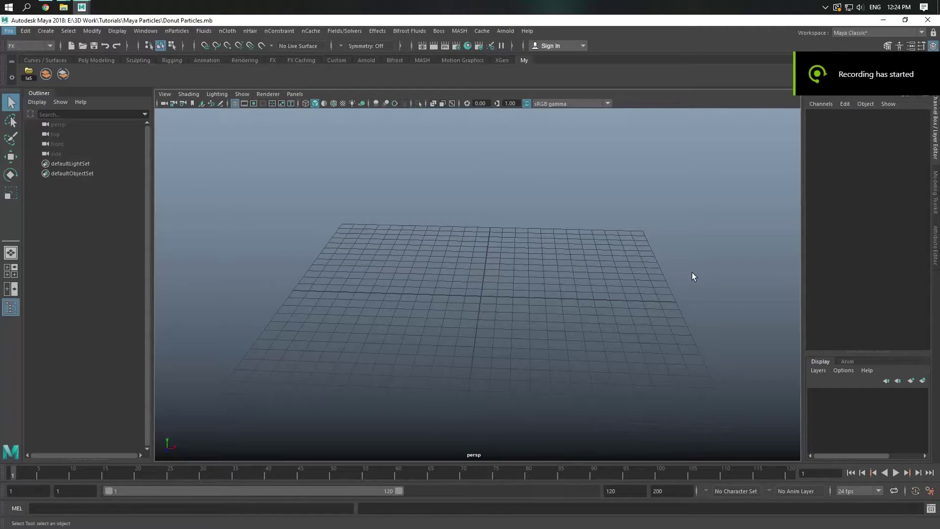
Switch to the Maya Particles folder window holding the donut FBX file
key(alt+Tab)
key(alt+Tab)
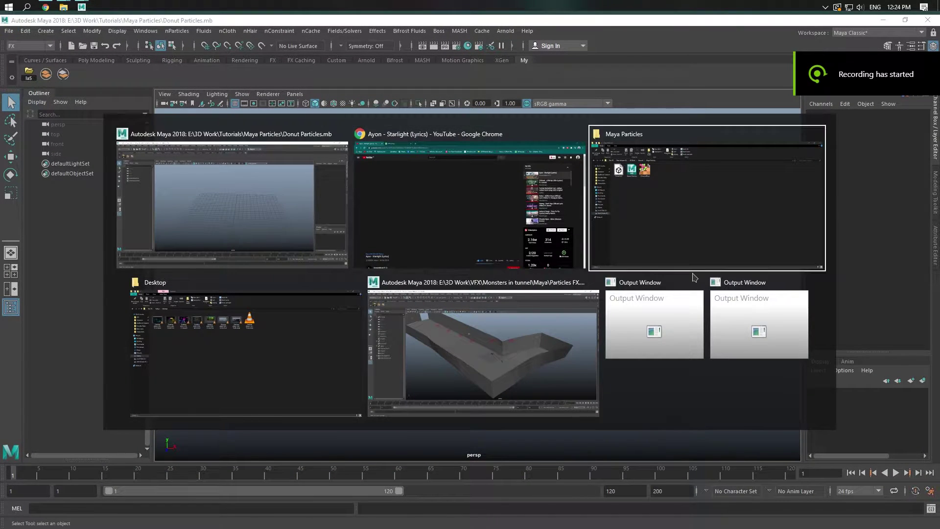
key(alt+Tab)
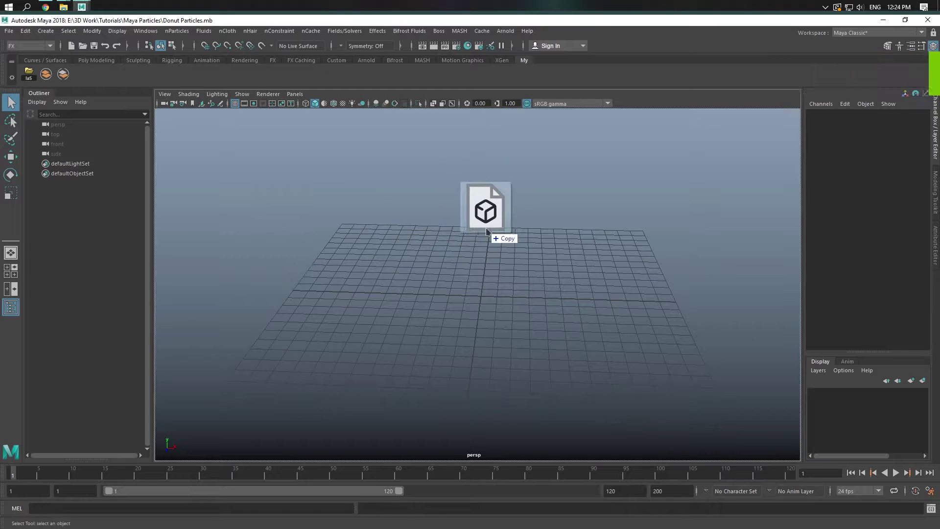
Import the donut FBX file and delete its Plane tray and PlaneFBX cloth
drag(129, 141, 486, 227)
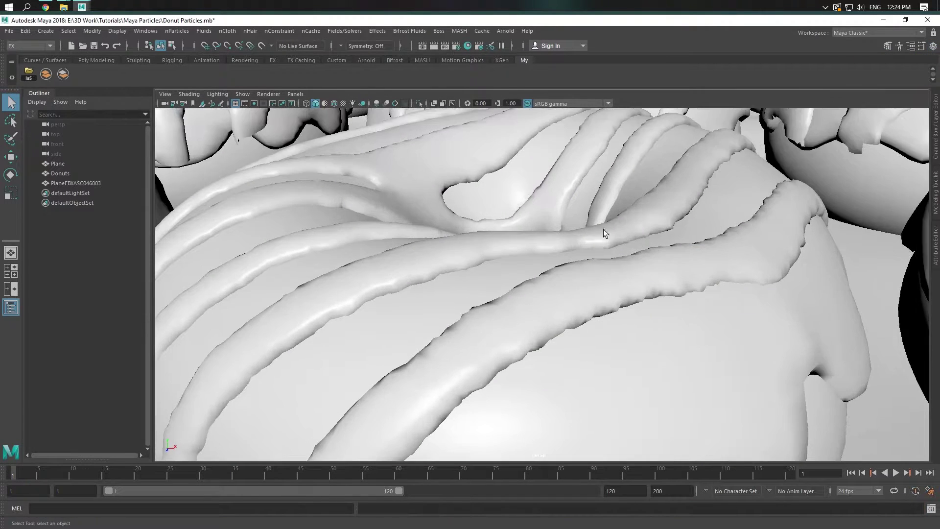
key(f)
click(86, 163)
key(Delete)
click(77, 171)
key(Delete)
Scale the Donuts group to 2 on all three axes and move it to the grid centre
click(935, 111)
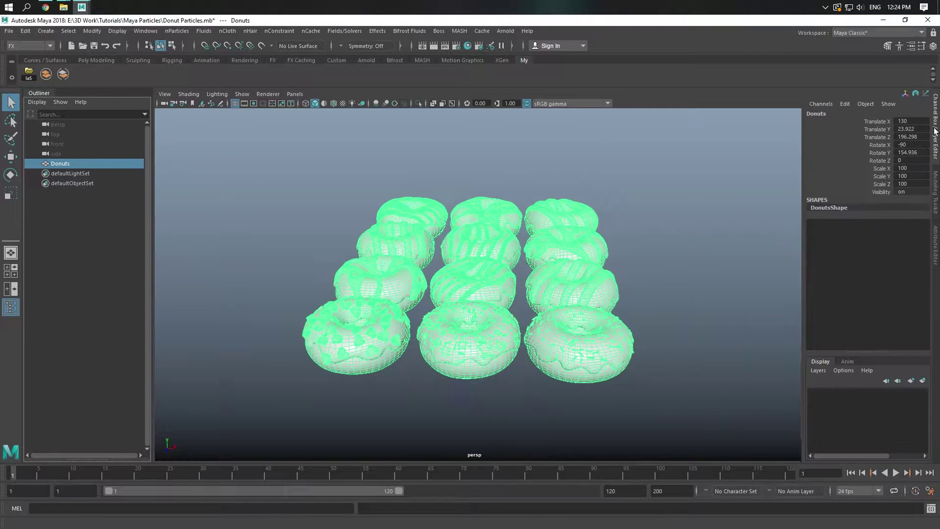
drag(910, 169, 910, 184)
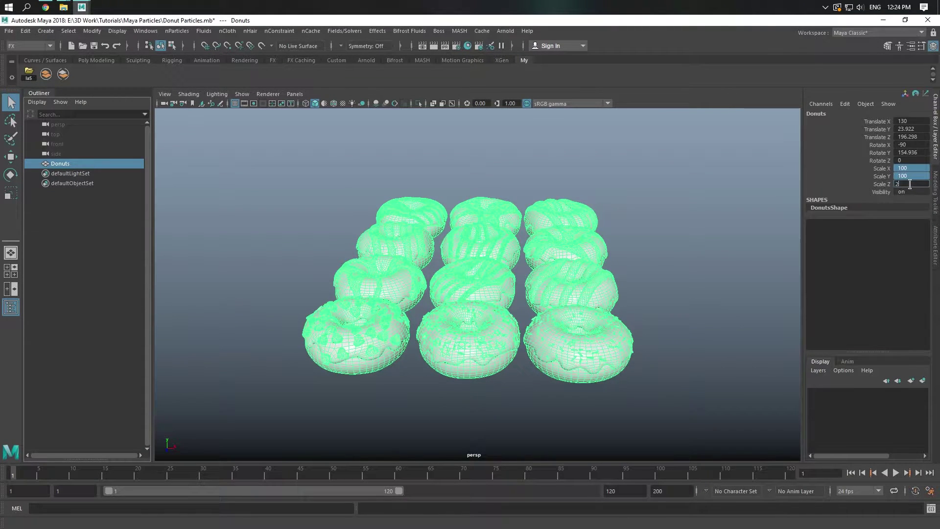
key(Return)
click(599, 313)
click(576, 342)
key(w)
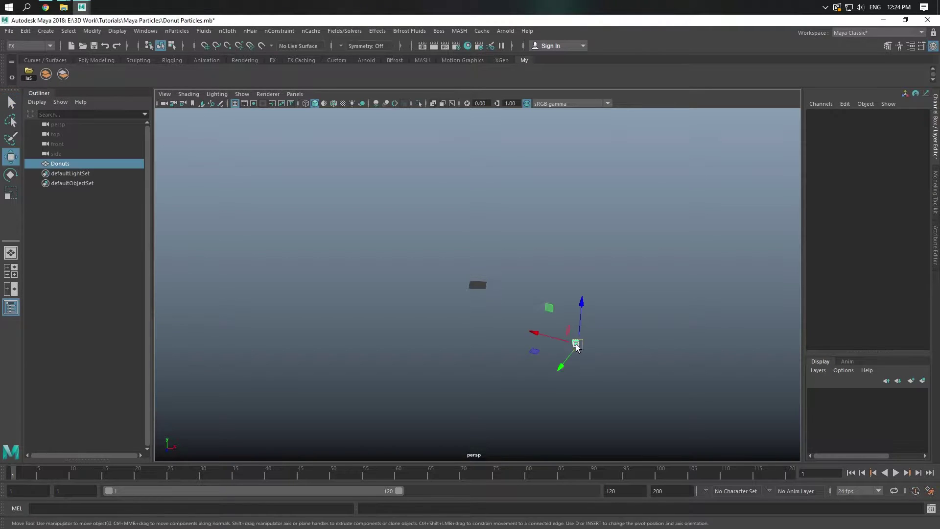
mouse_move(577, 343)
mouse_down()
mouse_move(496, 285)
mouse_move(542, 332)
mouse_up()
key(f)
Assign a new aiStandardSurface material to the donuts
click(543, 332)
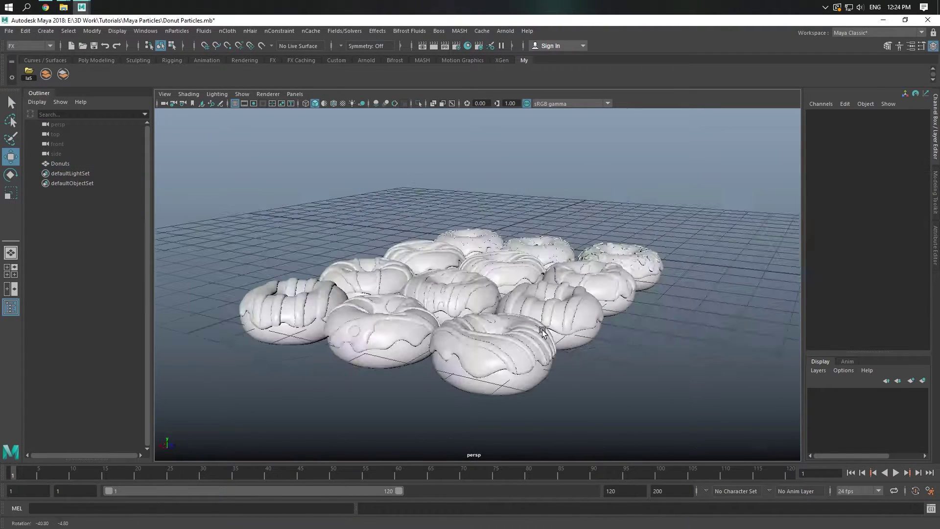
right_click(636, 199)
click(716, 508)
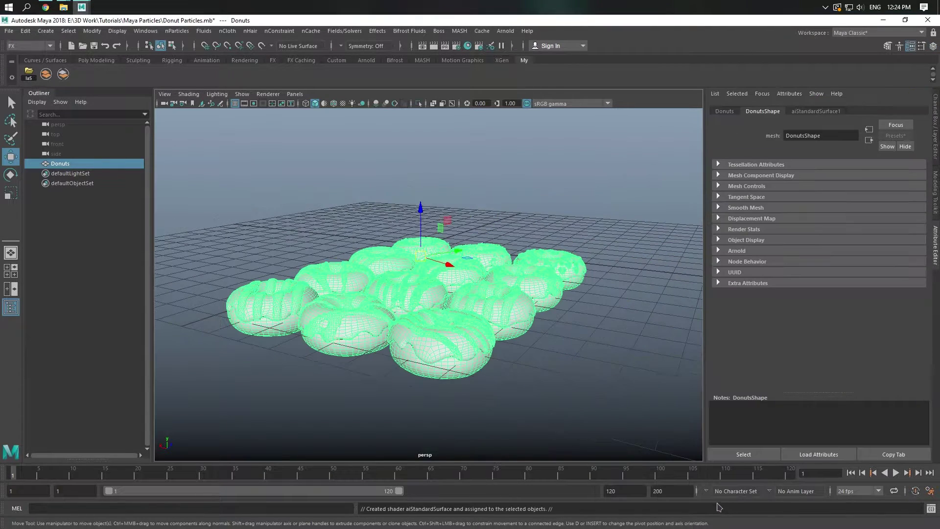
Connect a File texture loading Donut_diffuse.png to the material's base colour
click(909, 236)
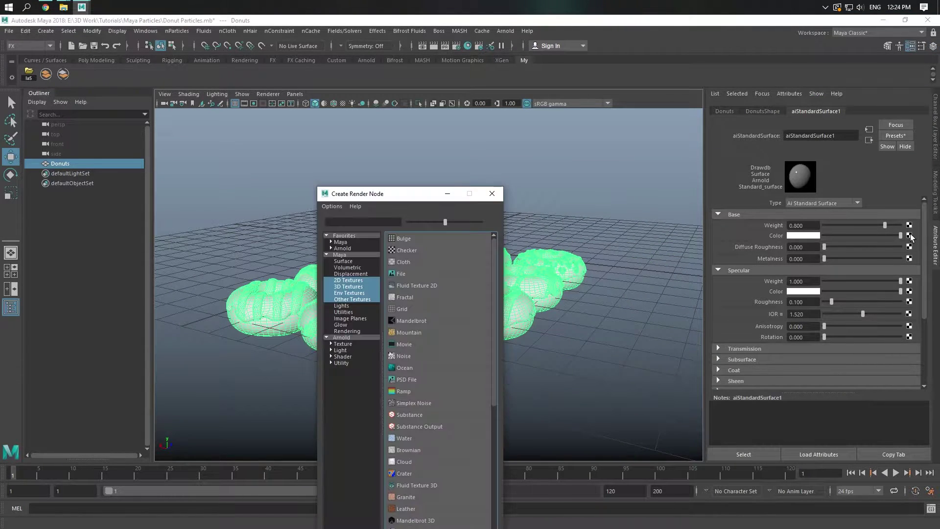
drag(387, 197, 474, 118)
click(482, 195)
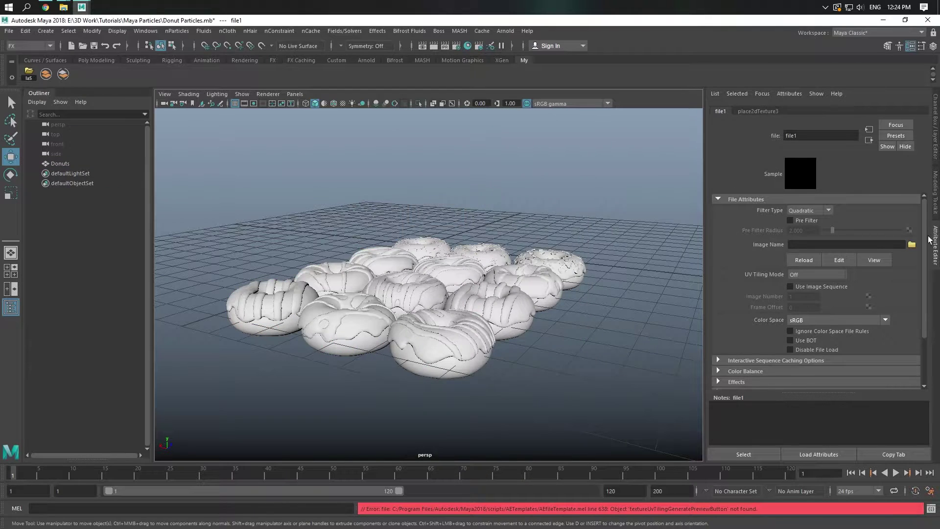
click(912, 244)
double_click(301, 153)
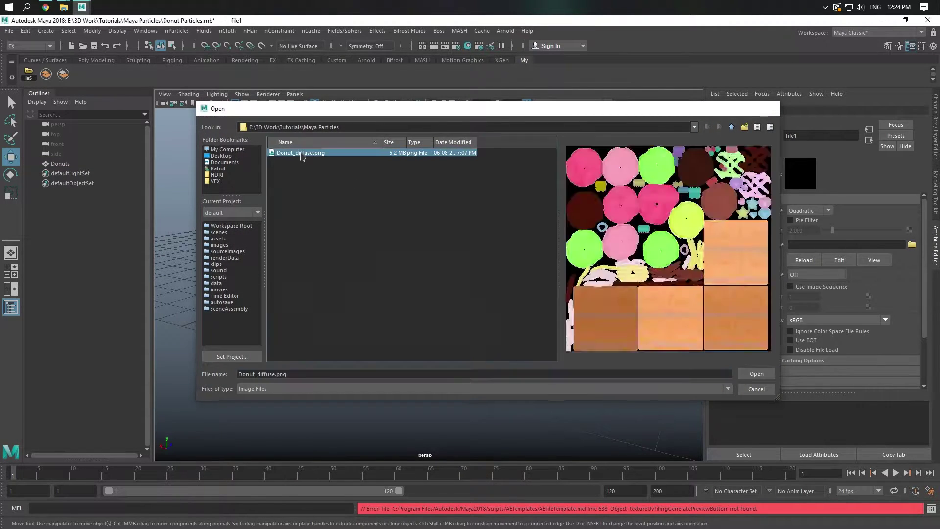
Turn on textured display (6) and frame the donut grid from above
click(550, 215)
key(6)
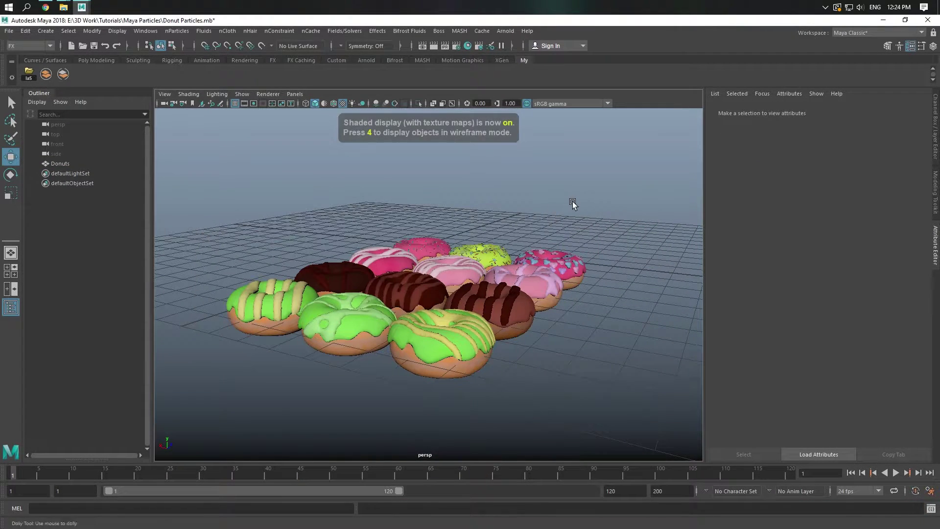
alt+drag(572, 204, 487, 223)
click(406, 240)
key(f)
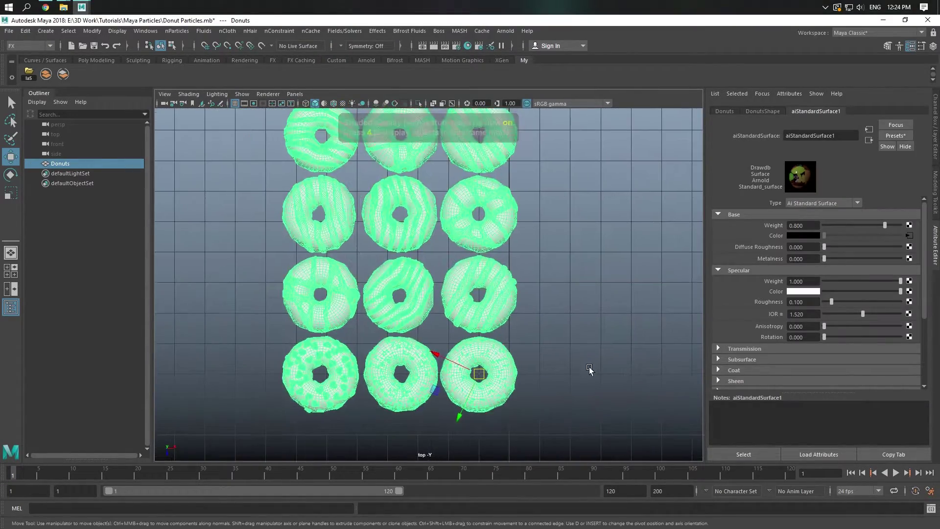
click(547, 286)
scroll(565, 311, up, 3)
alt+drag(612, 327, 565, 267)
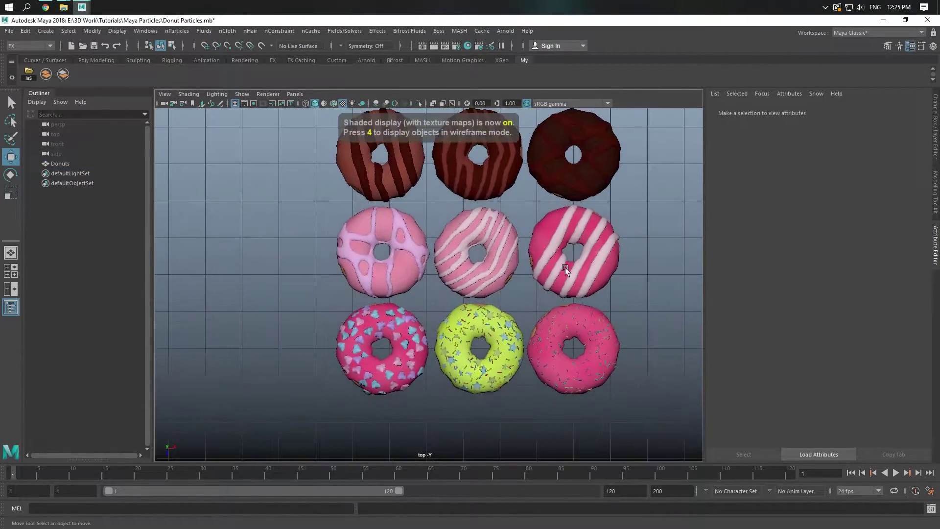
Combine the pink heart donut and the yellow star donut into single meshes
click(360, 323)
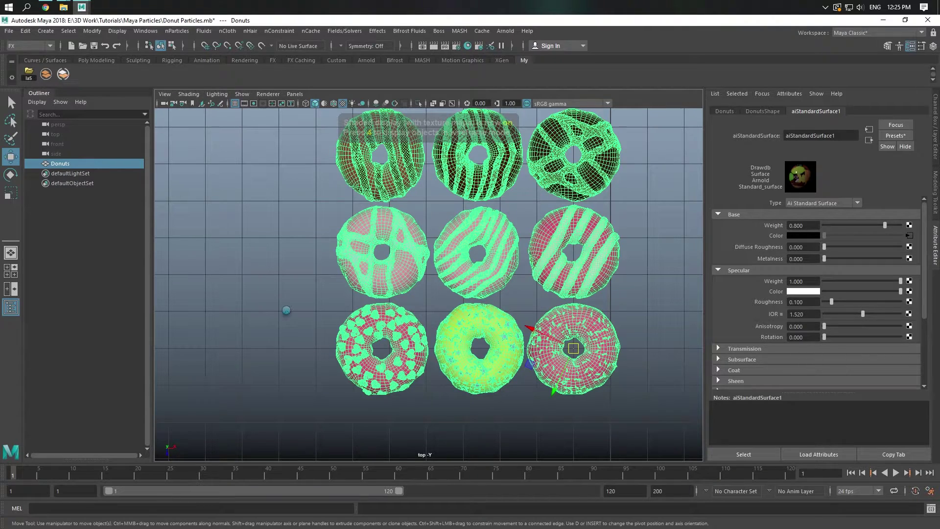
click(257, 310)
scroll(259, 294, up, 3)
mouse_move(264, 244)
mouse_down()
mouse_move(427, 436)
mouse_move(463, 448)
mouse_up()
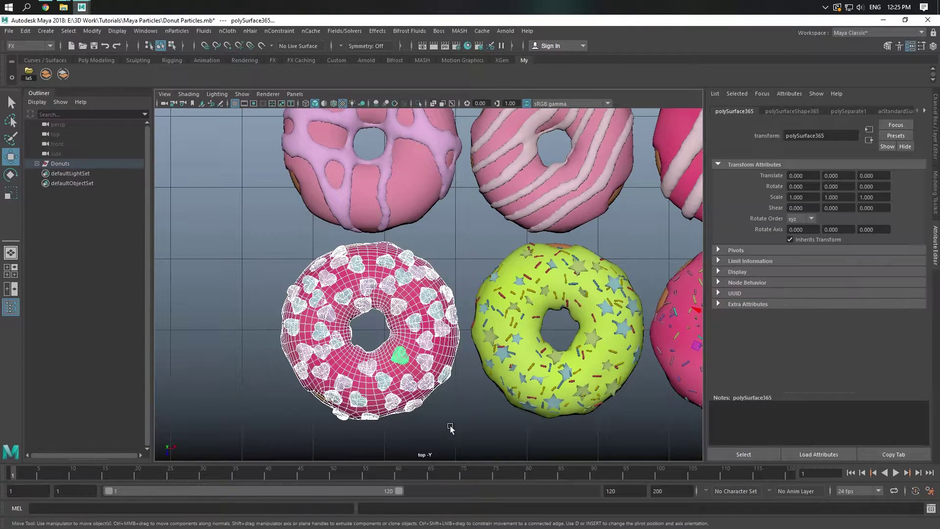
click(45, 73)
alt+middle_drag(522, 260, 490, 263)
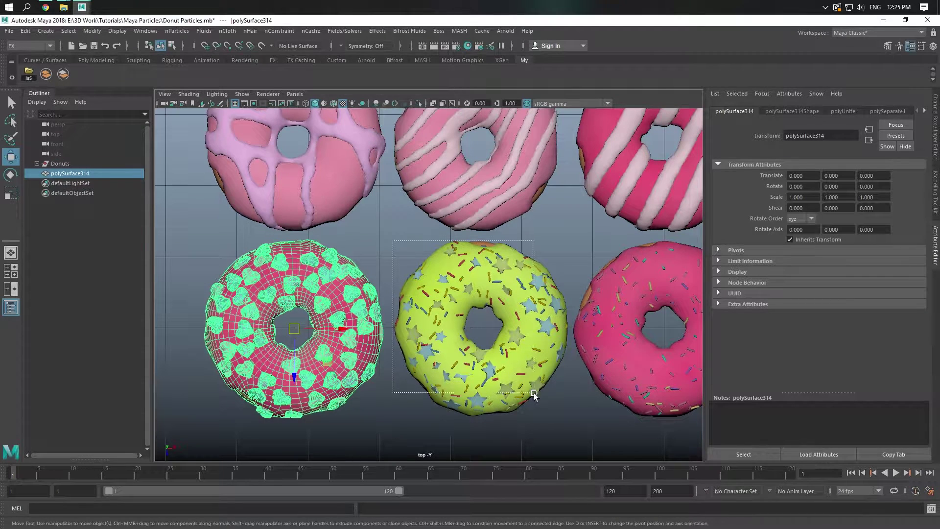
drag(533, 393, 567, 371)
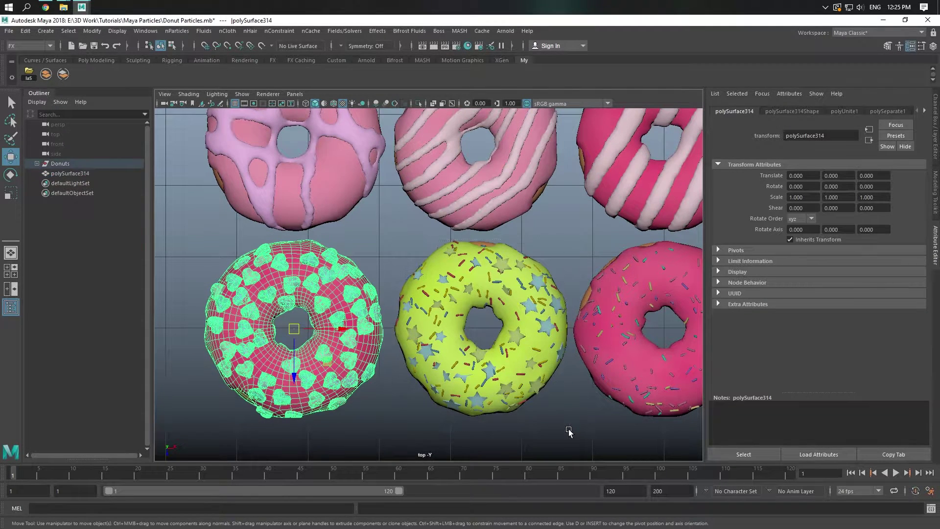
click(46, 75)
Combine the pink sprinkle and magenta striped donuts into single meshes
alt+middle_drag(600, 230, 399, 231)
mouse_move(371, 213)
mouse_down()
mouse_move(537, 399)
mouse_move(590, 421)
mouse_up()
alt+middle_drag(490, 313, 536, 372)
click(46, 74)
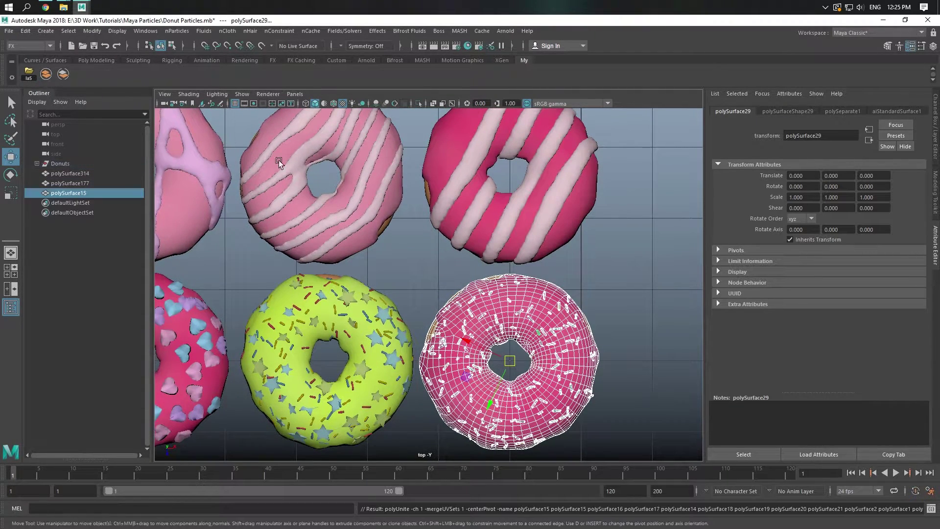
alt+middle_drag(409, 220, 413, 268)
alt+middle_drag(424, 158, 435, 228)
mouse_move(435, 226)
mouse_down()
mouse_move(621, 372)
mouse_move(606, 355)
mouse_up()
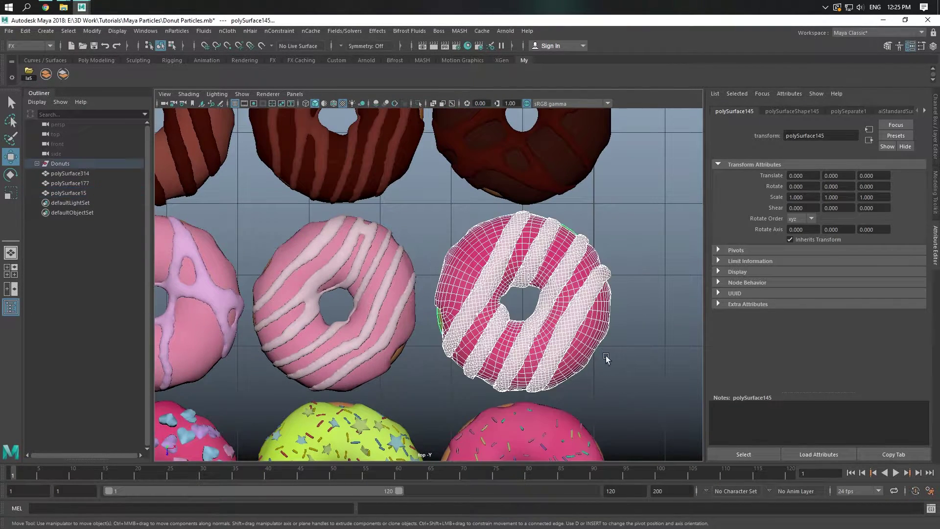
click(46, 74)
Combine the pink striped donut and select the pink drizzle donut's pieces
alt+middle_drag(294, 219, 408, 231)
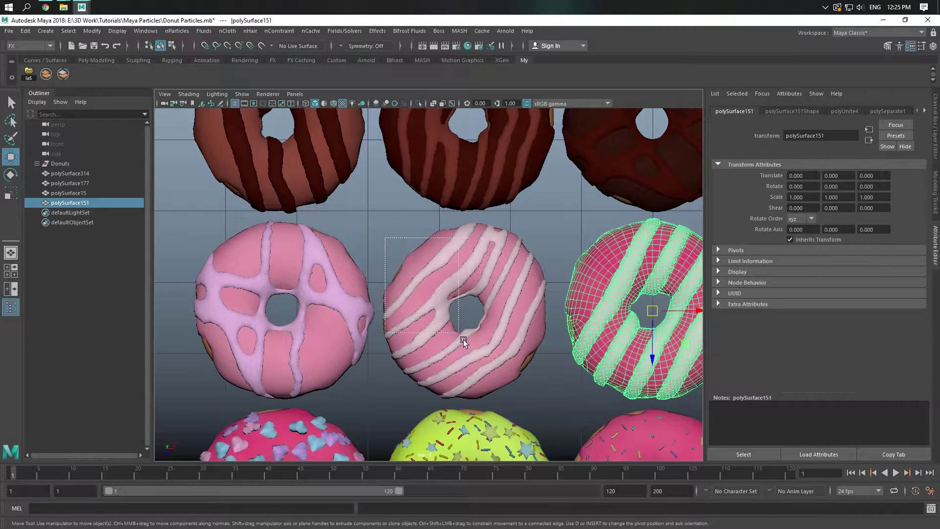
drag(463, 339, 558, 390)
click(46, 75)
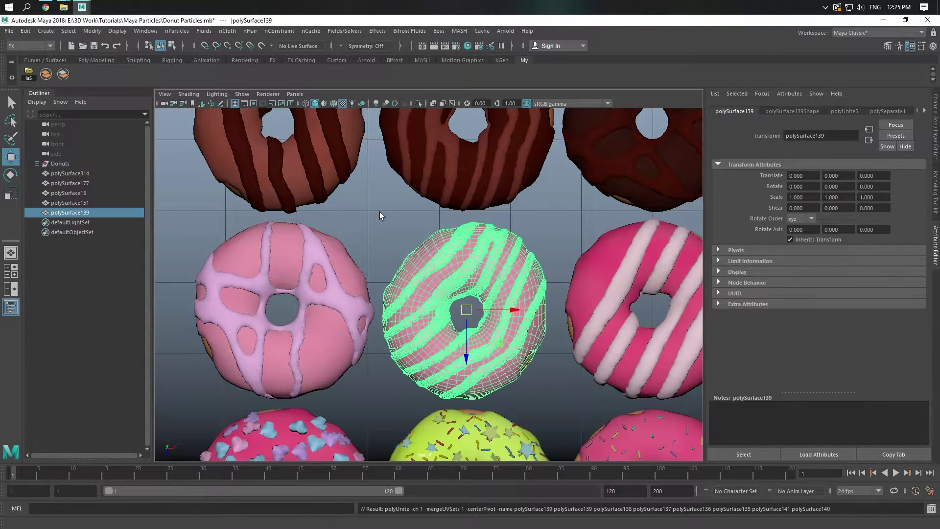
alt+middle_drag(380, 215, 349, 221)
drag(474, 358, 499, 373)
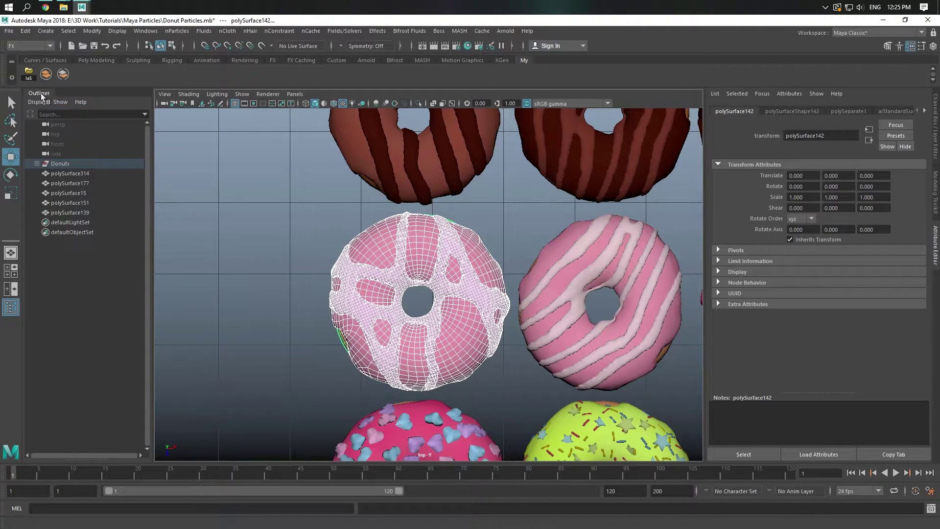
Combine the pink drizzle, chocolate and striped chocolate donuts into single meshes
click(46, 75)
alt+middle_drag(484, 236, 446, 374)
drag(283, 167, 458, 311)
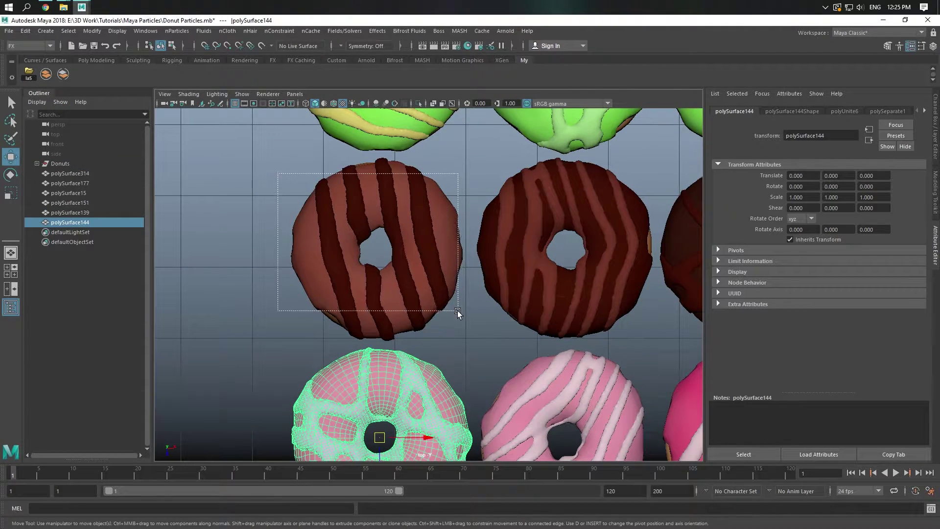
click(45, 73)
alt+middle_drag(598, 273, 492, 275)
drag(367, 181, 543, 337)
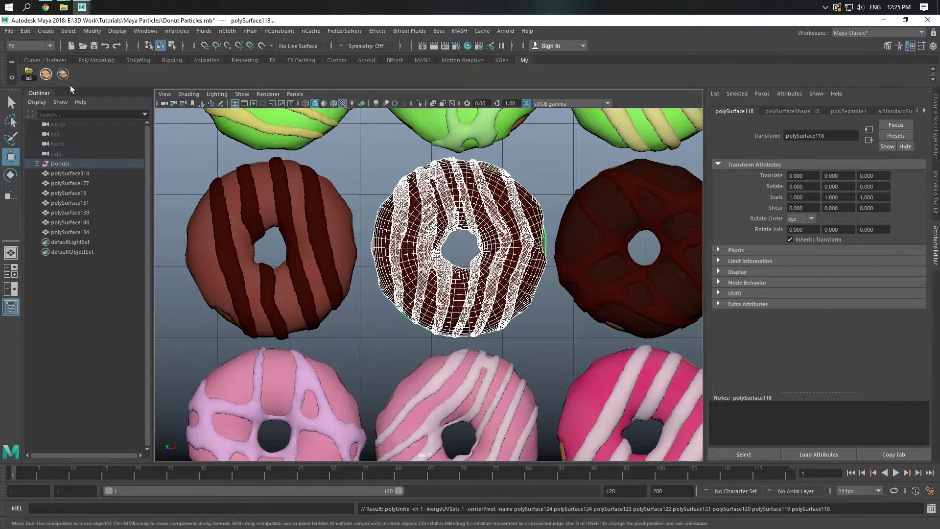
click(46, 75)
Combine the dark chocolate and striped green donuts into single meshes
alt+middle_drag(552, 169, 357, 159)
drag(356, 160, 562, 325)
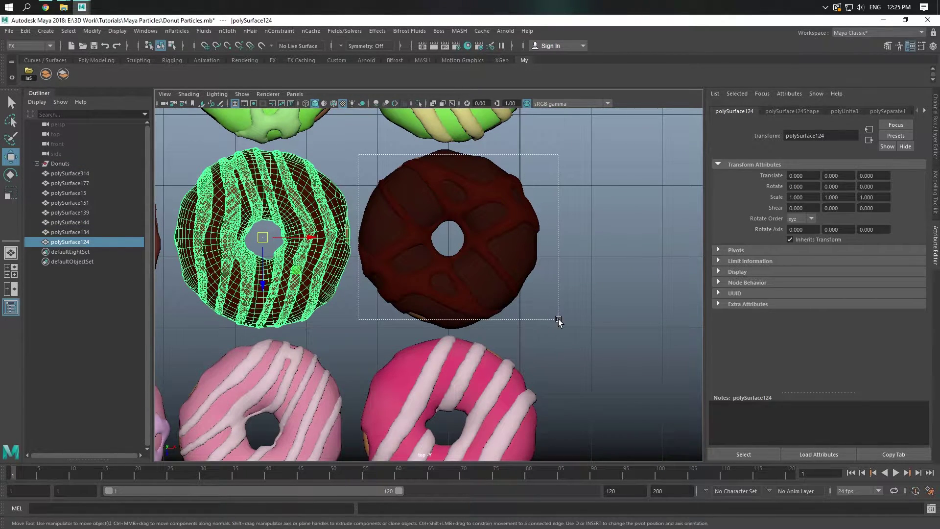
click(46, 74)
alt+middle_drag(372, 115, 430, 121)
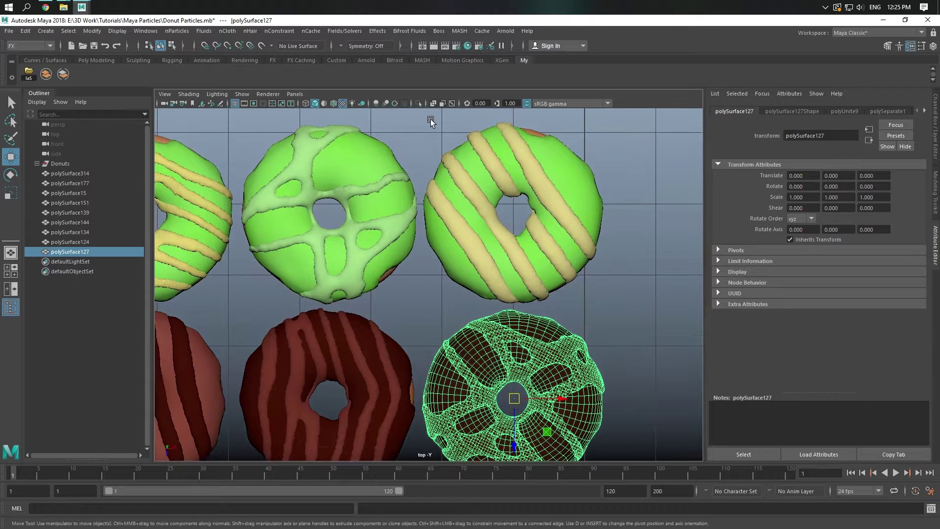
drag(427, 124, 647, 306)
alt+middle_drag(622, 294, 695, 318)
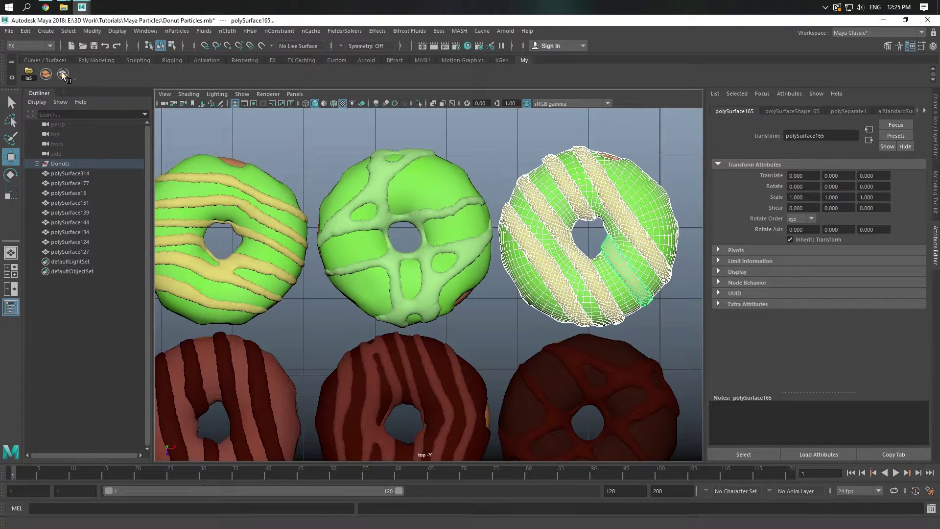
click(46, 74)
Combine the middle and left green donuts, then marquee-select all twelve donuts
drag(315, 128, 486, 313)
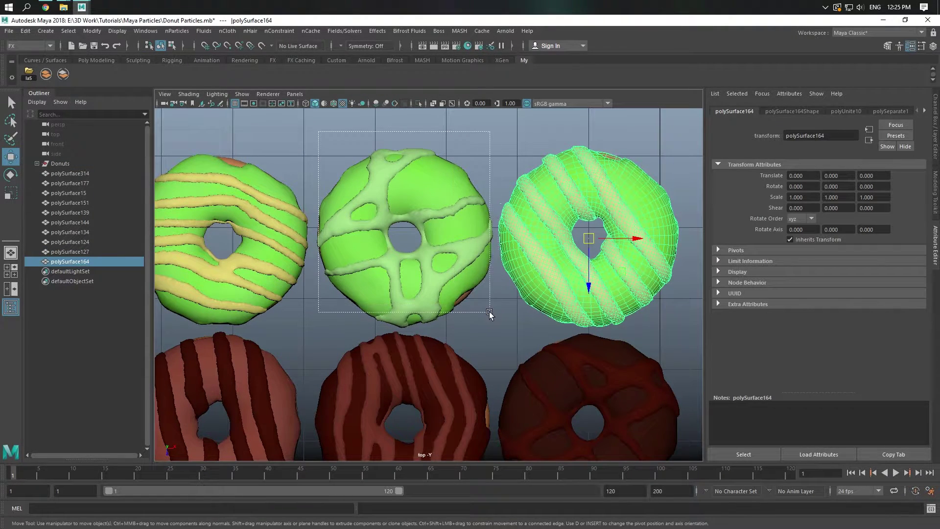
click(45, 73)
alt+middle_drag(215, 162, 375, 169)
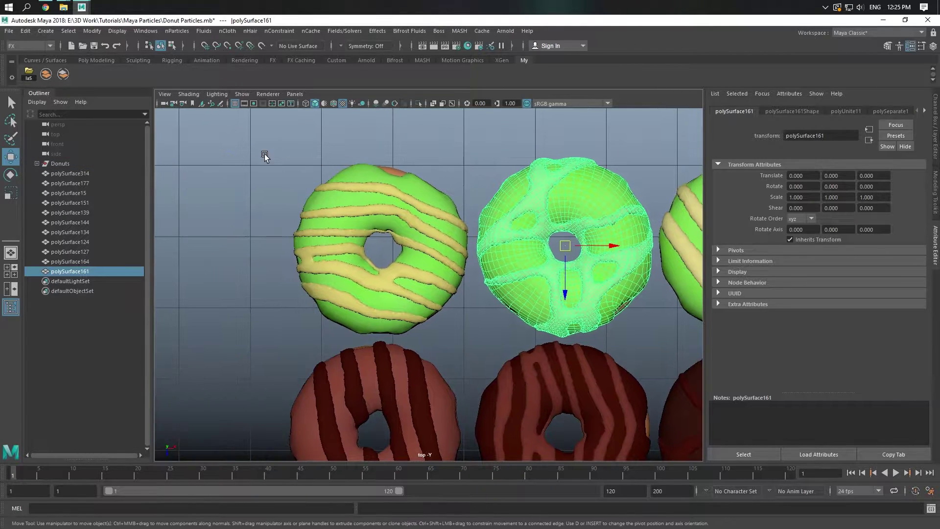
mouse_move(264, 143)
mouse_down()
mouse_move(473, 322)
mouse_move(466, 325)
mouse_up()
click(46, 74)
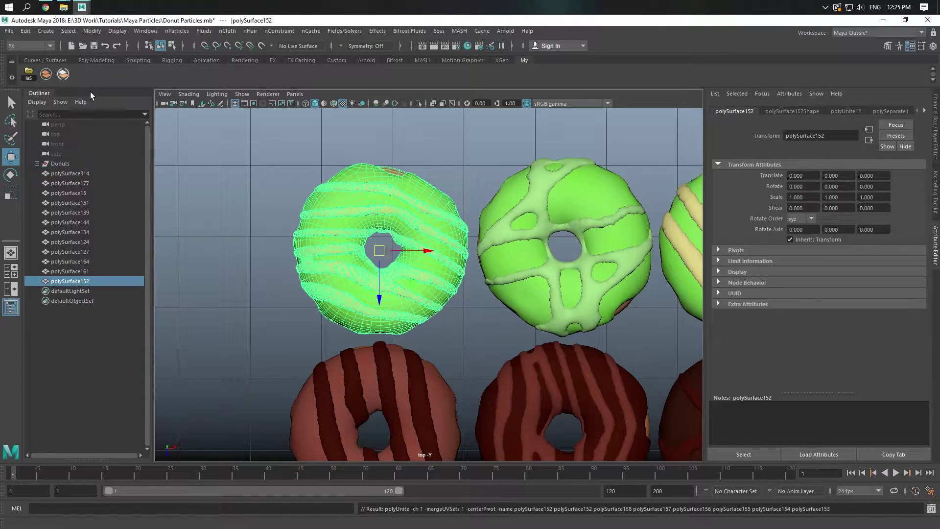
scroll(391, 247, down, 5)
scroll(384, 201, up, 5)
drag(275, 119, 589, 410)
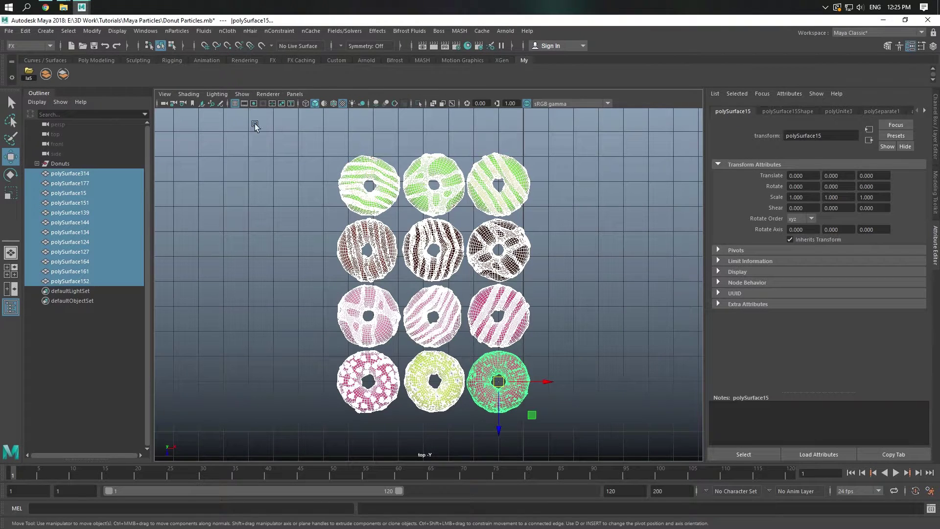
Delete construction history from all twelve selected donuts via Edit > Delete by Type
click(39, 31)
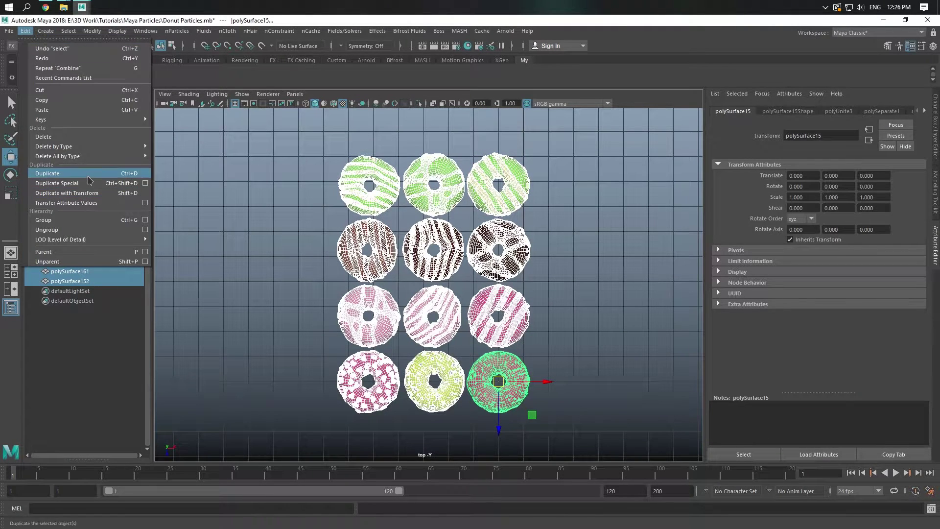
mouse_move(54, 146)
click(171, 147)
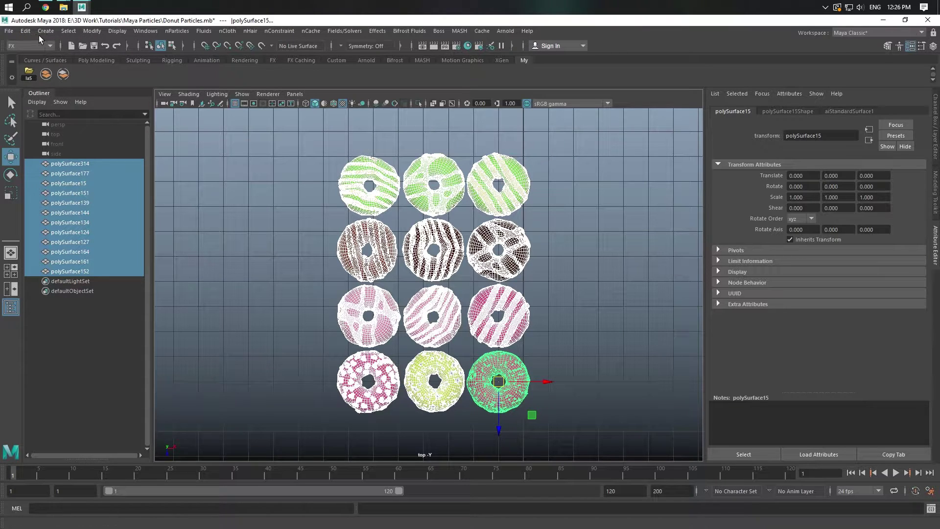
click(263, 162)
drag(264, 162, 571, 430)
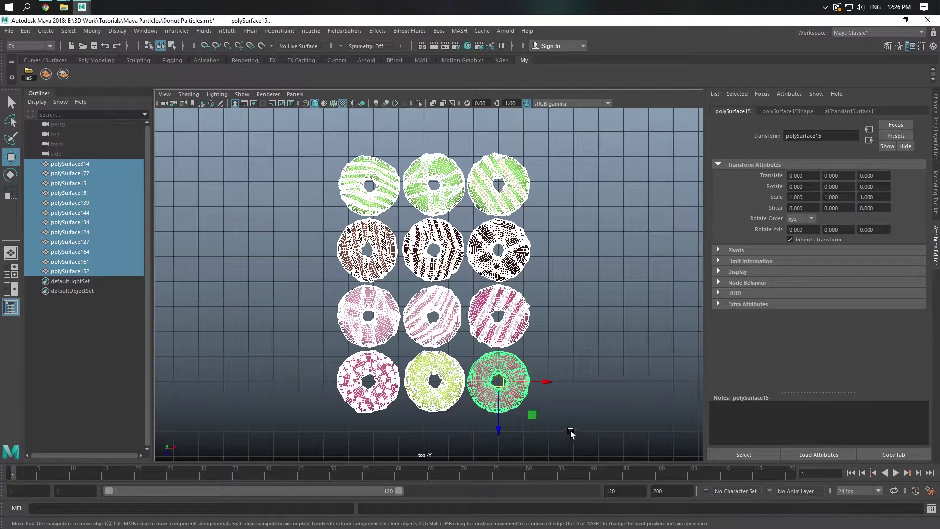
Deselect the donuts, check polySurface314, and expand the status-line input field
click(558, 328)
click(93, 164)
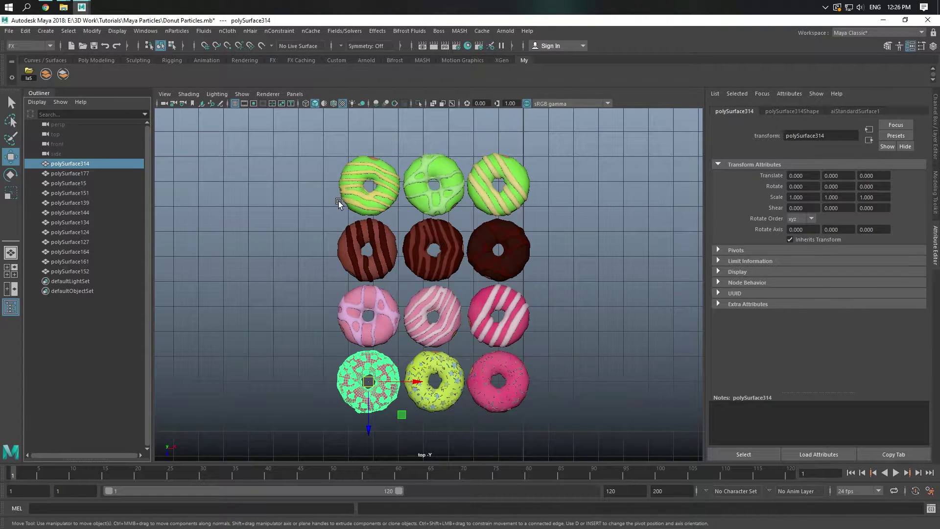
click(322, 203)
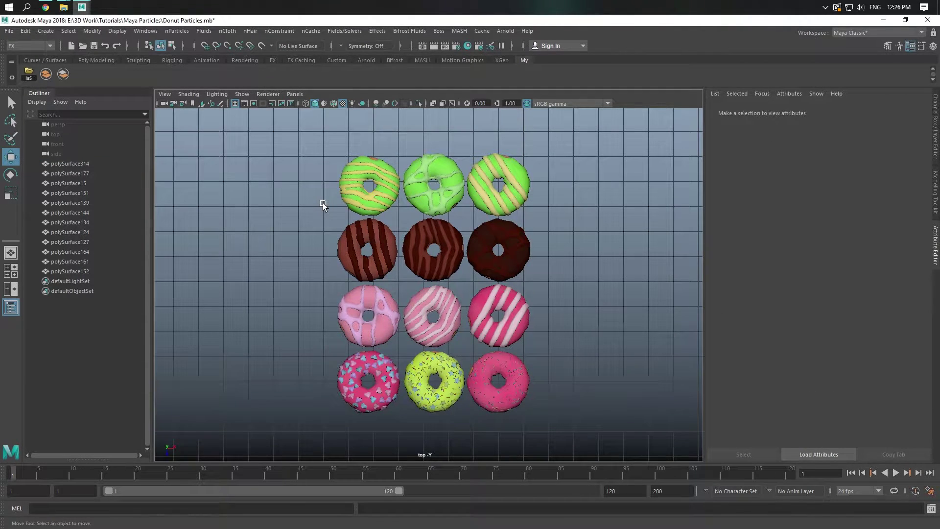
click(513, 46)
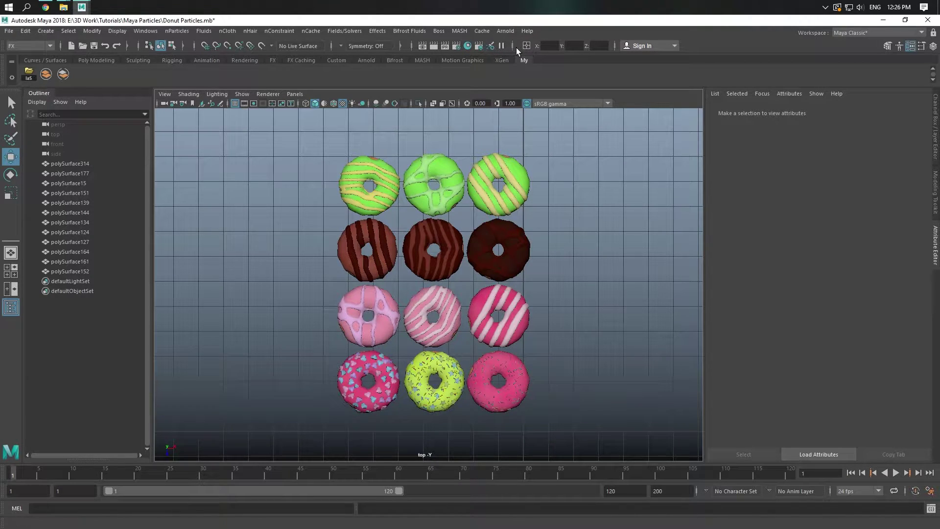
Rename all twelve donuts to Donut1–Donut12 using the status-line Rename field
click(527, 46)
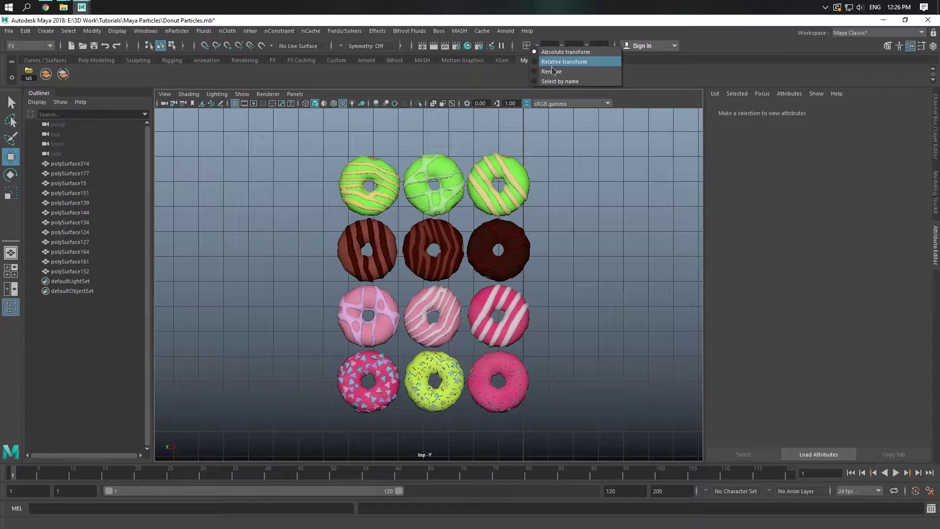
click(552, 71)
drag(319, 128, 606, 441)
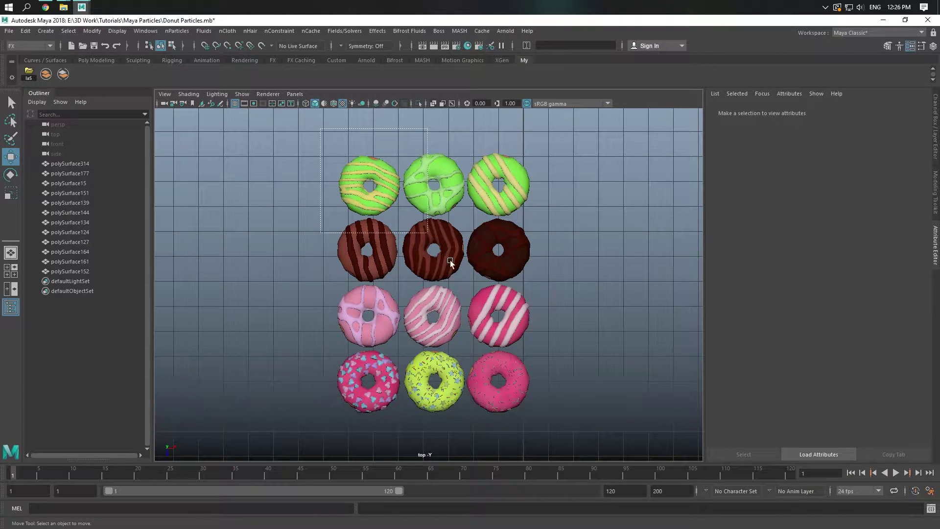
click(573, 45)
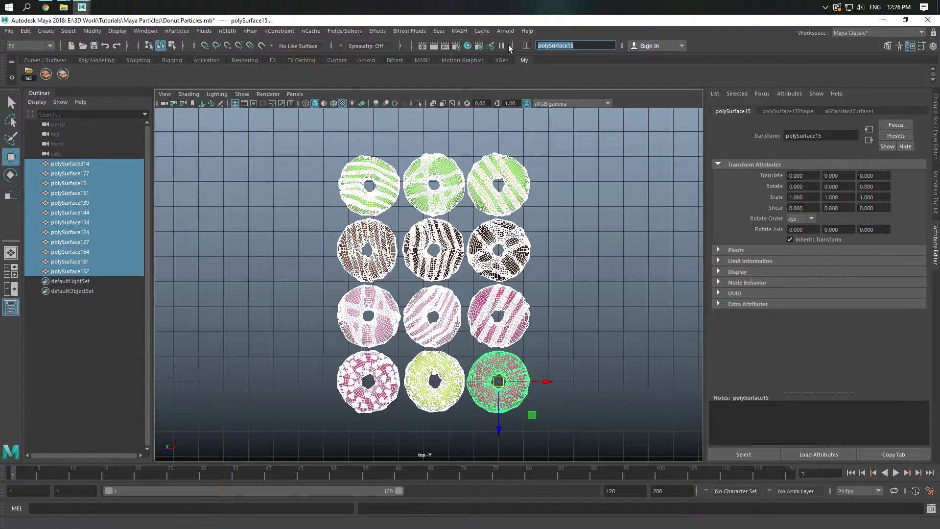
text(Donut)
key(Return)
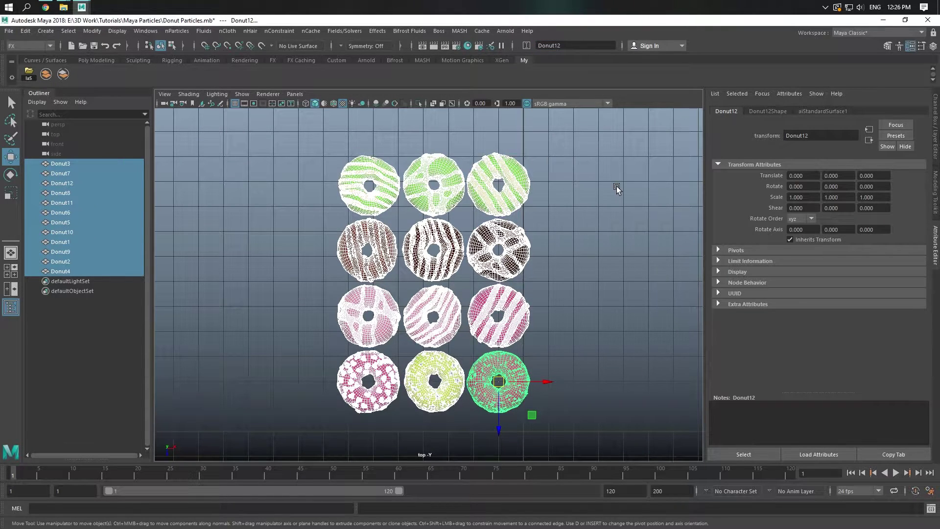
Clear the selection and switch to the perspective view, closer to the donut grid
click(616, 187)
mouse_move(308, 122)
mouse_down()
mouse_move(632, 435)
mouse_move(593, 373)
mouse_up()
key(ctrl+a)
click(753, 234)
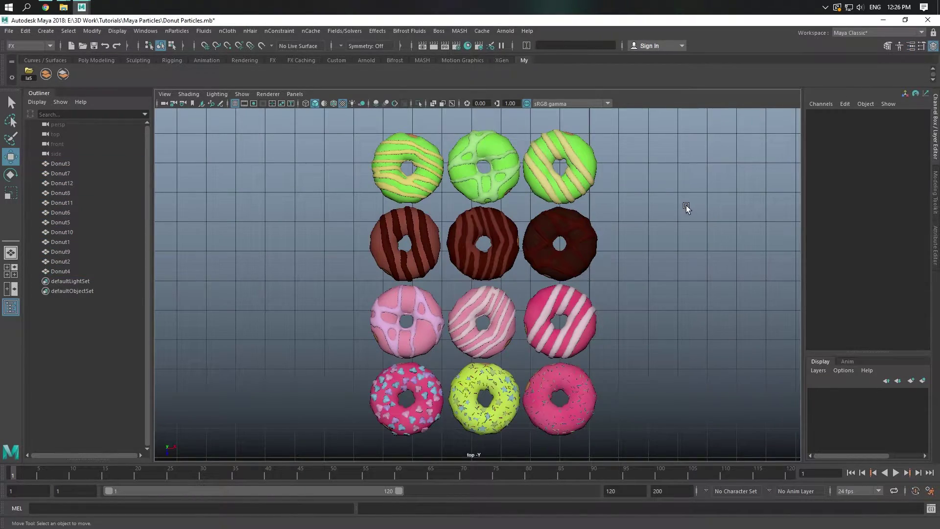
key(space)
key(space)
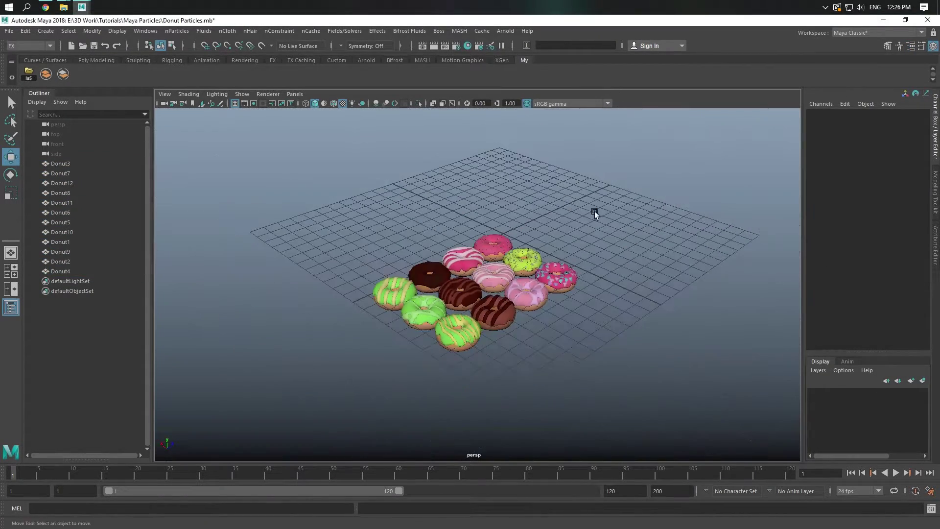
mouse_move(604, 216)
alt+mouse_down()
mouse_move(592, 205)
mouse_move(521, 203)
mouse_move(630, 220)
mouse_move(522, 206)
alt+mouse_up()
Group the donuts selected in the Outliner into group1 and start renaming it
click(61, 163)
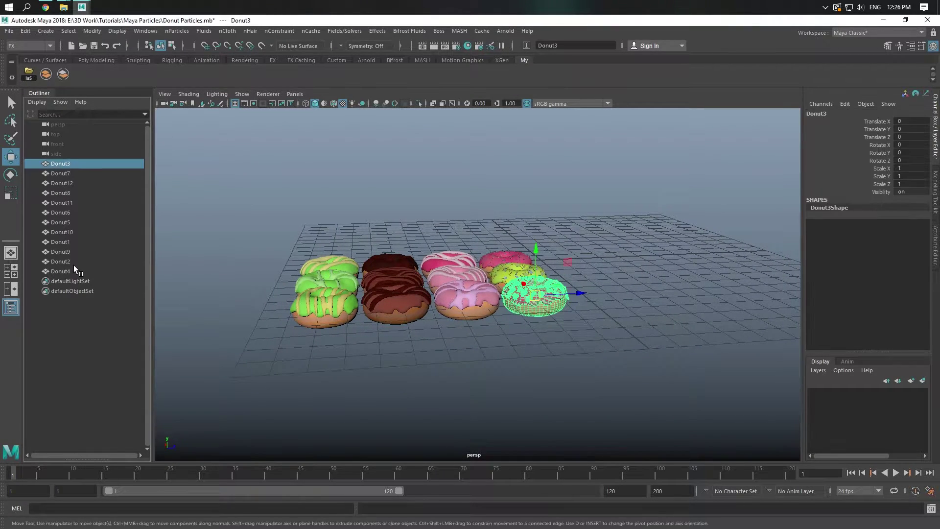
shift+click(72, 271)
key(ctrl+g)
double_click(69, 163)
Name the group Donut_Grp and save the scene as Donut Particles.mb
text(Donut_Grp)
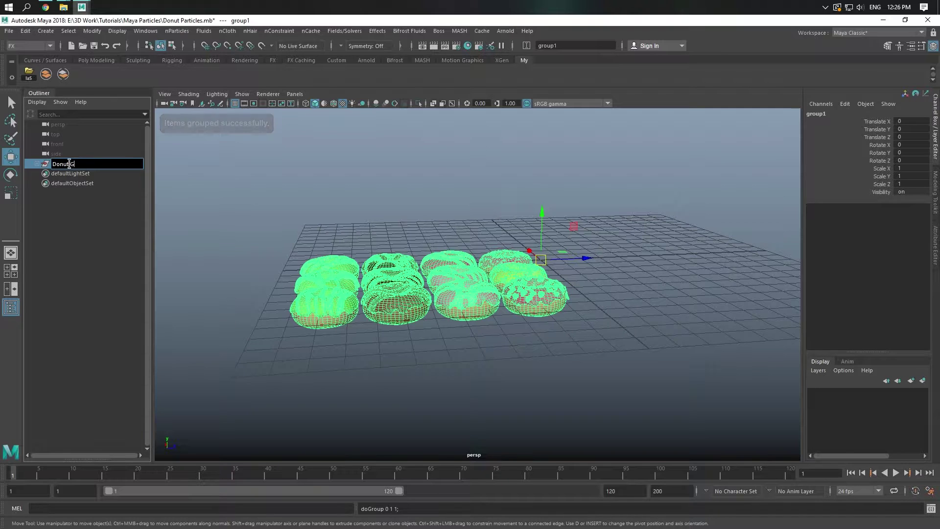
key(Return)
click(346, 218)
mouse_move(347, 218)
alt+mouse_down()
mouse_move(405, 219)
mouse_move(282, 182)
alt+mouse_up()
key(ctrl+s)
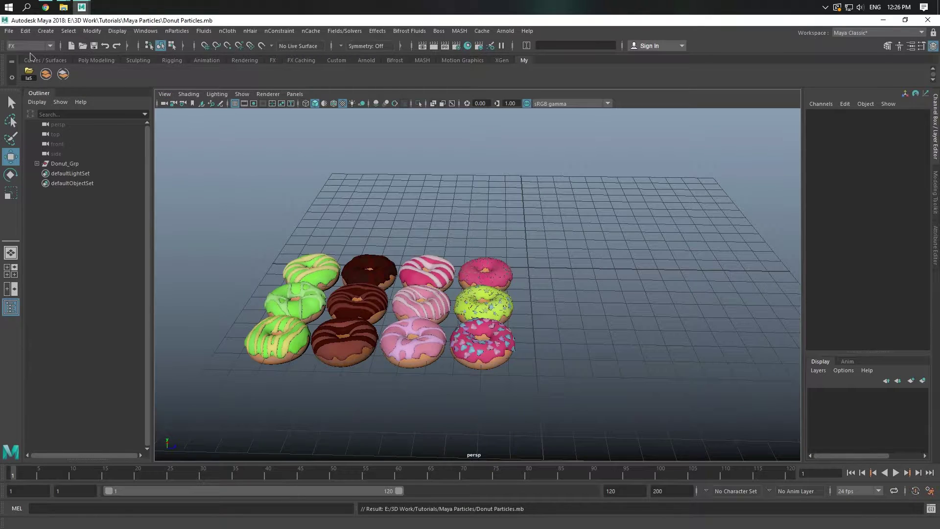
click(33, 48)
click(175, 31)
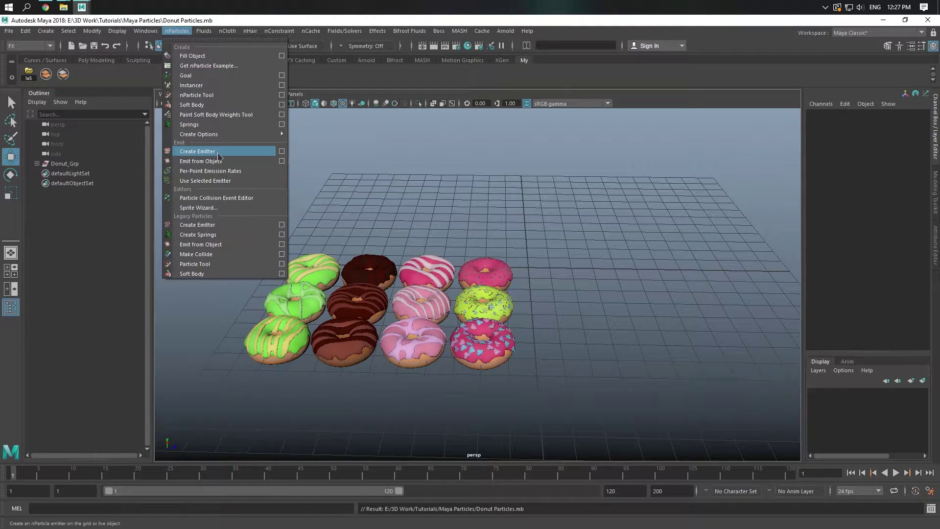
Create an nParticle emitter, raise it high above the donuts, and test-play the stream
click(201, 151)
drag(531, 236, 524, 147)
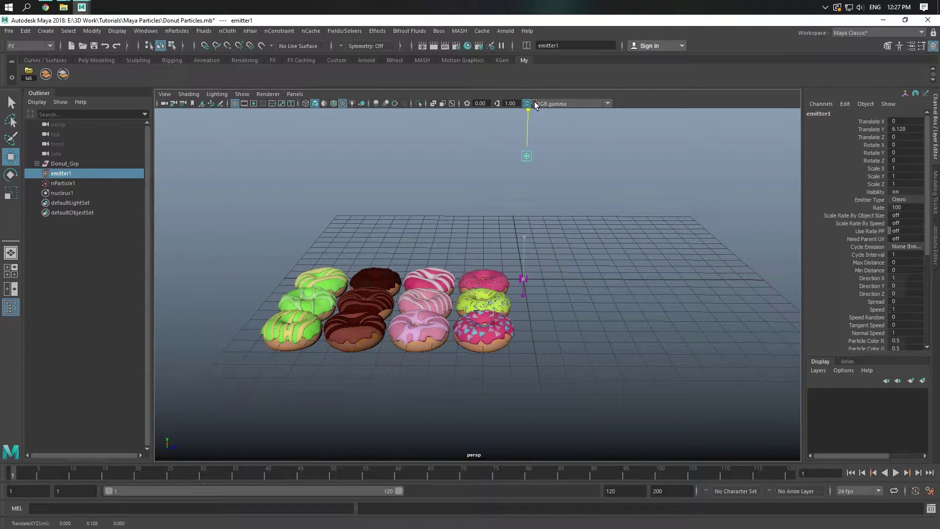
alt+drag(630, 206, 495, 184)
click(627, 194)
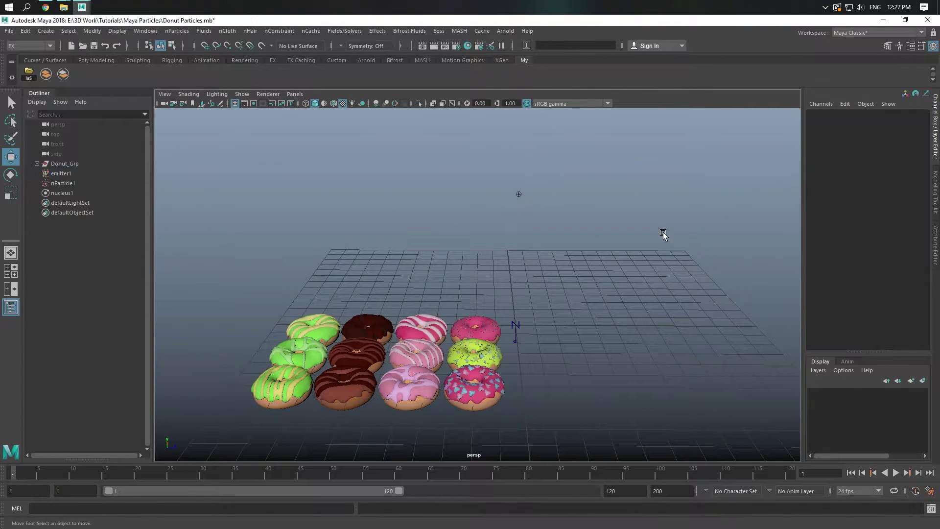
click(892, 473)
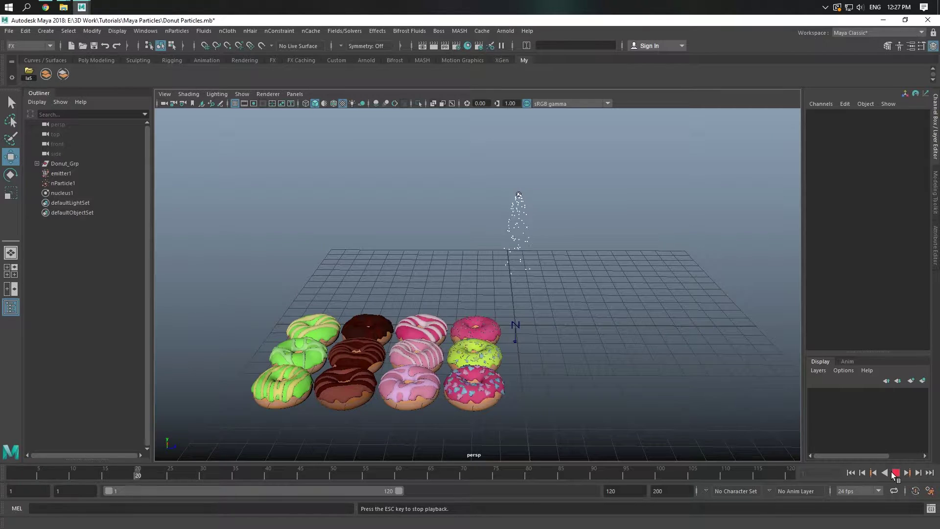
click(891, 471)
mouse_move(490, 294)
alt+mouse_down()
mouse_move(420, 294)
mouse_move(545, 292)
alt+mouse_up()
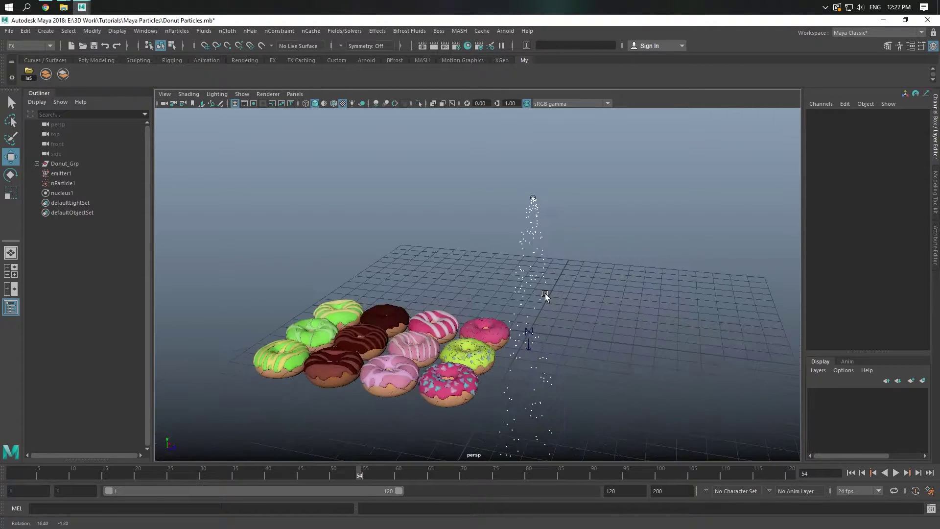
Set the emitter rate to 20 particles per second and replay the simulation to frame 45
click(545, 293)
click(936, 213)
click(935, 245)
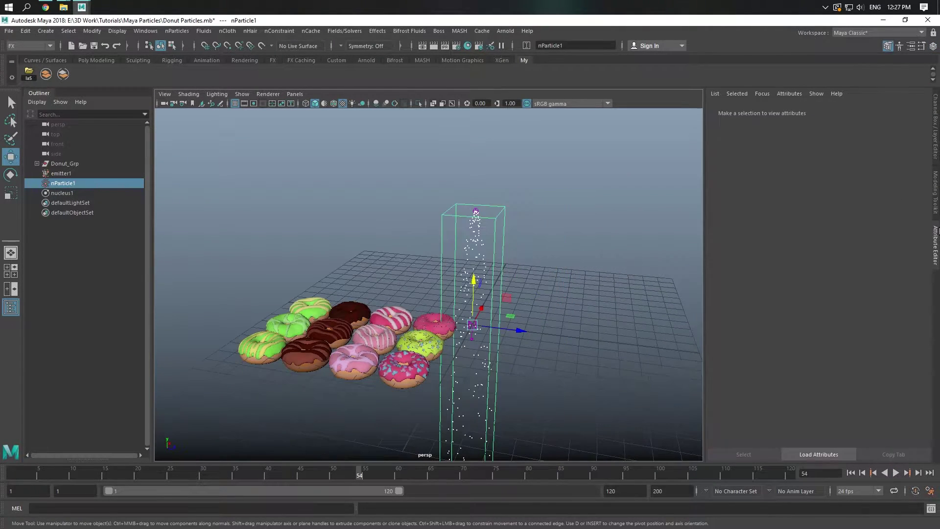
click(814, 112)
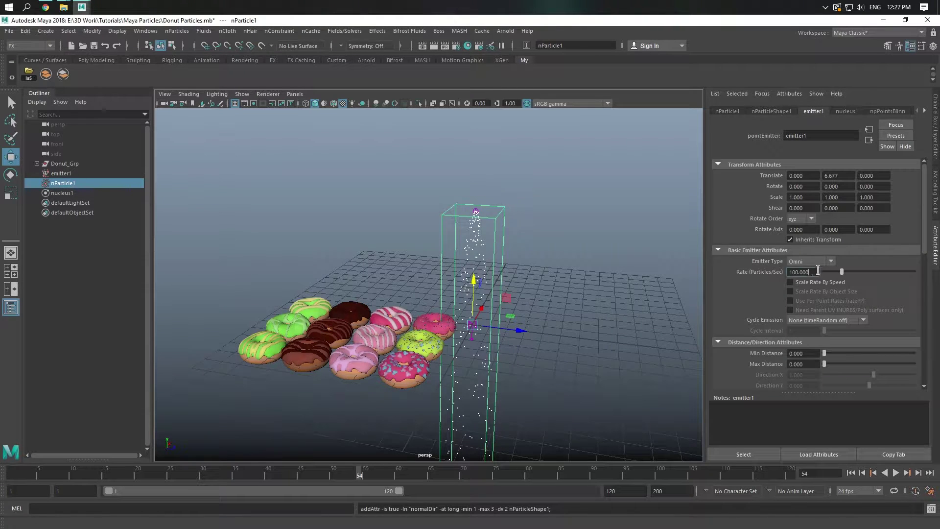
text(20)
key(Return)
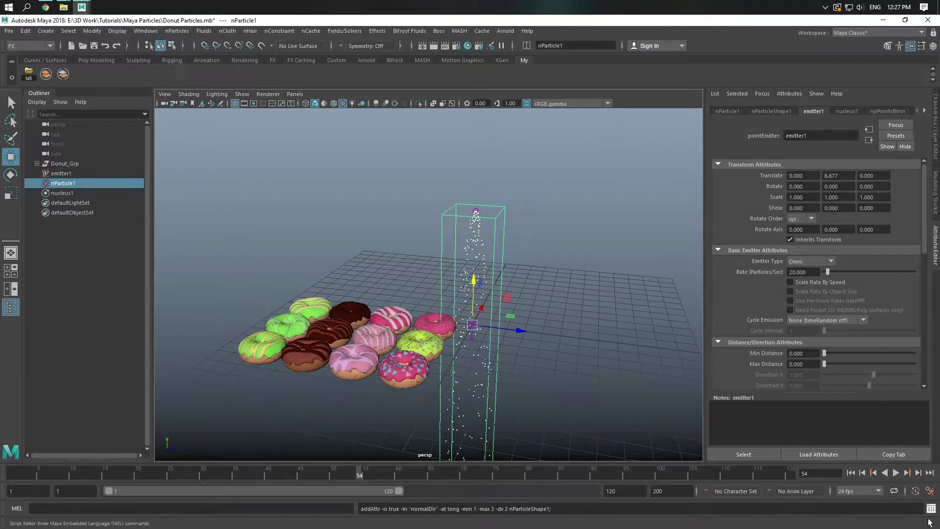
click(851, 473)
click(897, 473)
click(897, 473)
Close the Attribute Editor, pan toward the donuts, and select Donut12
scroll(663, 303, up, 5)
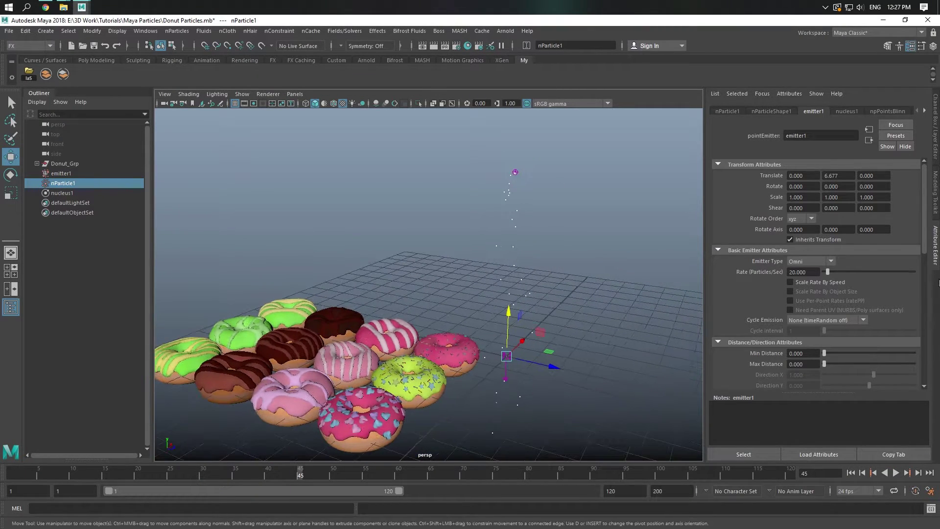
key(ctrl+a)
click(756, 294)
scroll(617, 304, down, 3)
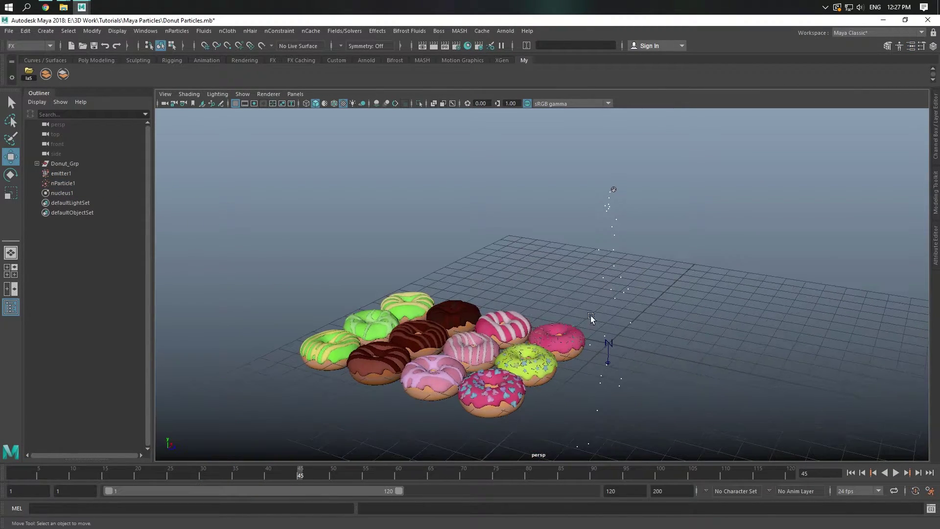
alt+middle_drag(549, 374, 517, 372)
scroll(518, 372, up, 2)
click(526, 353)
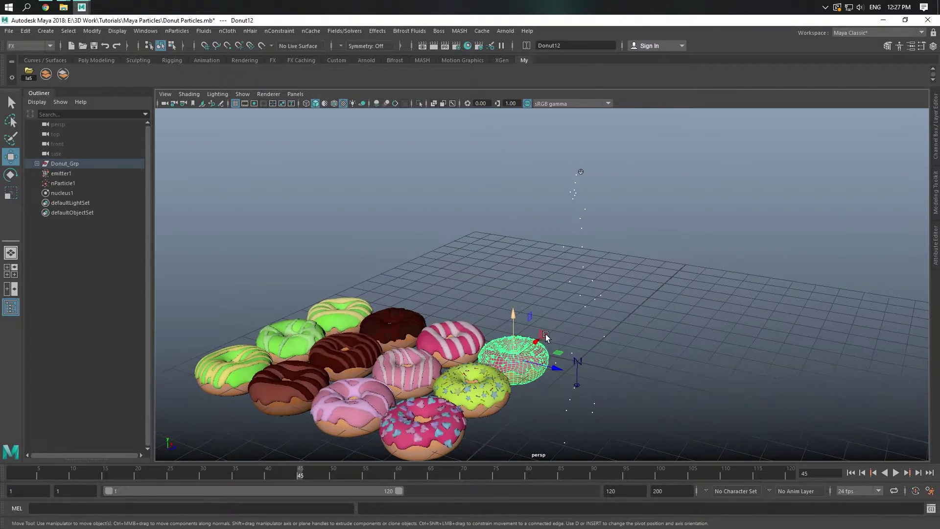
Instance Donut12 onto nParticle1, preview the off-centre stack, then delete instancer1
click(578, 260)
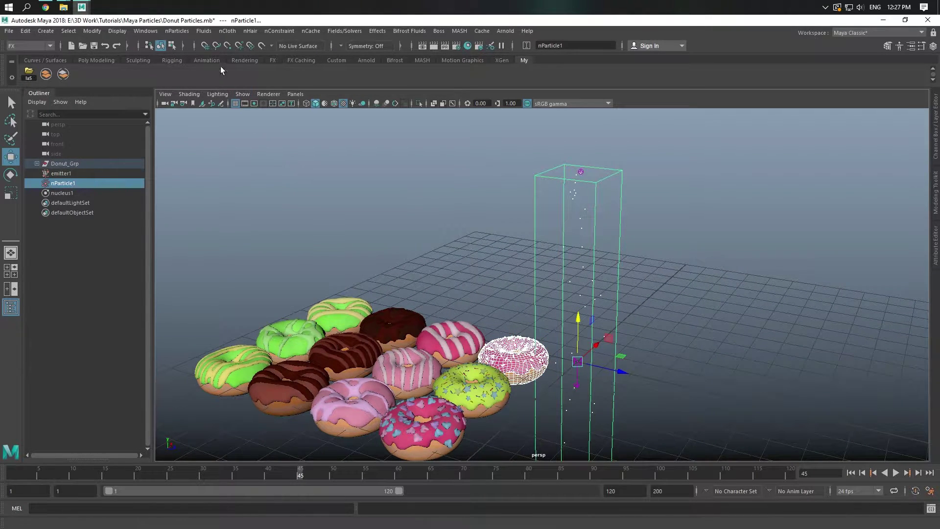
click(175, 31)
click(189, 85)
alt+drag(648, 191, 648, 171)
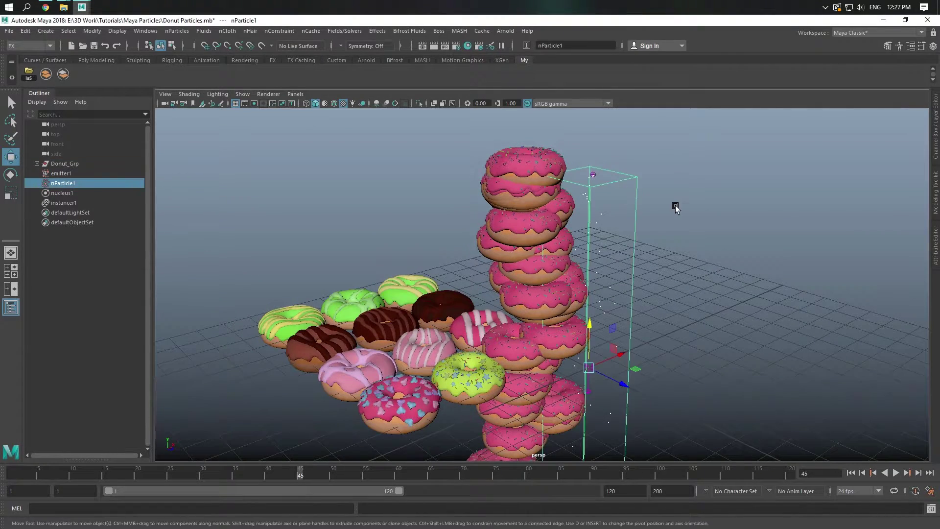
click(851, 473)
click(894, 473)
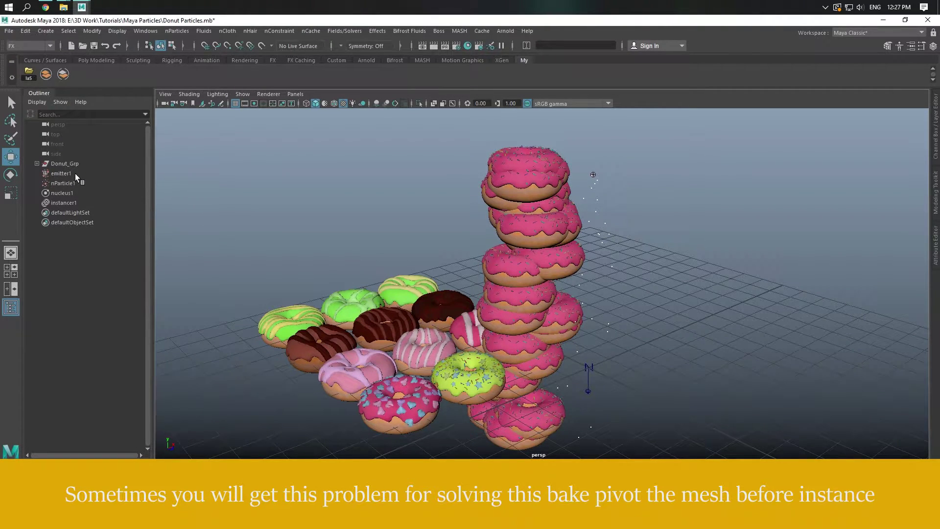
click(75, 202)
key(Delete)
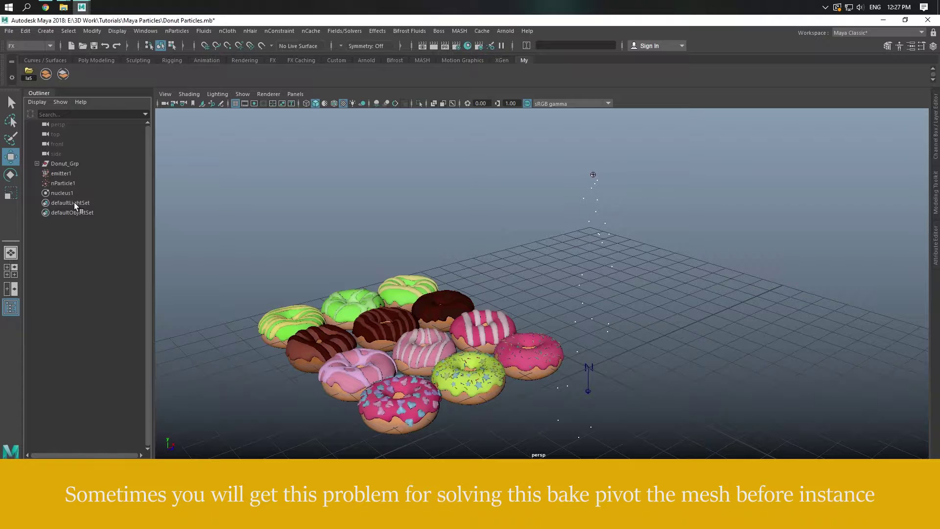
Bake the pivot of the pink donut, Donut12
mouse_move(520, 326)
alt+mouse_down()
mouse_move(562, 322)
mouse_move(491, 256)
alt+mouse_up()
click(541, 328)
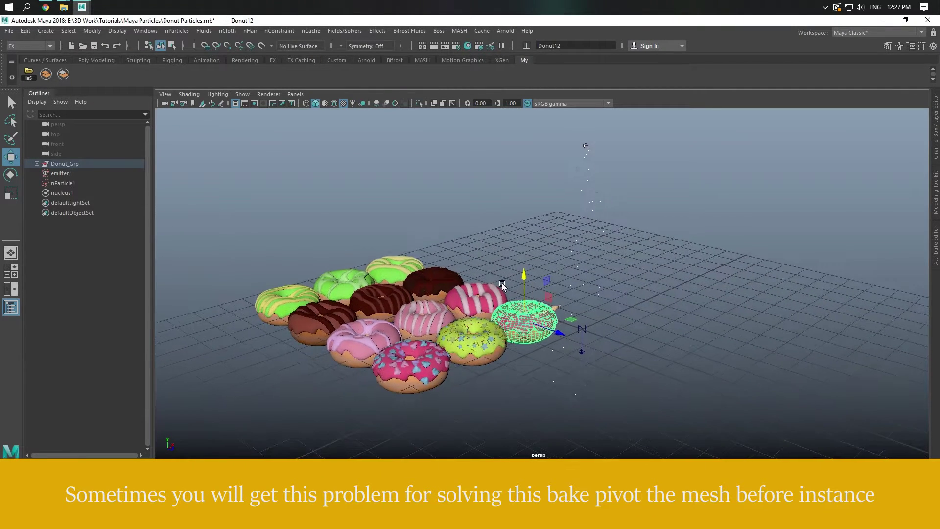
click(146, 30)
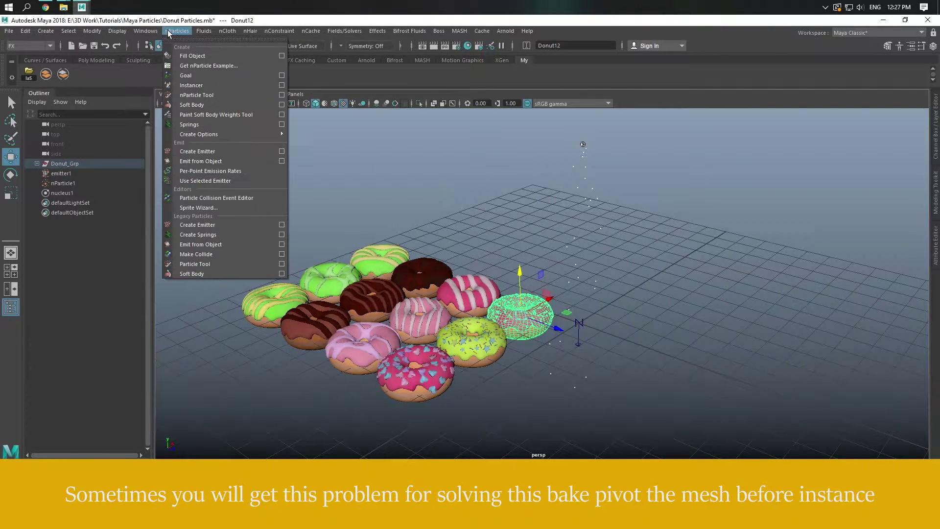
mouse_move(92, 31)
click(136, 112)
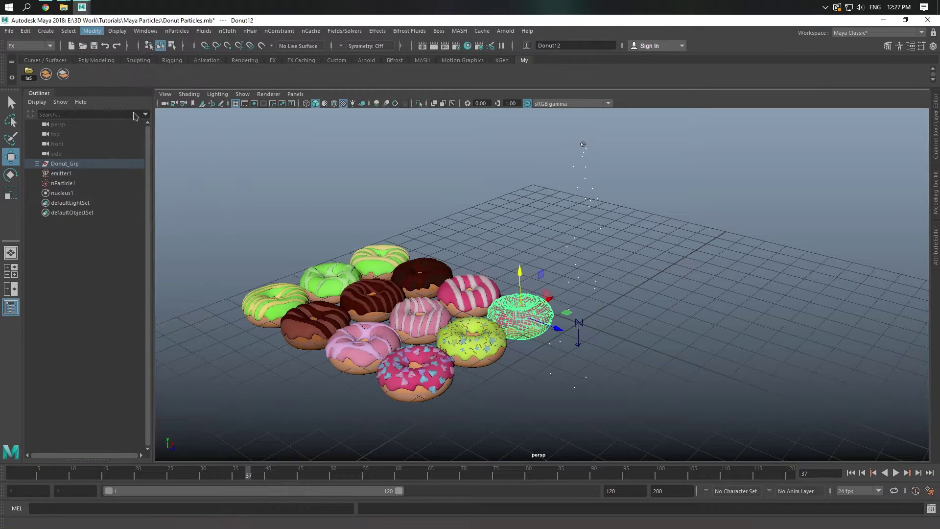
Instance the pink donut onto nParticle1 and play the simulation to test the stack
click(462, 210)
click(541, 303)
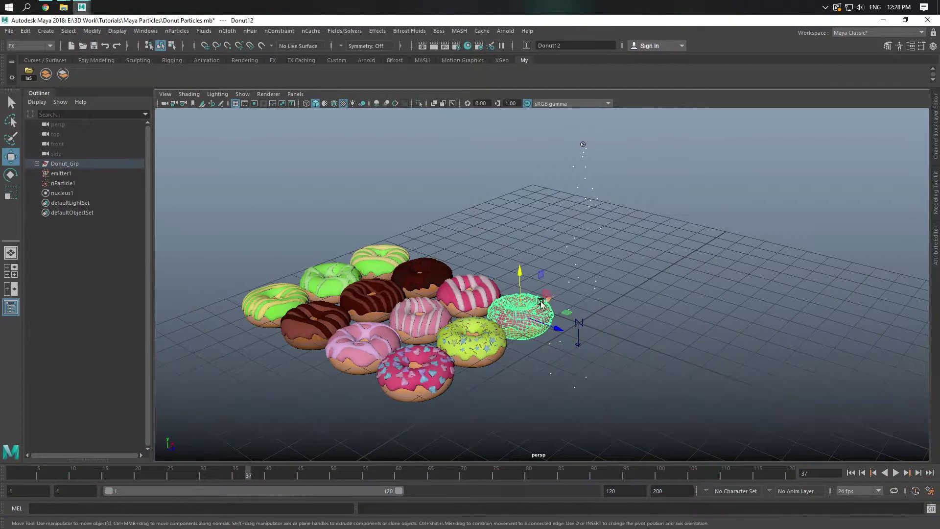
shift+click(588, 202)
click(177, 31)
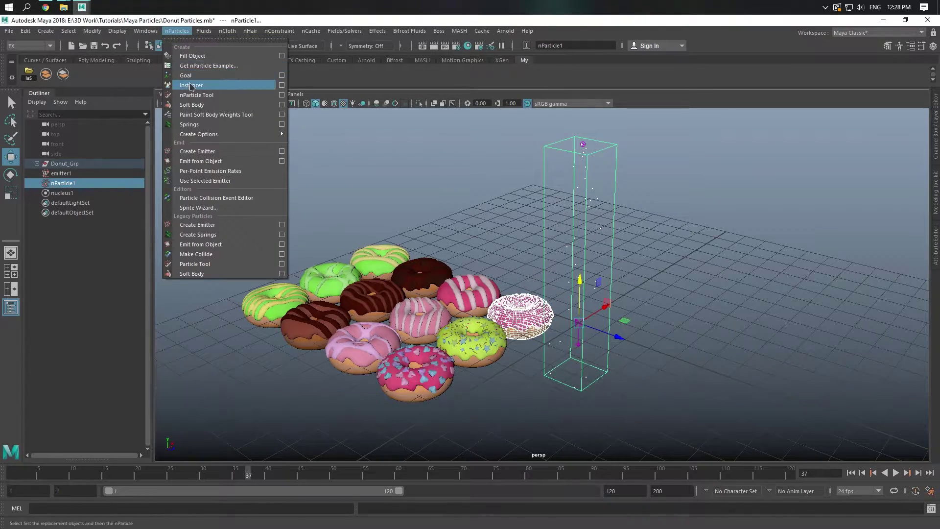
click(191, 86)
alt+drag(734, 191, 711, 191)
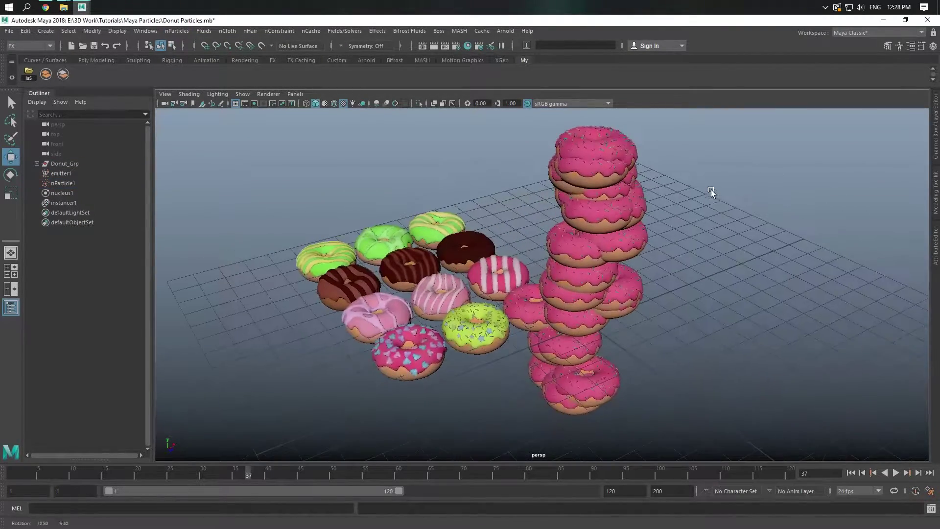
click(851, 472)
click(895, 473)
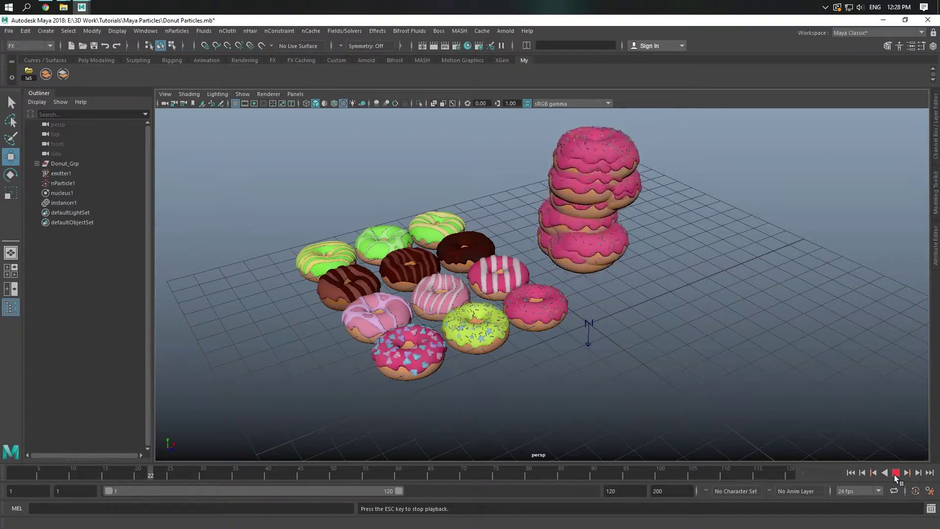
click(896, 472)
Delete instancer1, rewind to frame 1, and marquee-select all the donuts
mouse_move(691, 351)
alt+mouse_down()
mouse_move(782, 340)
mouse_move(692, 342)
alt+mouse_up()
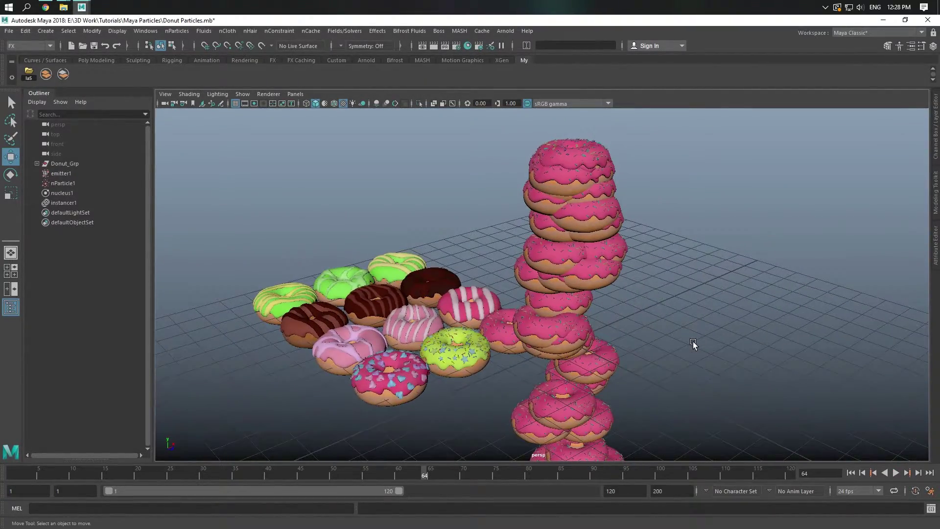
mouse_move(561, 342)
alt+mouse_down()
mouse_move(560, 319)
mouse_move(580, 312)
alt+mouse_up()
click(66, 198)
key(Delete)
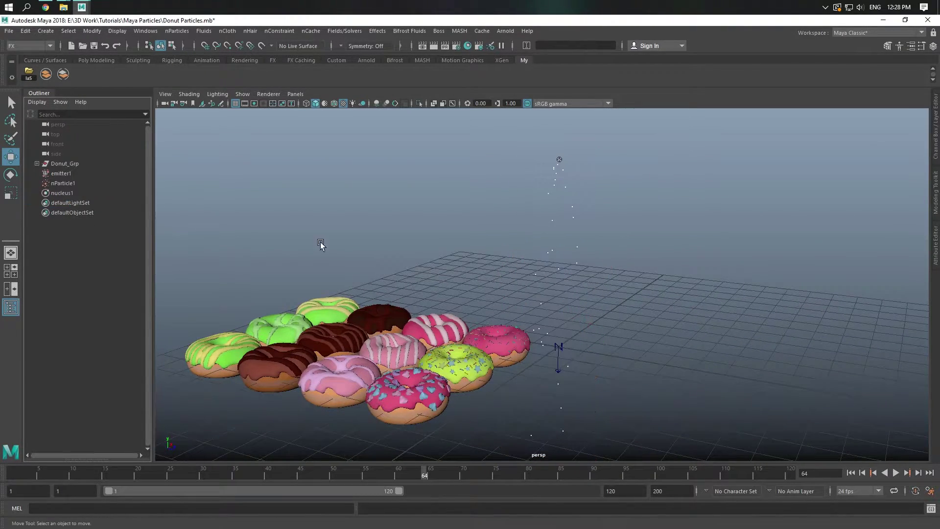
click(851, 473)
drag(255, 247, 583, 417)
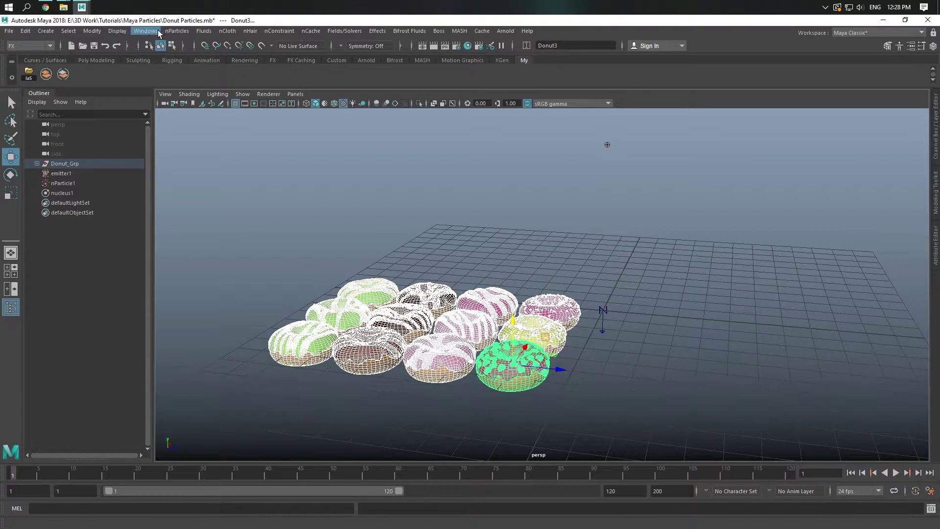
Bake the pivots of all donuts and save the scene
click(92, 31)
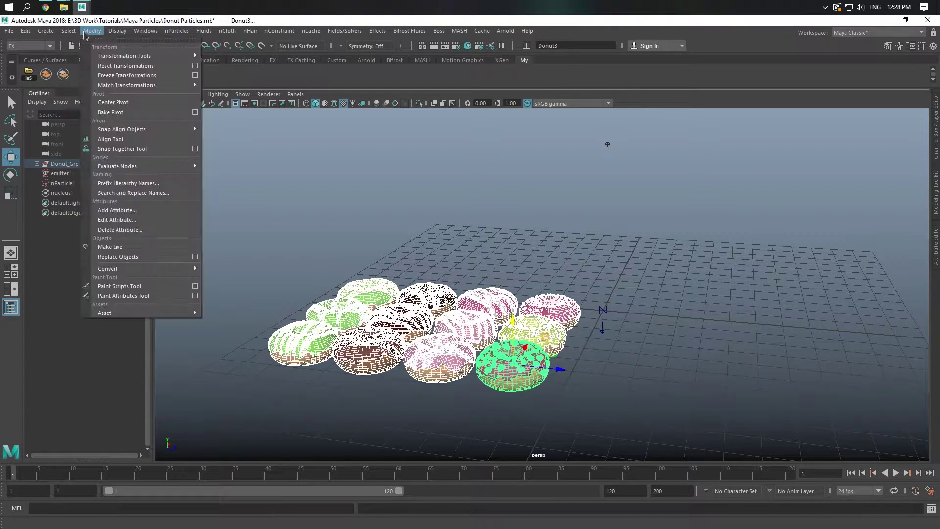
click(104, 115)
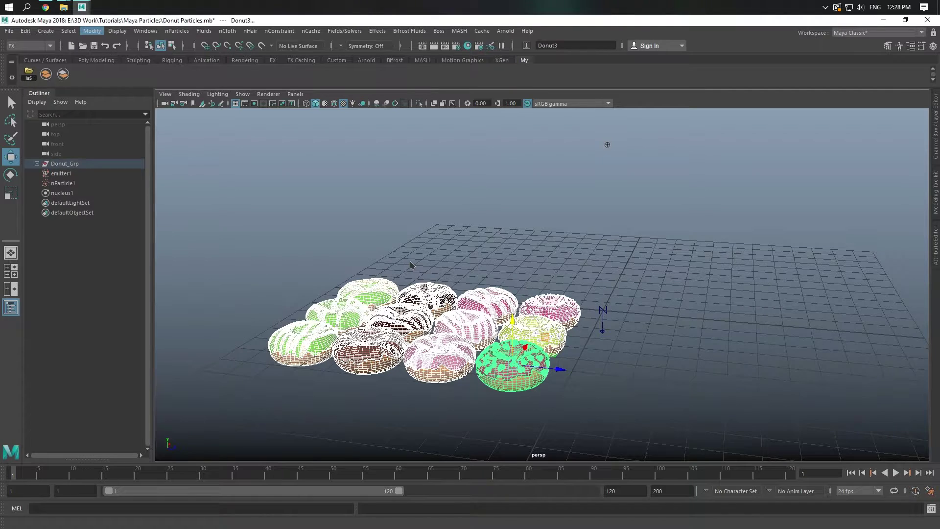
key(ctrl+s)
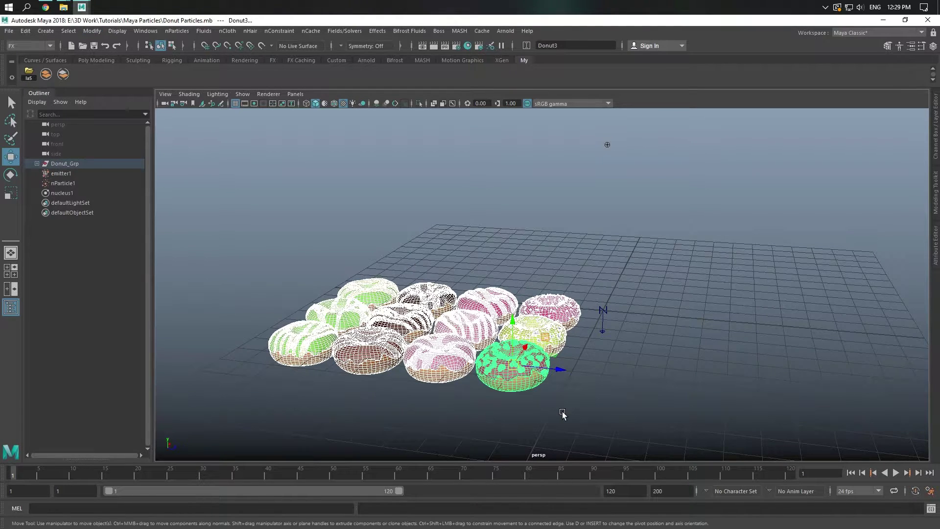
Instance all donuts onto nParticle1 and play to frame 48 to see the falling stack
click(68, 183)
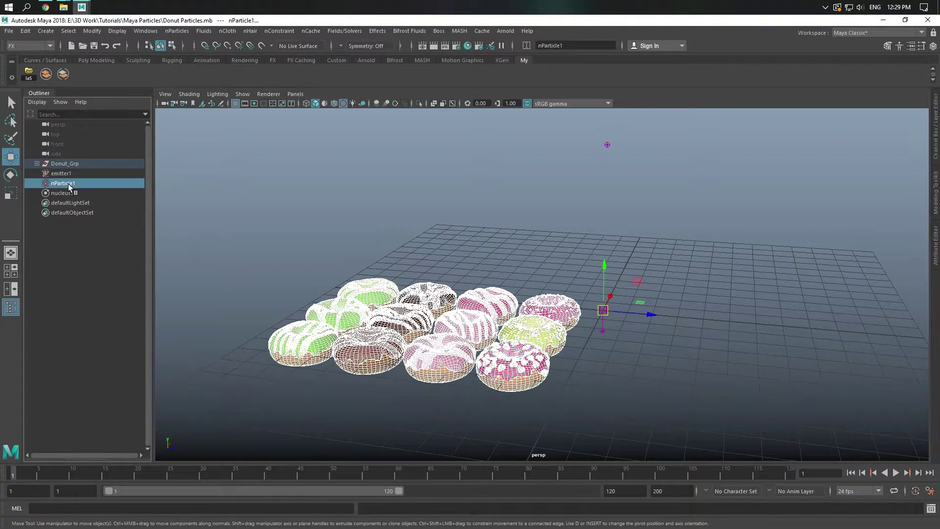
click(177, 31)
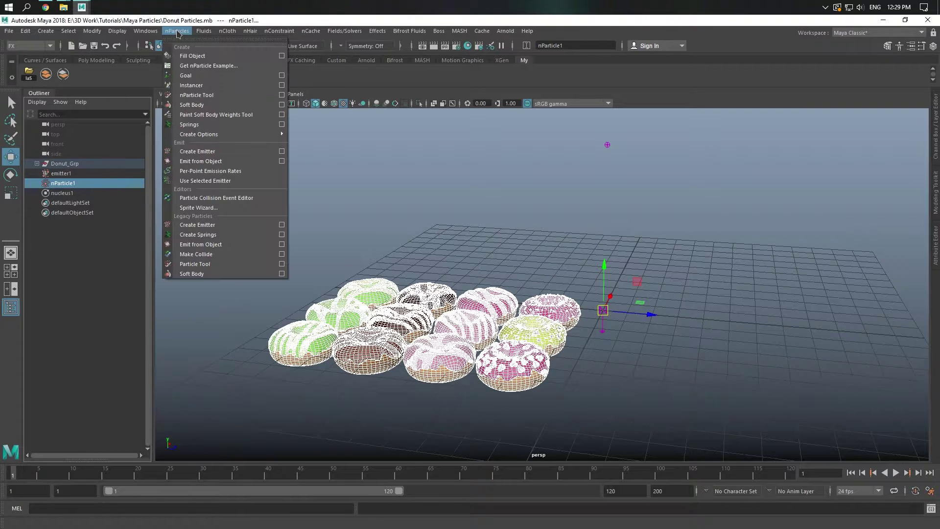
click(191, 85)
click(486, 238)
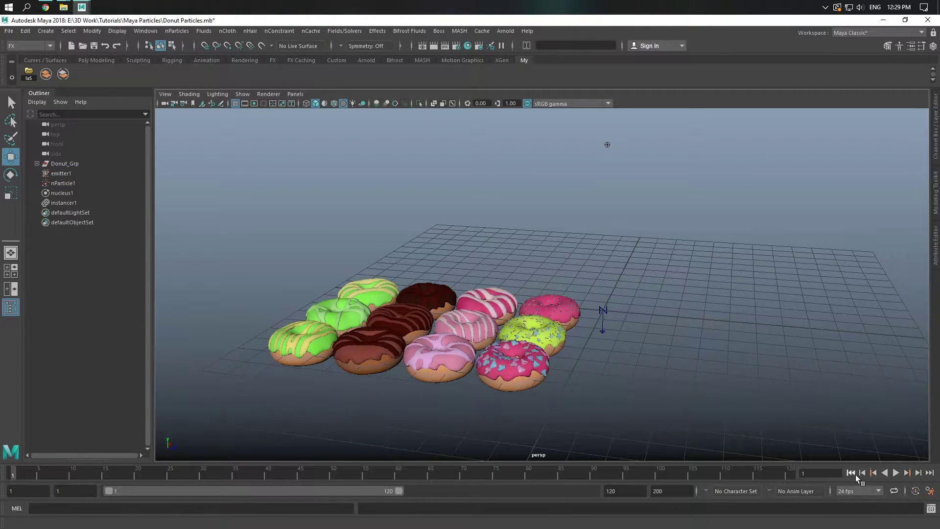
click(894, 473)
click(894, 473)
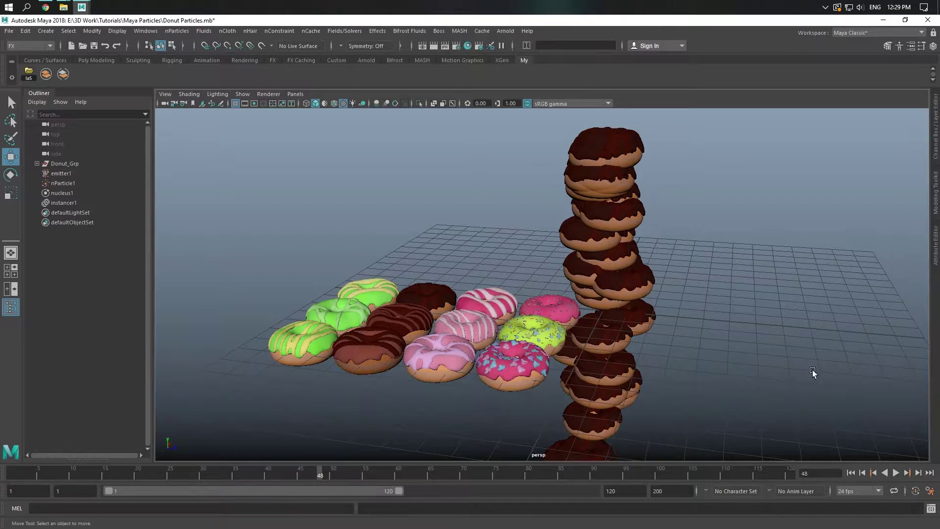
click(936, 208)
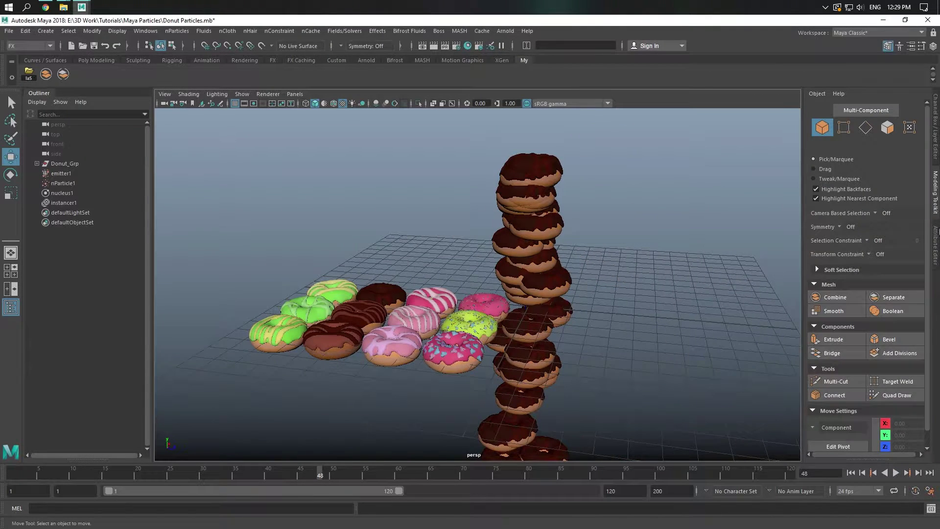
Open nParticleShape1's attributes and start a General dynamic attribute named Index PP
click(935, 244)
click(86, 182)
alt+drag(321, 203, 450, 196)
click(753, 111)
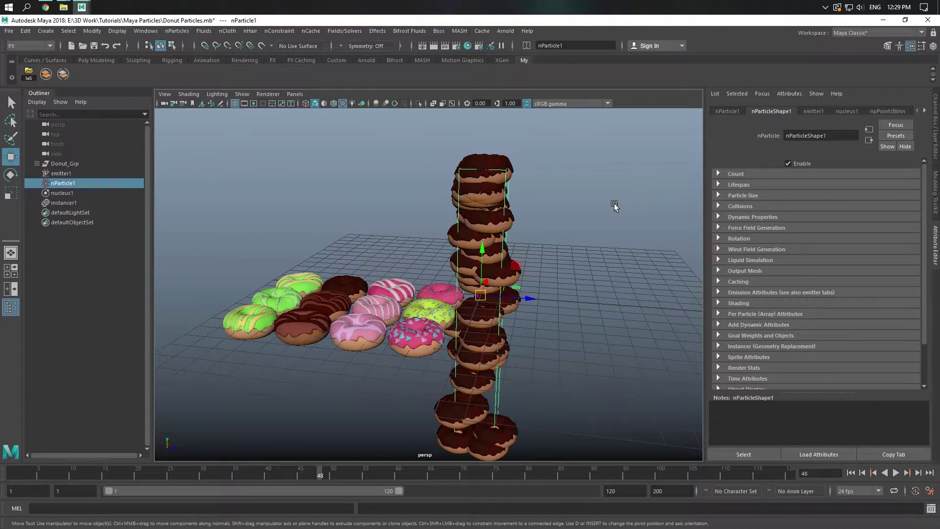
click(740, 206)
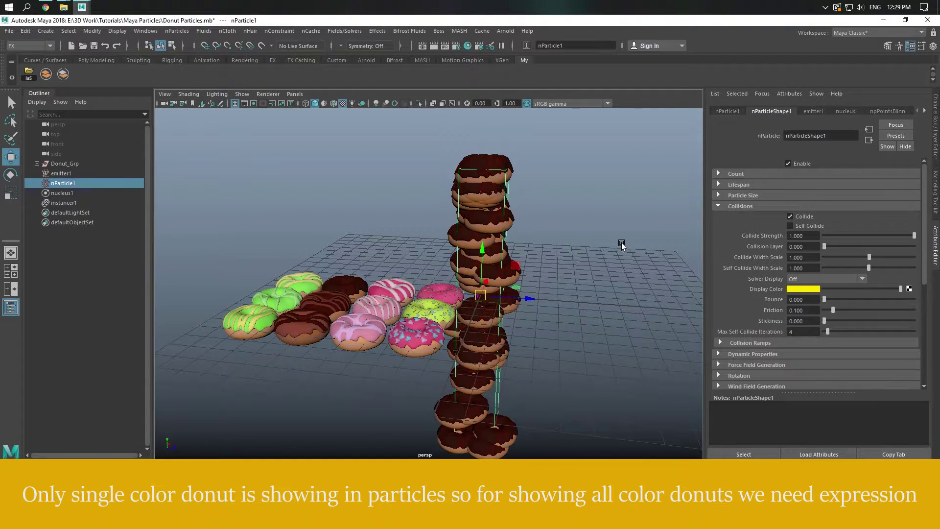
scroll(747, 346, down, 3)
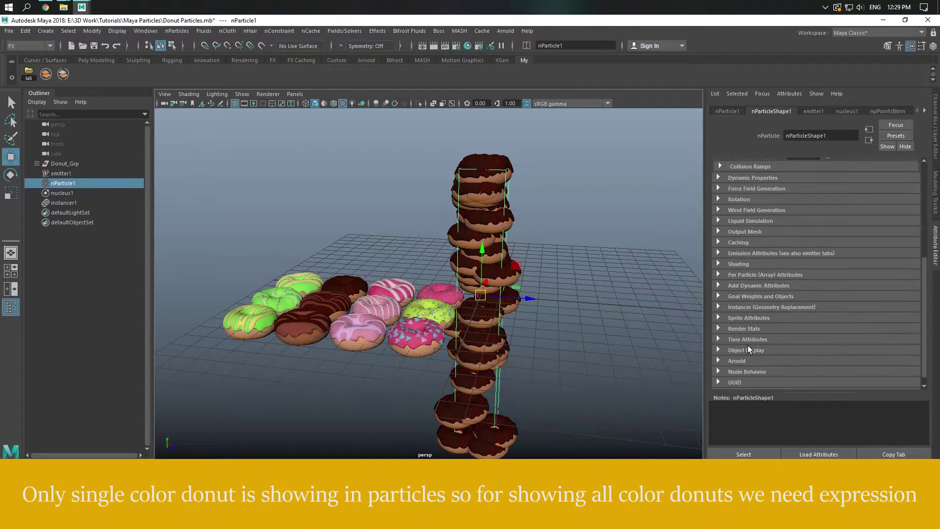
click(749, 286)
click(756, 273)
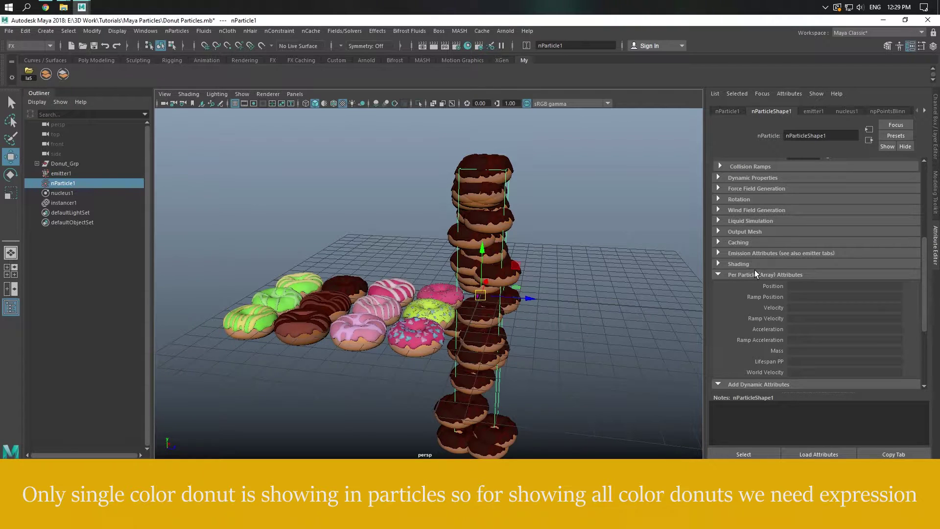
scroll(756, 274, down, 3)
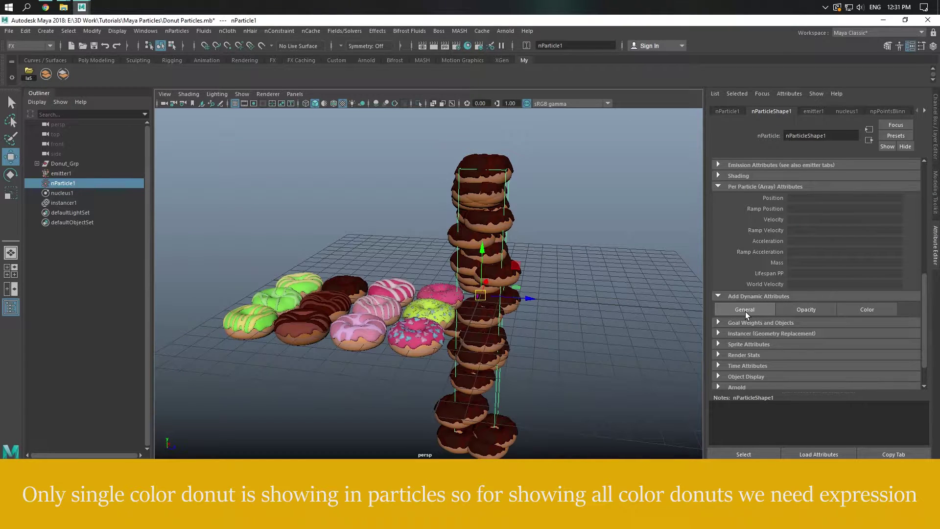
click(745, 312)
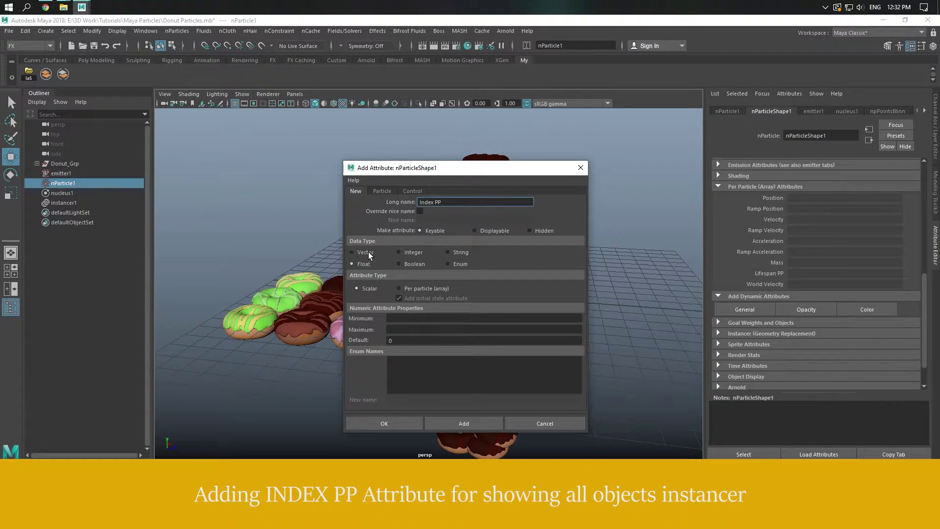
Add per-particle attributes Index PP and Rand Scale to nParticleShape1
click(404, 289)
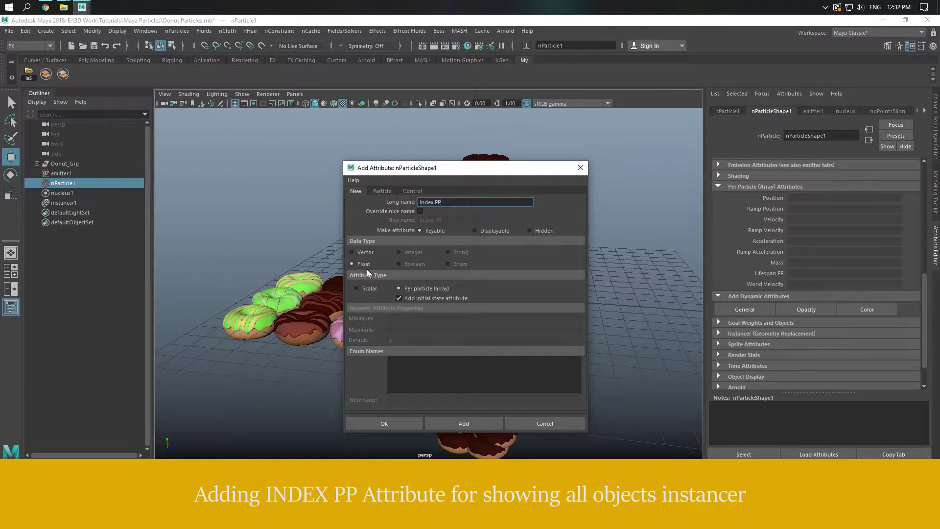
click(407, 421)
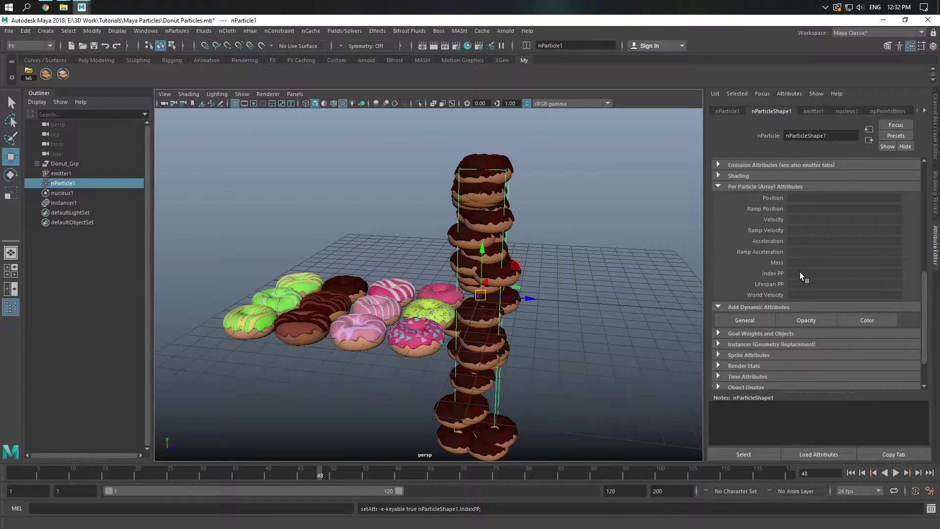
click(762, 319)
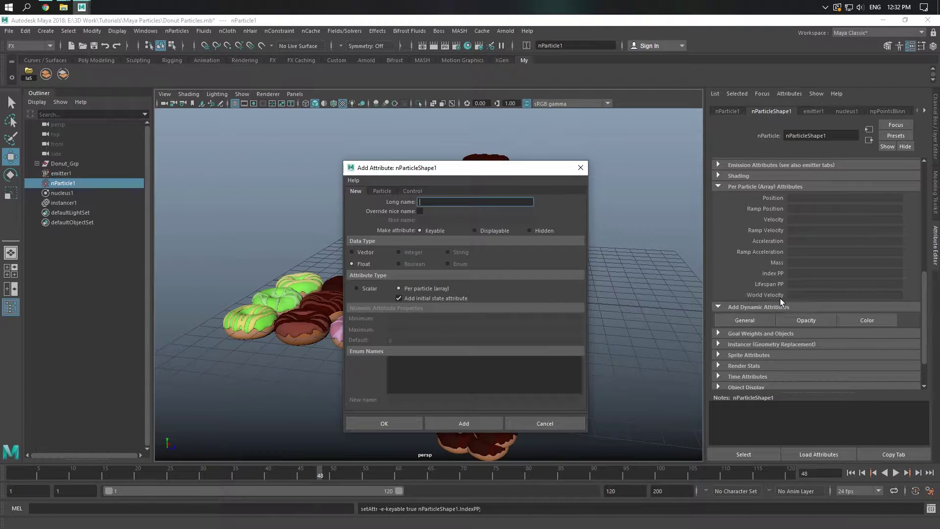
text(Rand)
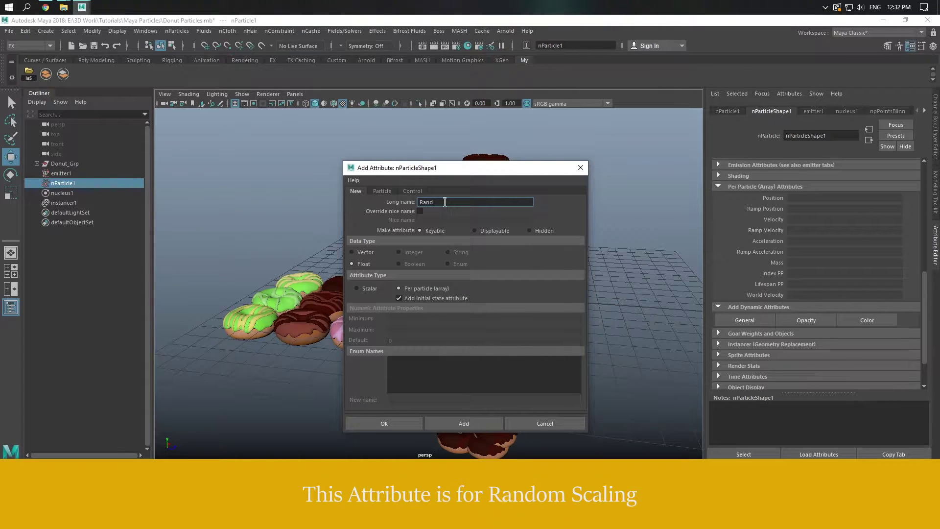
text(cale)
click(369, 251)
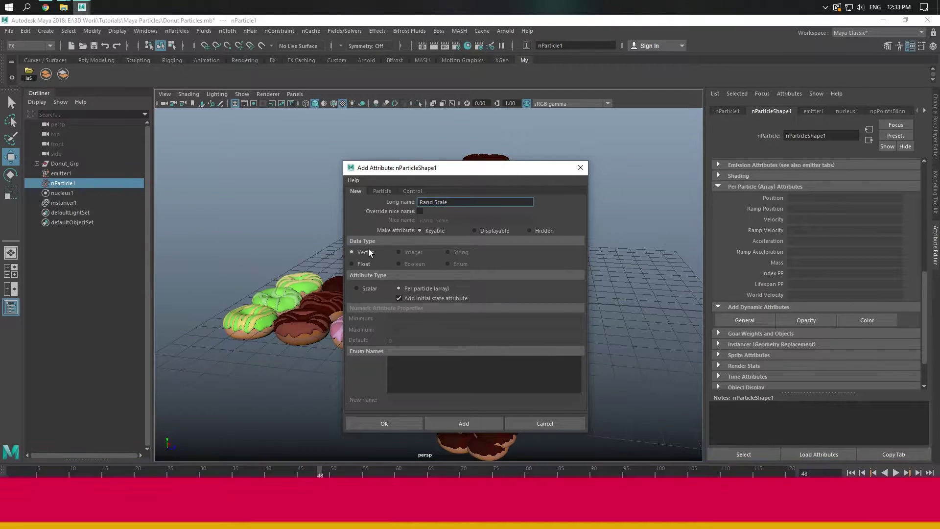
click(404, 420)
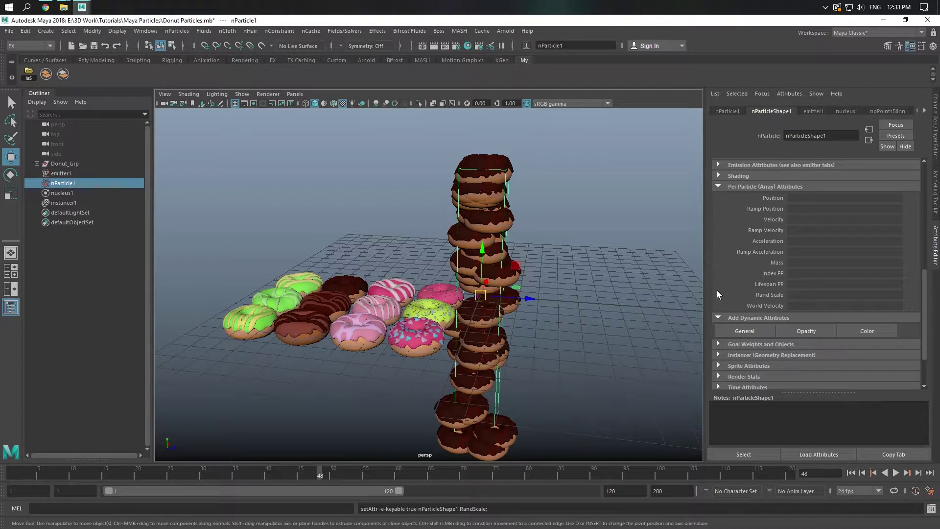
Replay the simulation from frame 1 to frame 37 to rebuild the donut stack
click(851, 474)
click(895, 473)
click(895, 474)
right_click(798, 272)
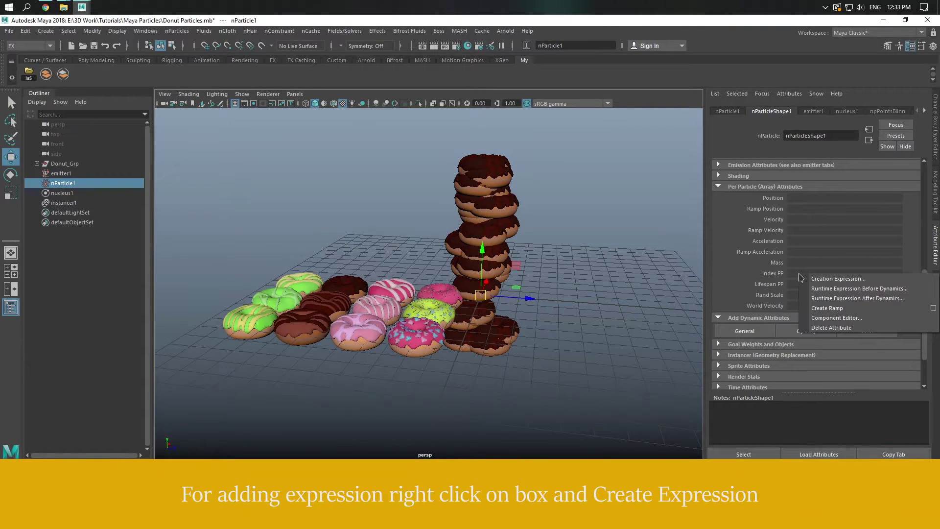
Start an Index PP creation expression with nParticleShape1.IndexPP on the left side
click(818, 283)
drag(413, 195, 479, 139)
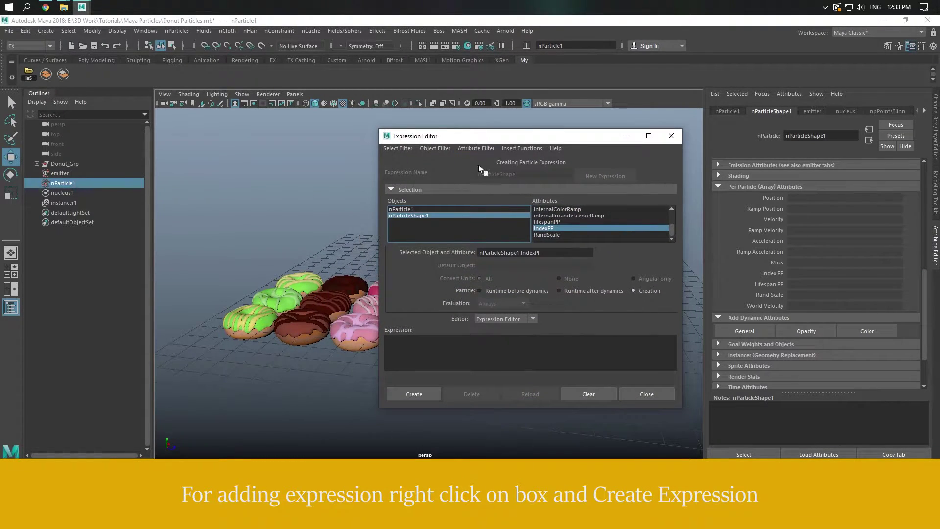
triple_click(548, 250)
key(ctrl+c)
click(458, 361)
key(ctrl+v)
Complete it as = nParticleShape1.particleId%12, create the expression, and close the editor
text(=)
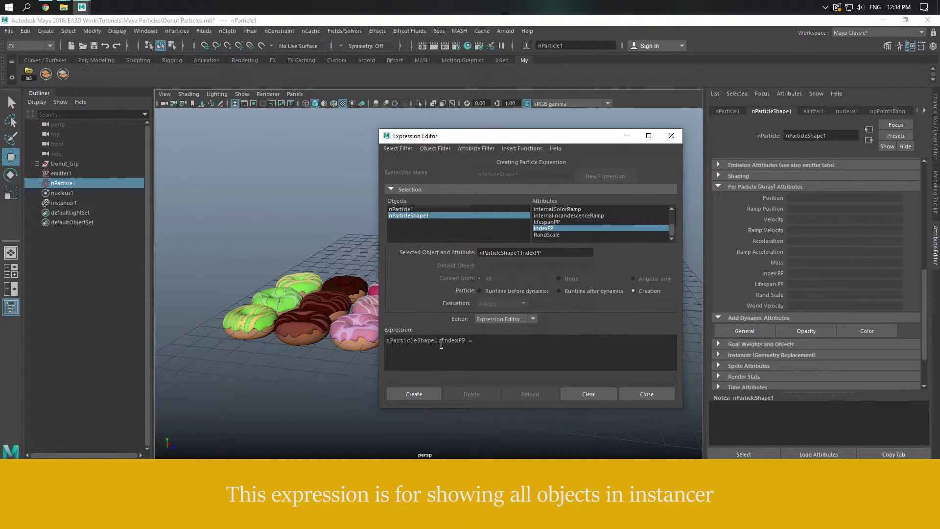
drag(437, 342, 387, 340)
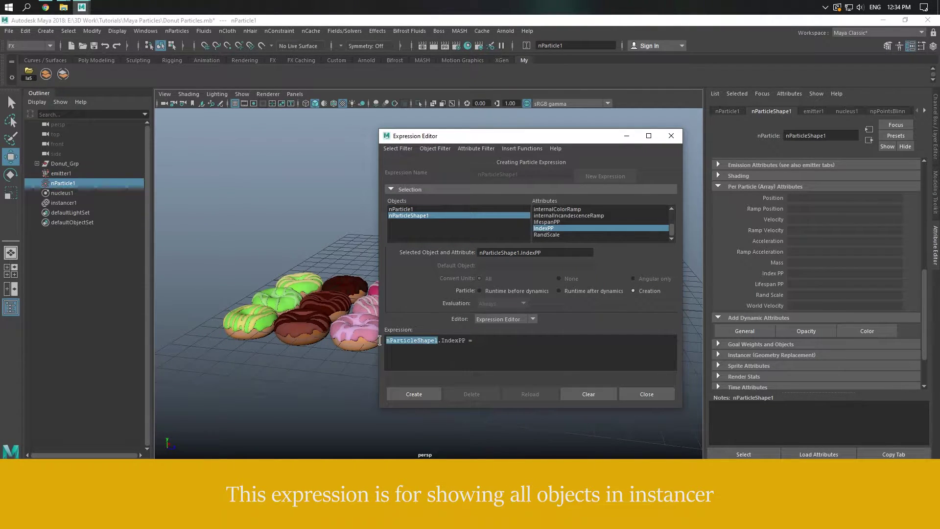
click(490, 345)
key(ctrl+v)
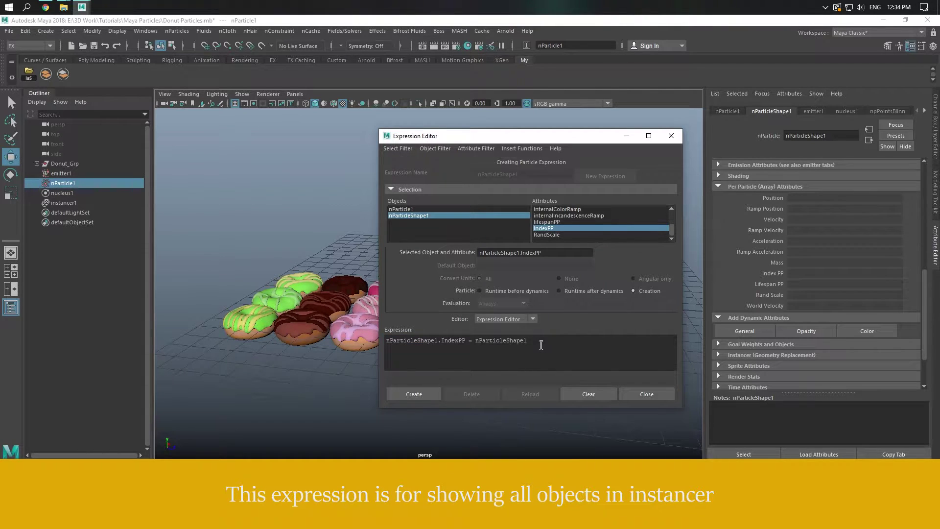
text(parti)
text(cle)
text(Id%)
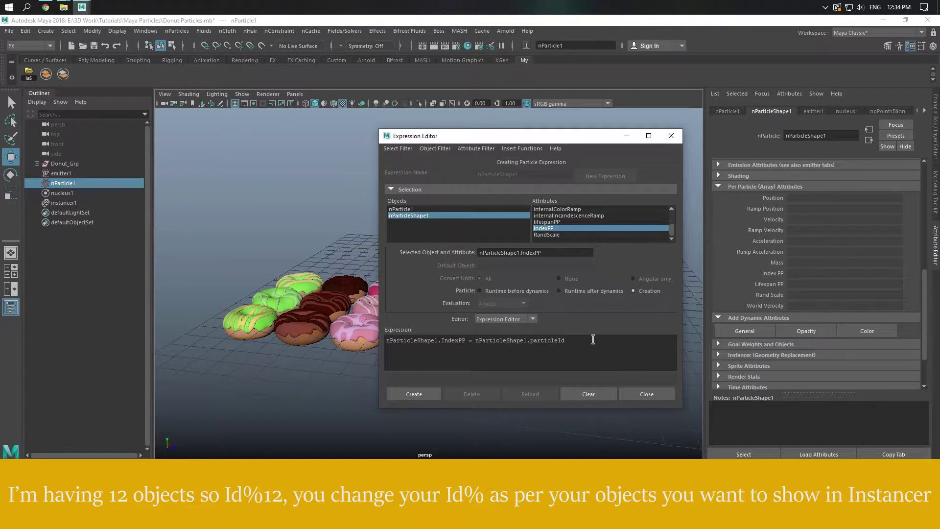
text(12;)
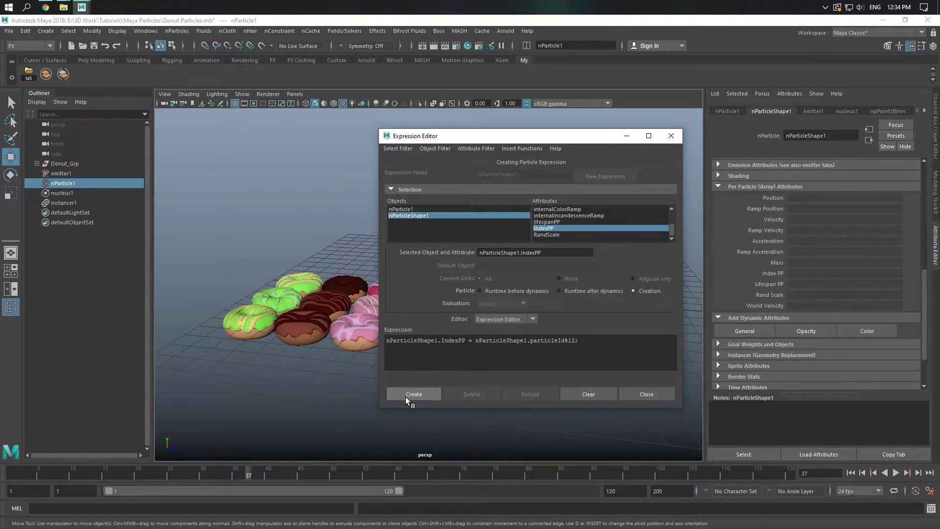
click(406, 397)
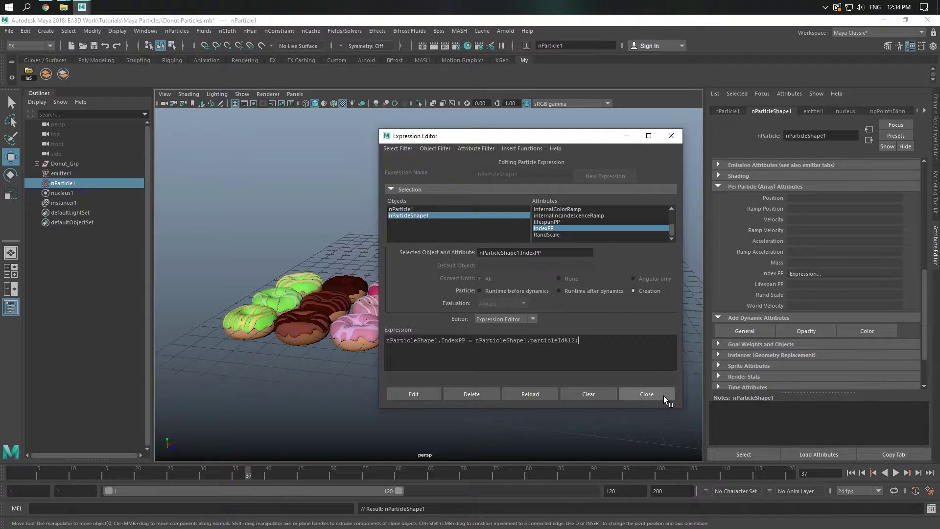
click(662, 395)
scroll(784, 321, down, 3)
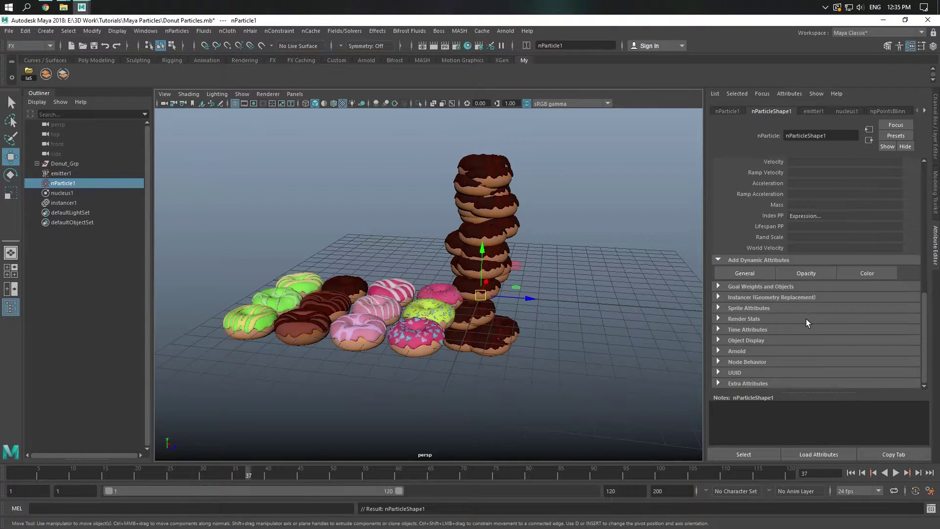
Enable Allow All Data Types, set instancer Object Index to IndexPP, and replay to frame 63
click(786, 297)
scroll(787, 297, down, 3)
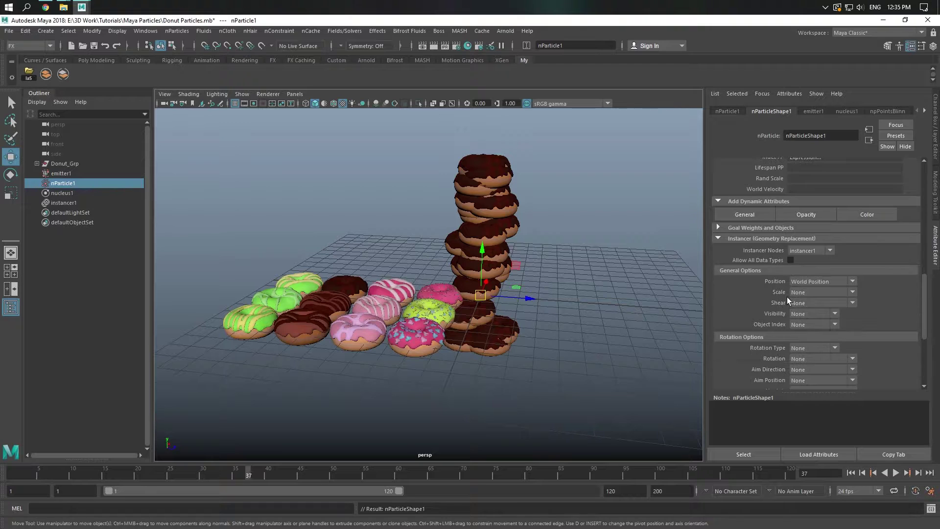
click(790, 261)
scroll(781, 274, down, 2)
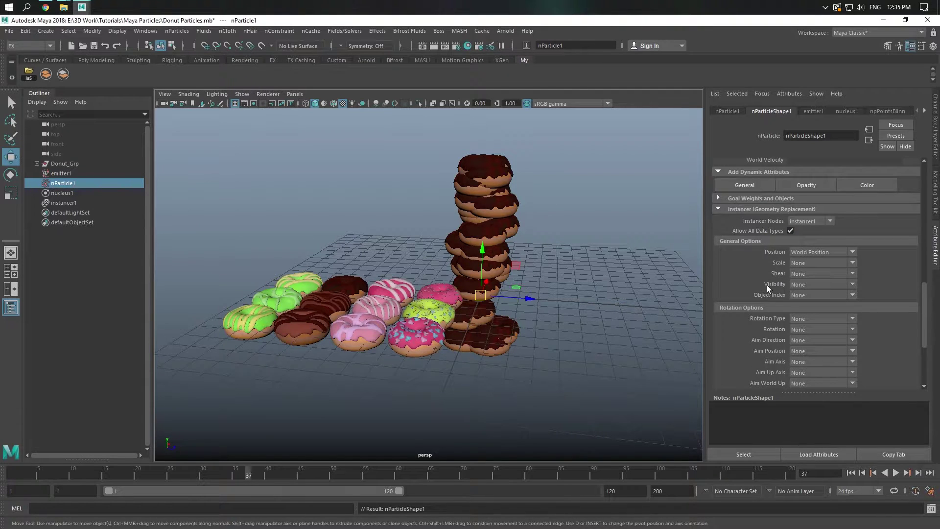
click(811, 294)
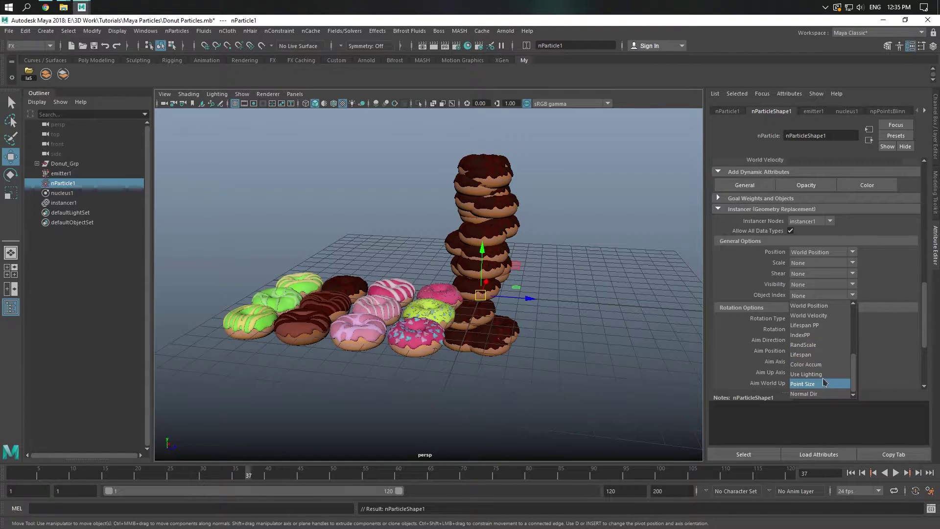
click(803, 335)
click(850, 473)
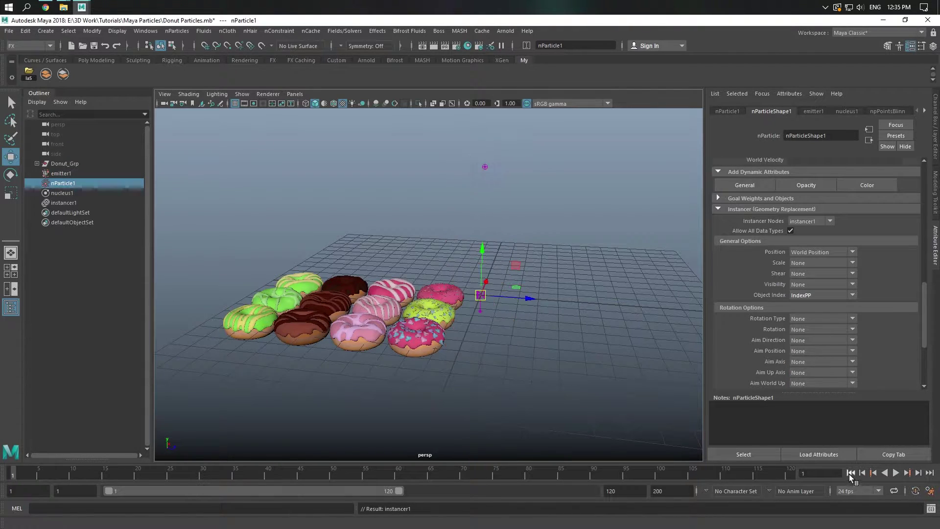
click(894, 472)
click(894, 472)
mouse_move(519, 303)
alt+mouse_down()
mouse_move(561, 310)
mouse_move(510, 311)
mouse_move(594, 310)
alt+mouse_up()
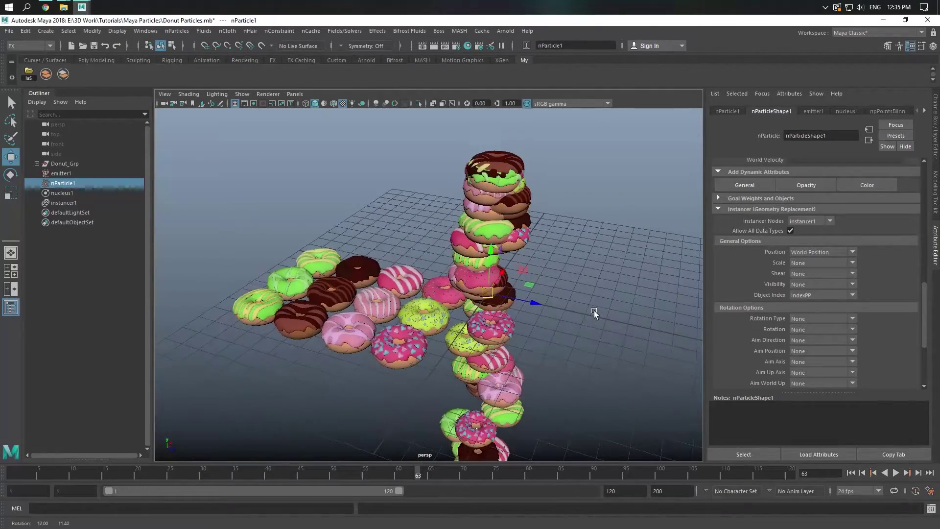
Hide the original Donut_Grp and set emitter1's rate to 10
click(61, 164)
key(ctrl+h)
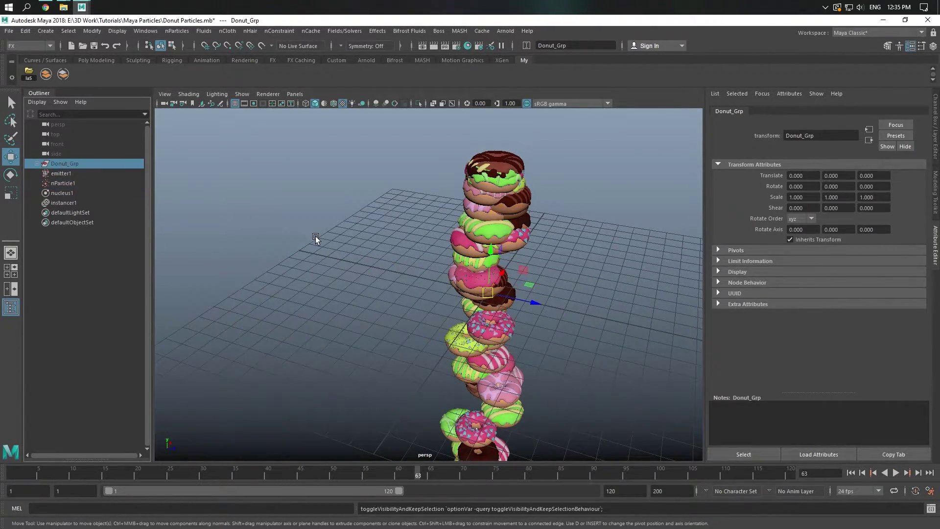
click(374, 255)
click(61, 174)
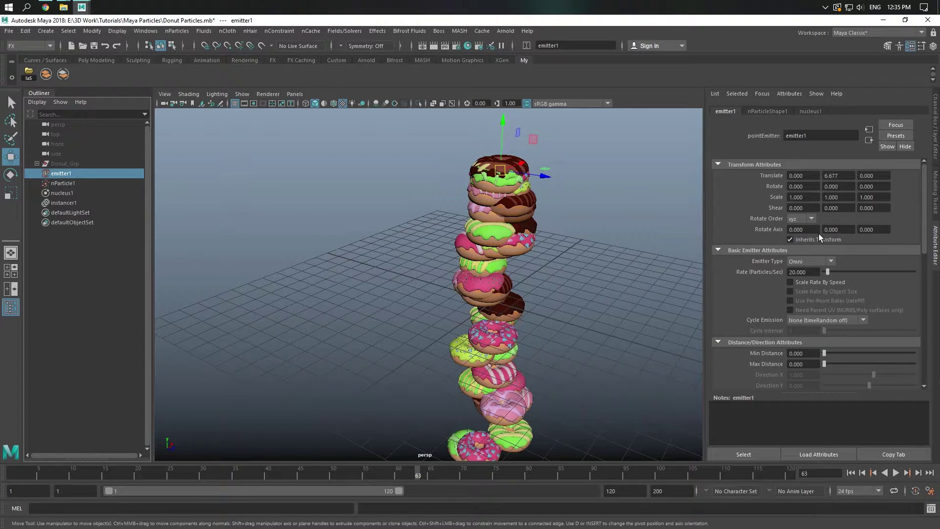
double_click(806, 272)
text(10)
key(Return)
Select nParticle1 and show its shape attributes
click(62, 183)
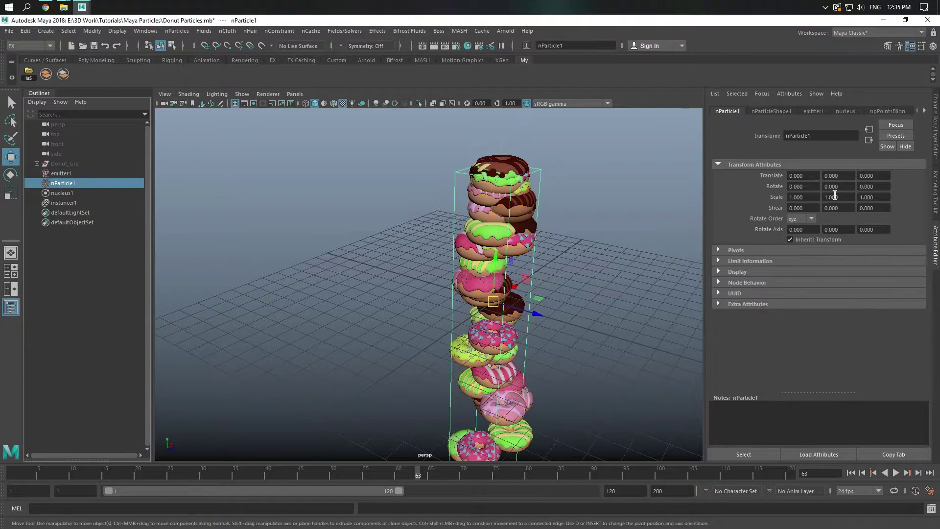
click(768, 111)
scroll(759, 234, up, 2)
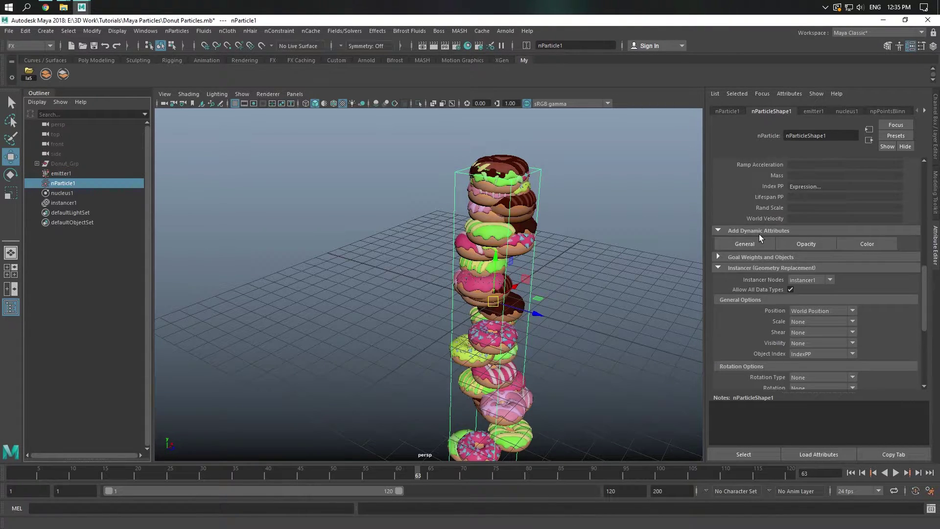
scroll(758, 234, up, 1)
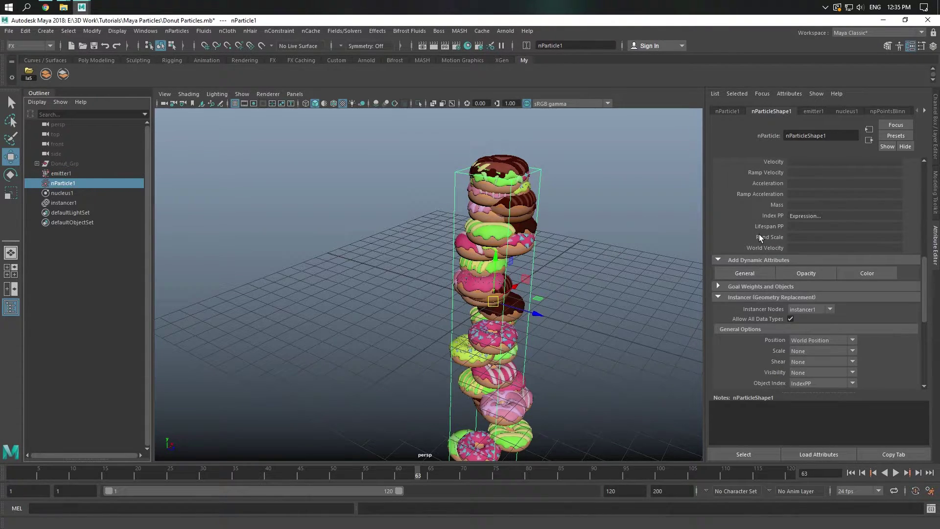
Add the line nParticleShape1.RandScale = rand(1,1.2); to the creation expression and apply it
right_click(801, 236)
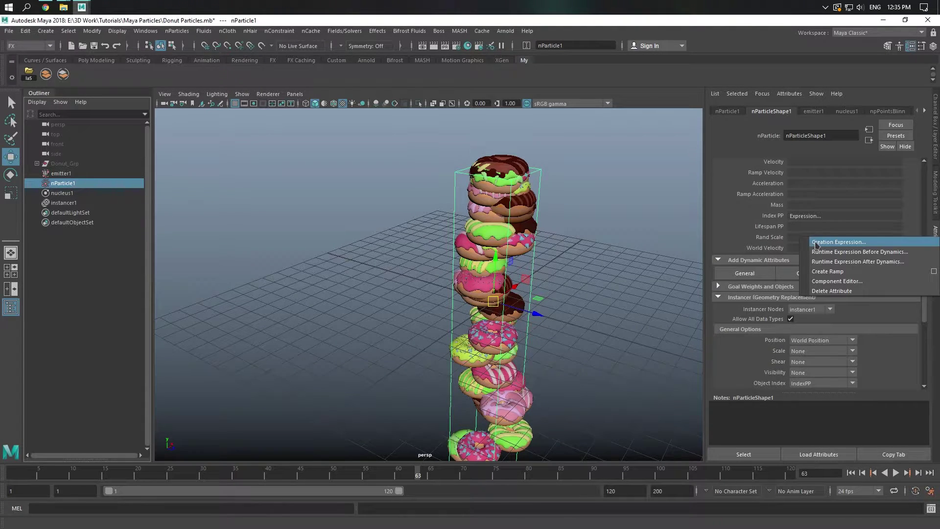
click(815, 243)
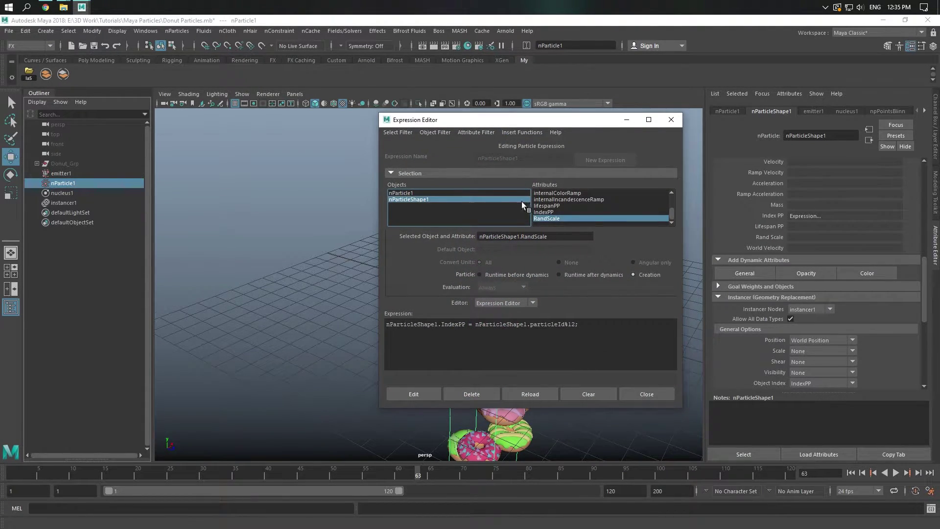
drag(563, 238, 400, 234)
key(ctrl+c)
click(585, 324)
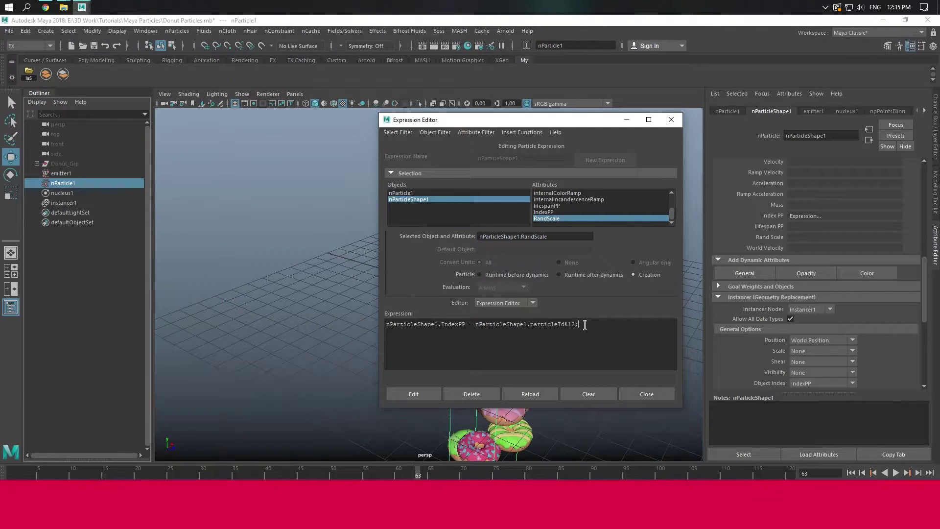
key(Return)
key(ctrl+v)
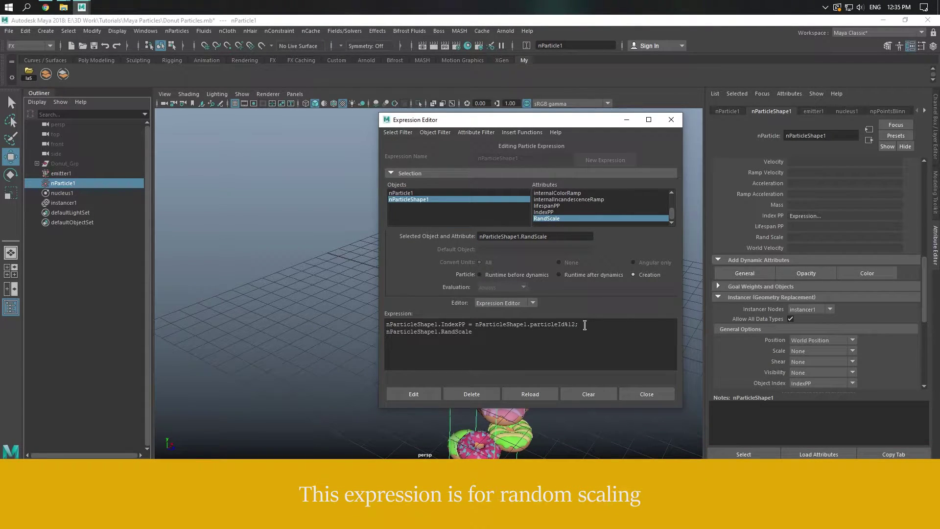
text(= rand())
key(BackSpace)
text(.2);)
click(412, 393)
click(645, 395)
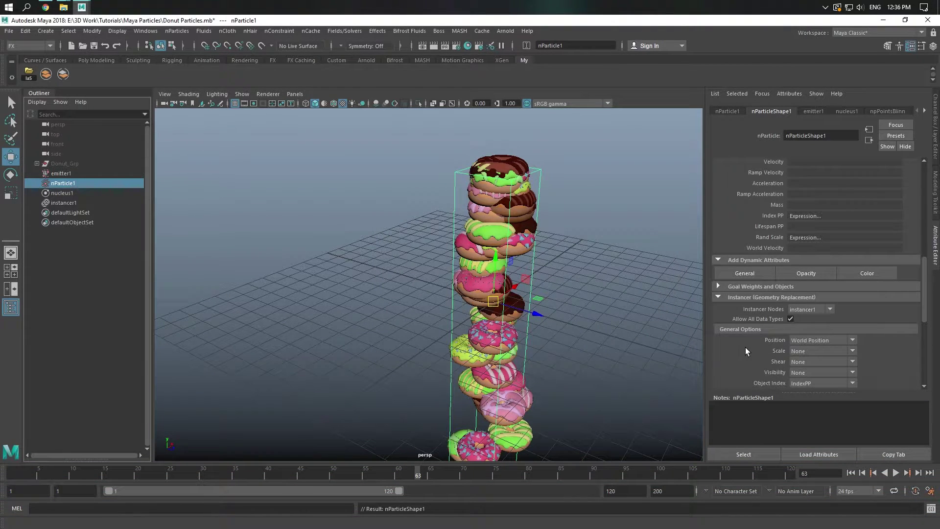
Set the instancer Scale to RandScale and replay to frame 79 to see varied donut sizes
scroll(746, 347, down, 3)
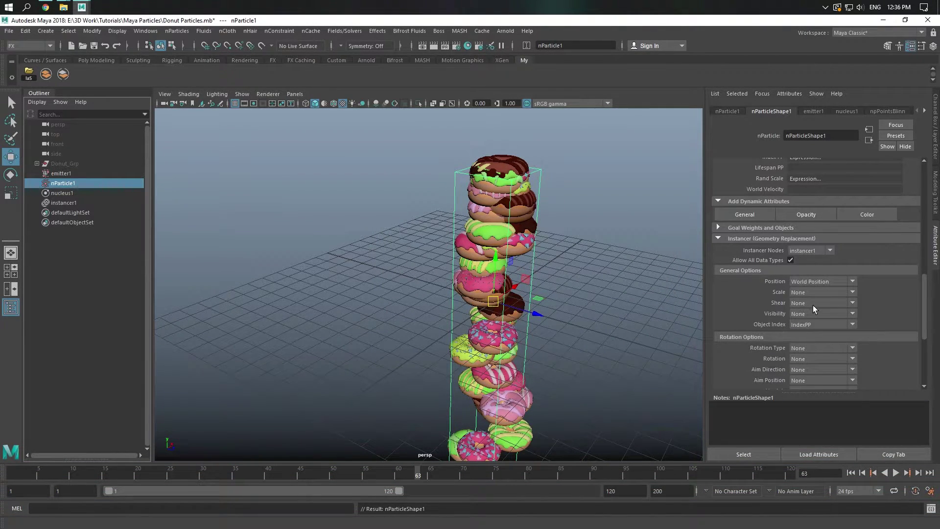
click(821, 292)
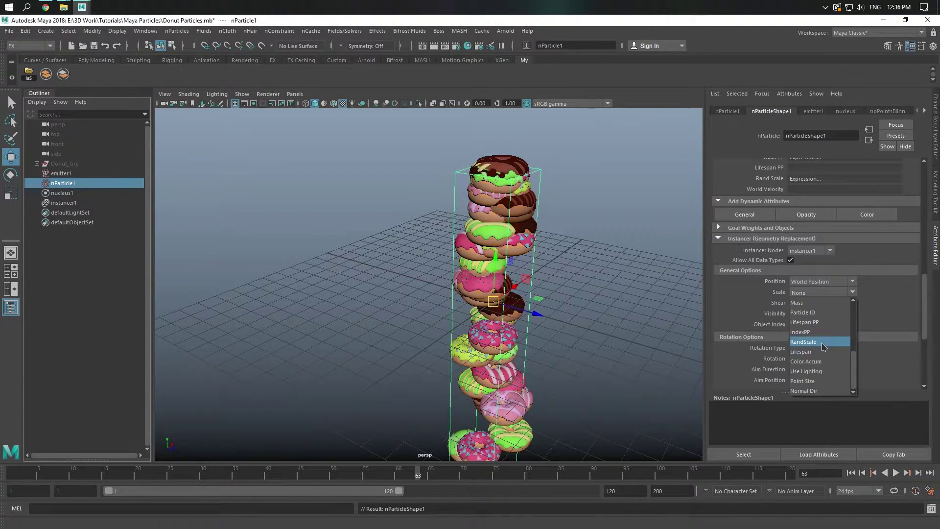
click(822, 347)
click(851, 473)
click(895, 472)
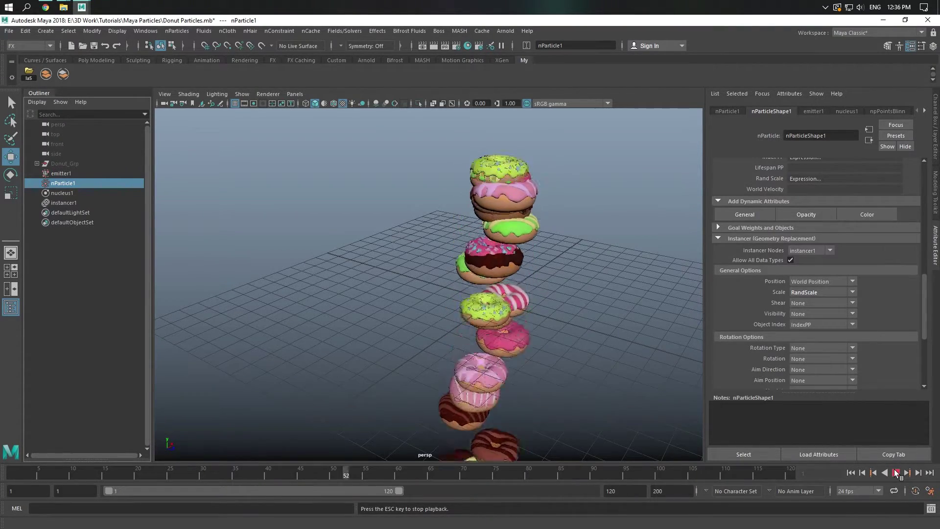
click(897, 472)
mouse_move(612, 383)
alt+mouse_down()
mouse_move(490, 375)
mouse_move(698, 246)
alt+mouse_up()
scroll(800, 240, up, 2)
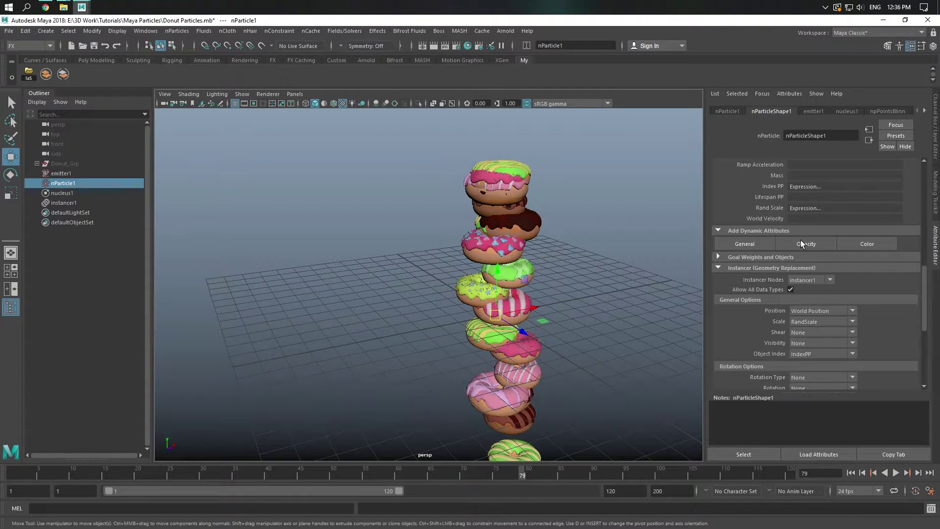
Widen the Rand Scale expression's upper limit to rand(1,2)
right_click(807, 207)
click(816, 213)
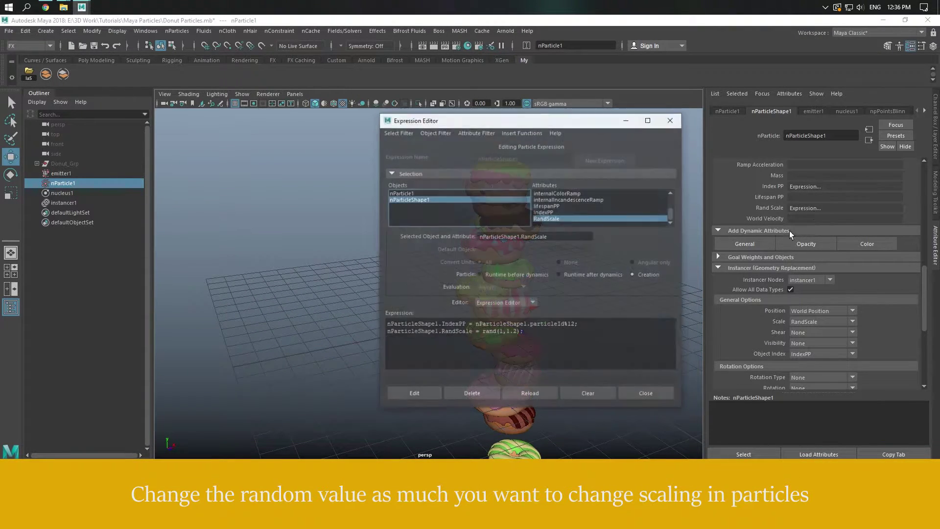
drag(507, 332, 518, 332)
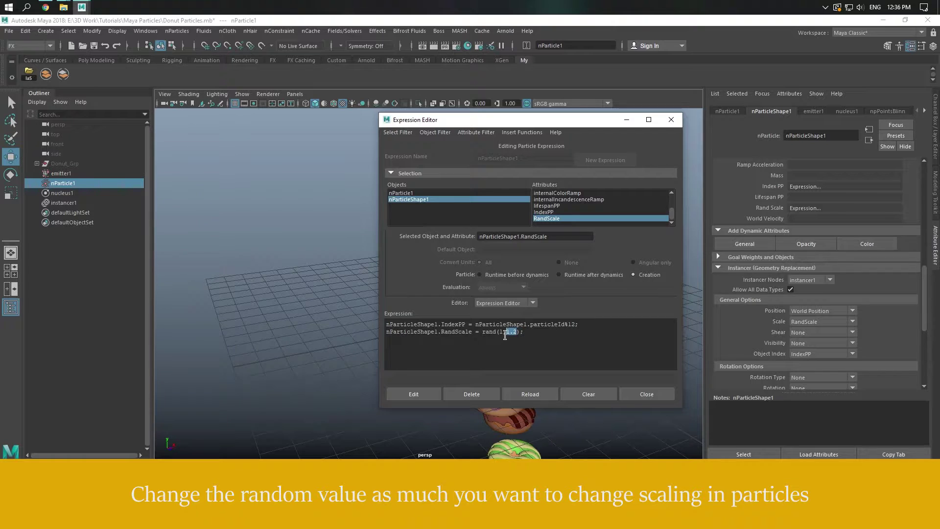
text(2)
click(435, 395)
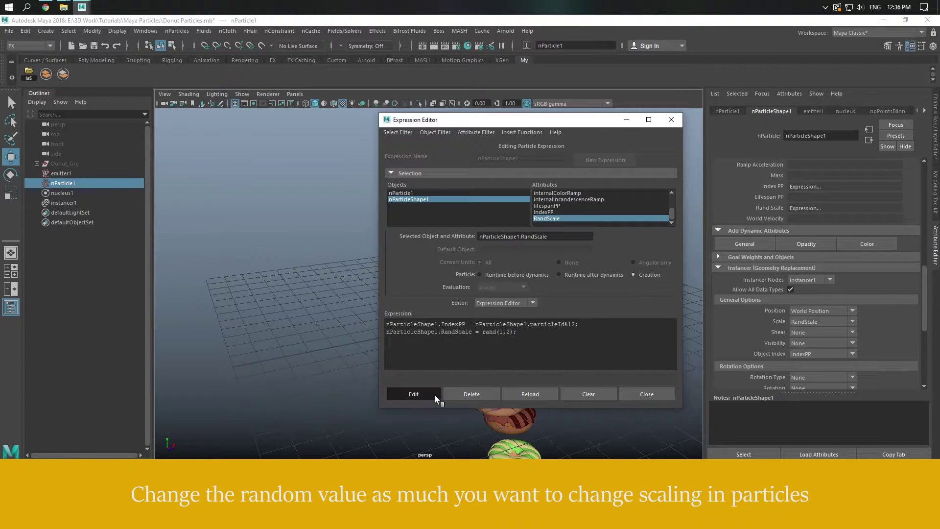
click(625, 394)
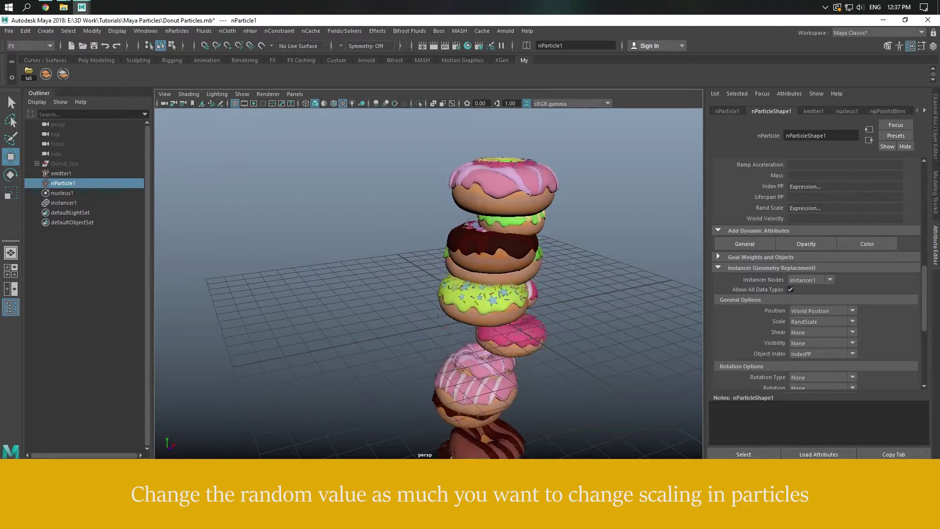
Narrow the random scale range in the creation expression back to rand(1,1.2)
alt+drag(524, 344, 604, 351)
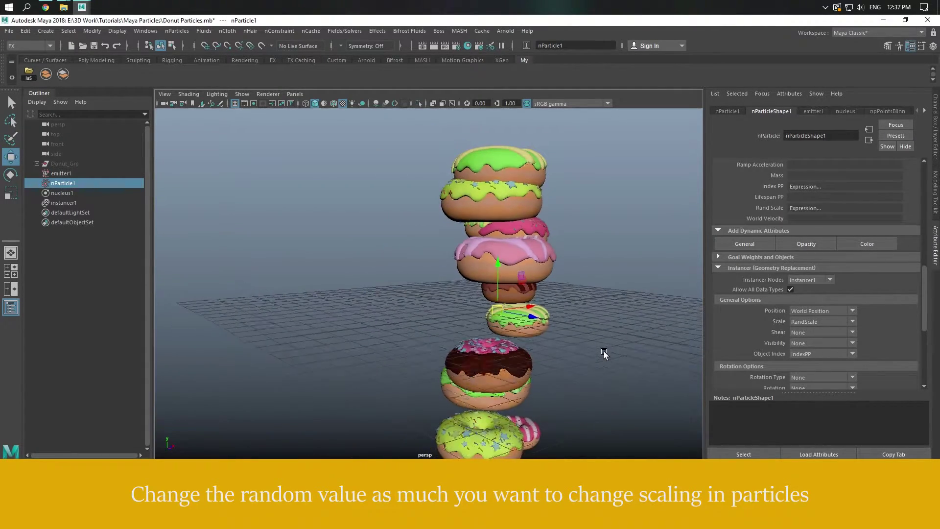
right_click(808, 187)
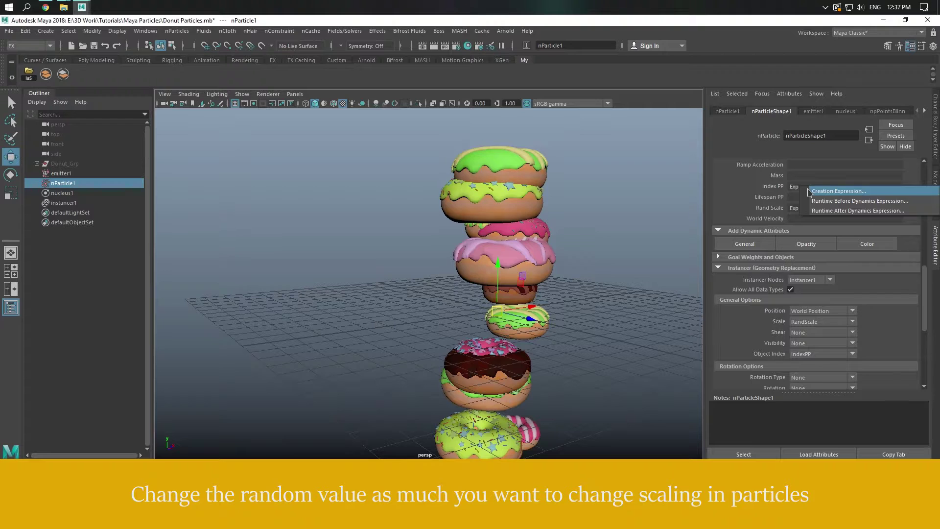
click(793, 187)
text(1.)
click(416, 391)
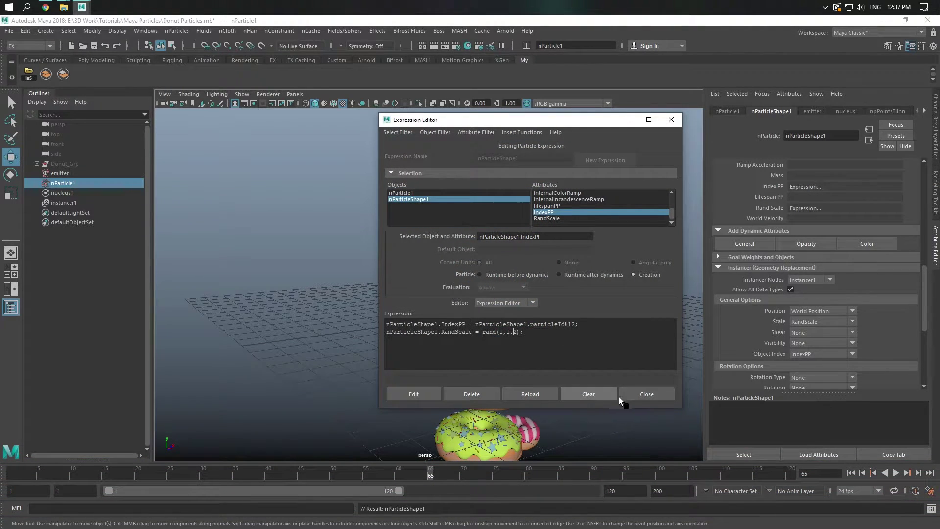
click(639, 396)
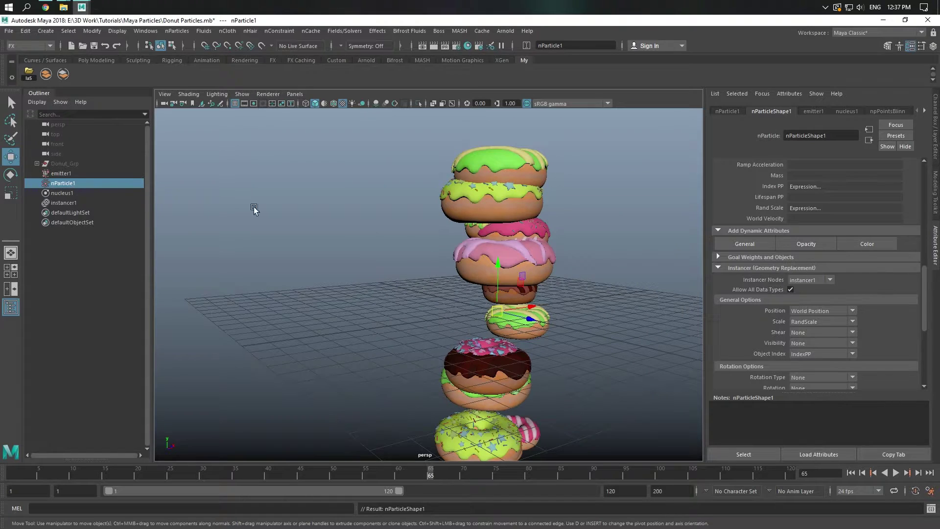
click(78, 194)
Enable the nucleus Use Plane ground, raise emitter1 high above the grid, and replay
click(790, 347)
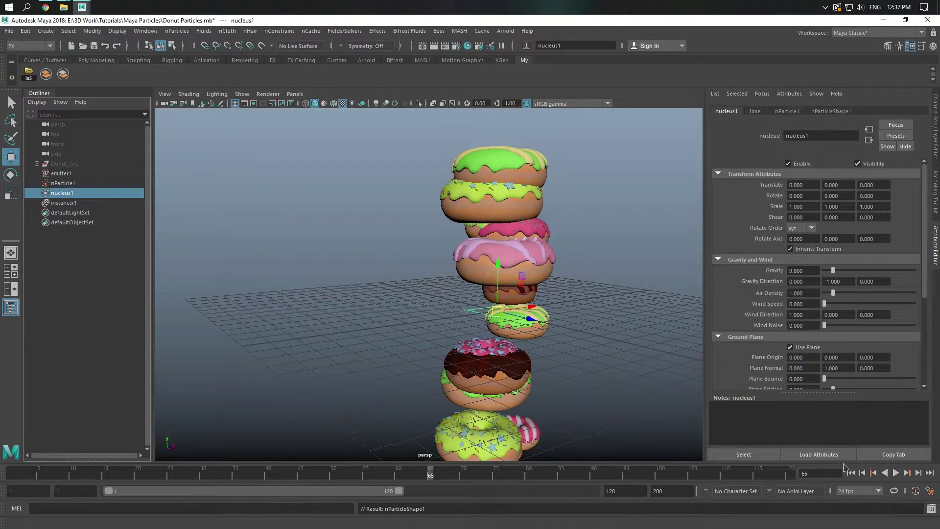
click(851, 472)
alt+drag(655, 354, 539, 318)
alt+right_drag(538, 318, 460, 298)
click(460, 297)
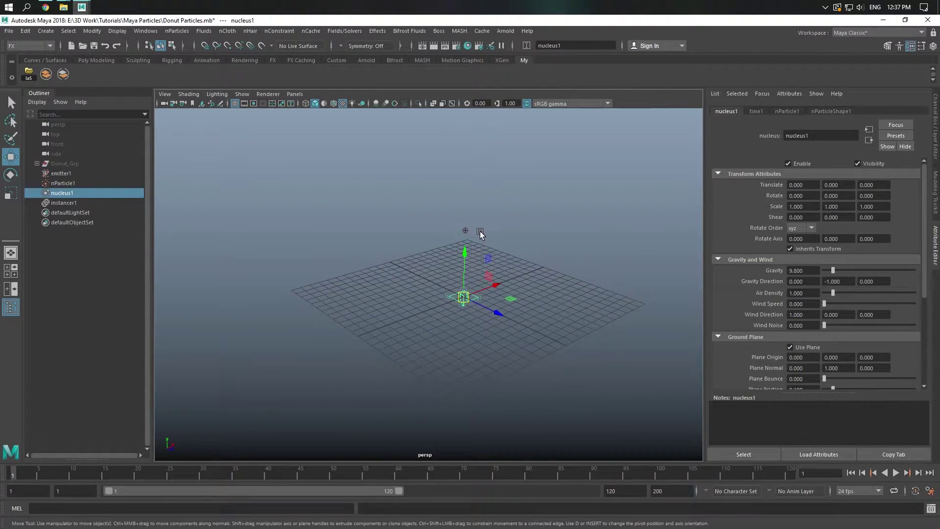
drag(464, 254, 536, 191)
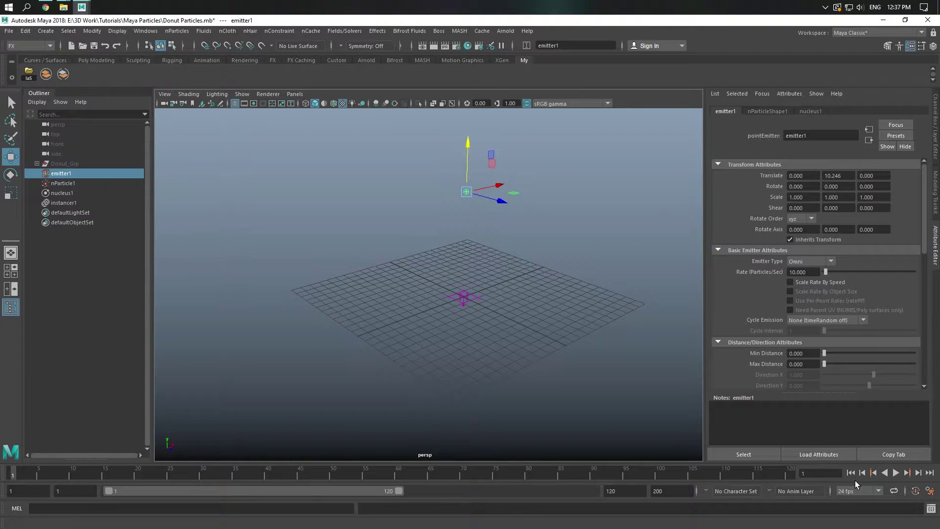
click(897, 473)
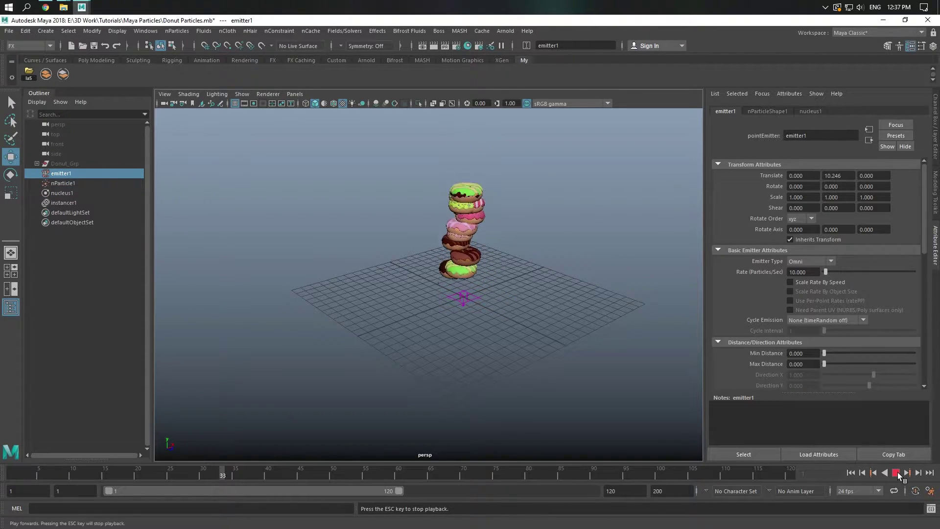
click(896, 473)
Turn on Compute Rotation for nParticle1's particles
alt+drag(558, 330, 619, 330)
scroll(619, 331, down, 3)
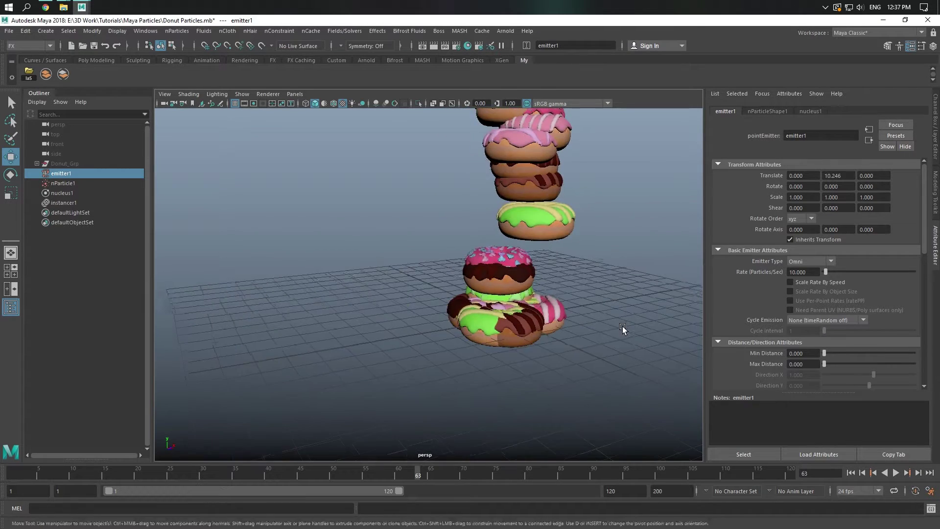
scroll(552, 287, down, 3)
click(79, 184)
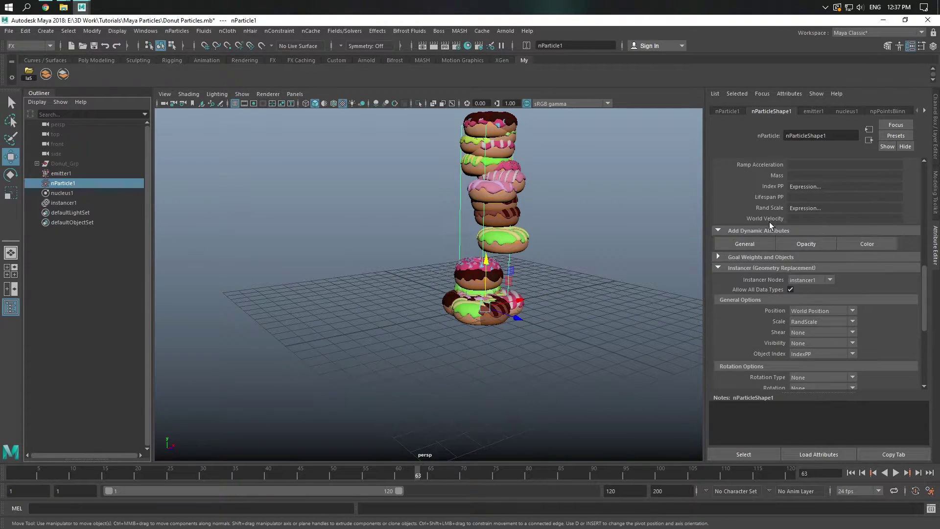
scroll(769, 222, up, 3)
scroll(772, 207, up, 3)
scroll(772, 208, up, 2)
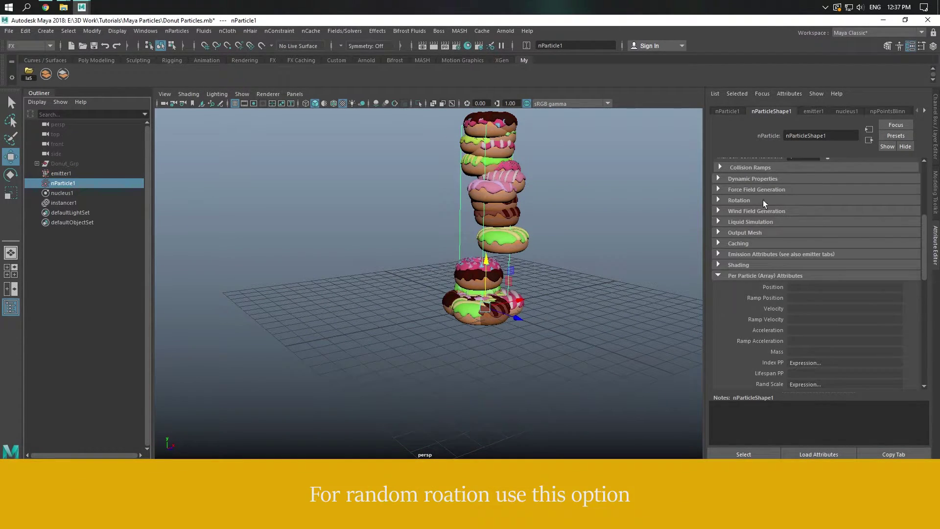
click(755, 199)
click(802, 211)
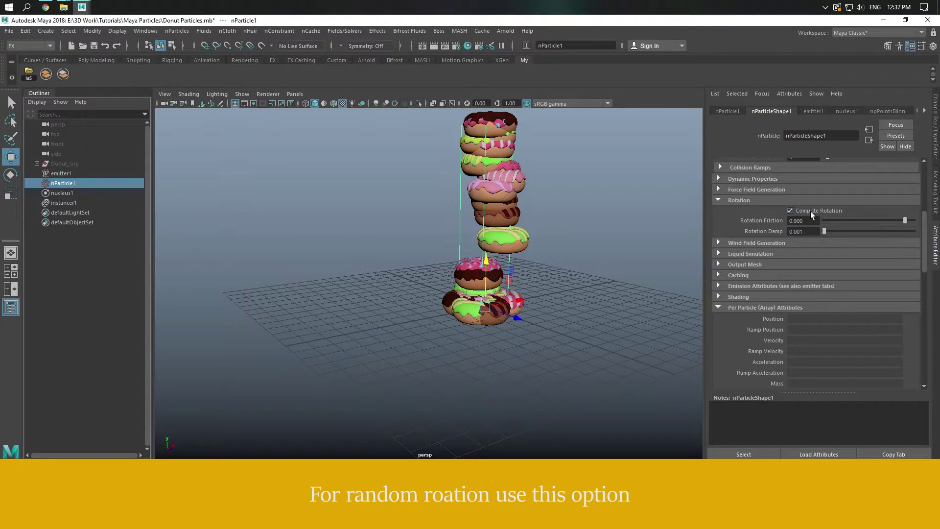
Drive the instancer Rotation with rotationPP and replay to check the donuts spin
scroll(769, 267, down, 2)
scroll(768, 267, down, 3)
scroll(768, 267, down, 3)
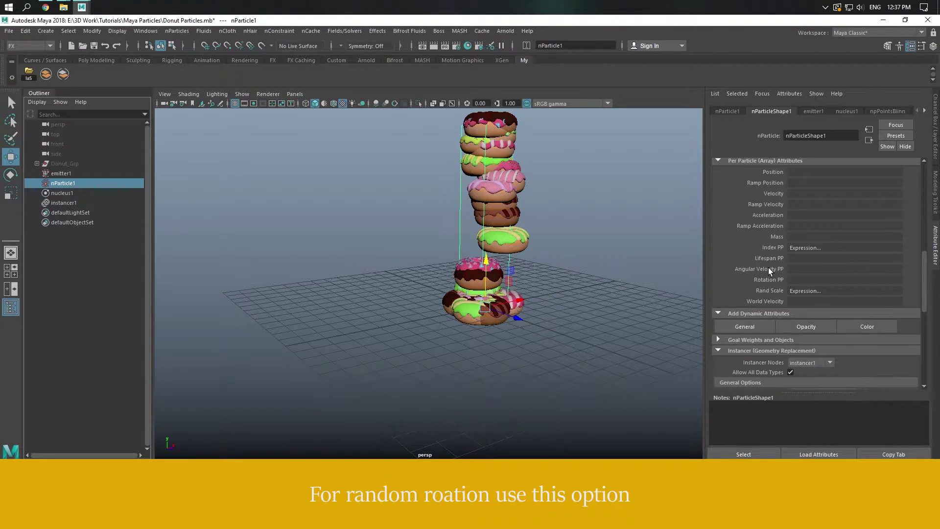
scroll(768, 267, down, 3)
scroll(768, 267, down, 2)
scroll(769, 268, down, 2)
click(799, 294)
scroll(808, 358, down, 3)
scroll(813, 363, down, 1)
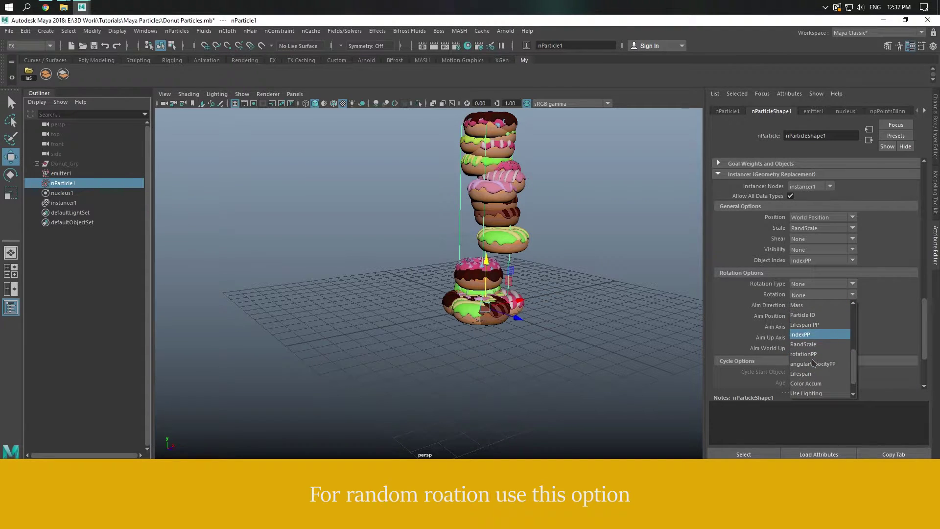
click(814, 357)
click(896, 473)
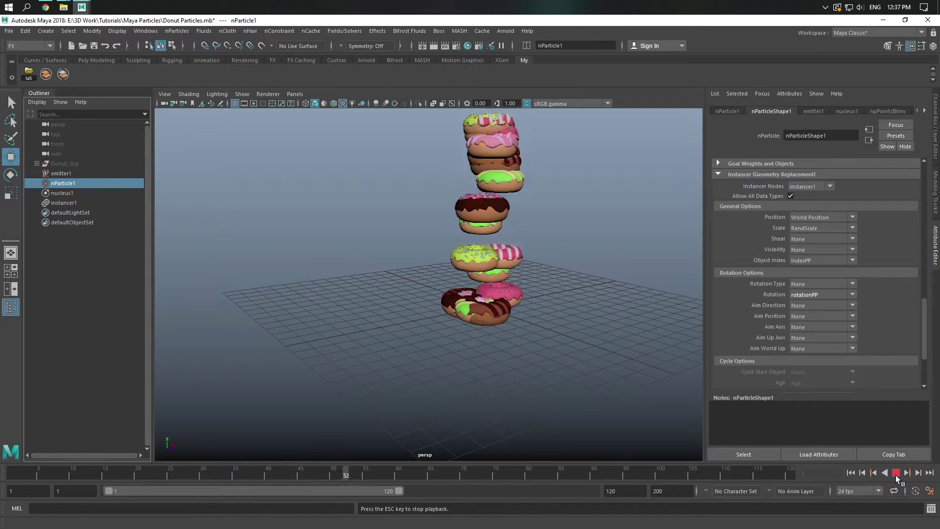
click(895, 475)
scroll(763, 301, up, 5)
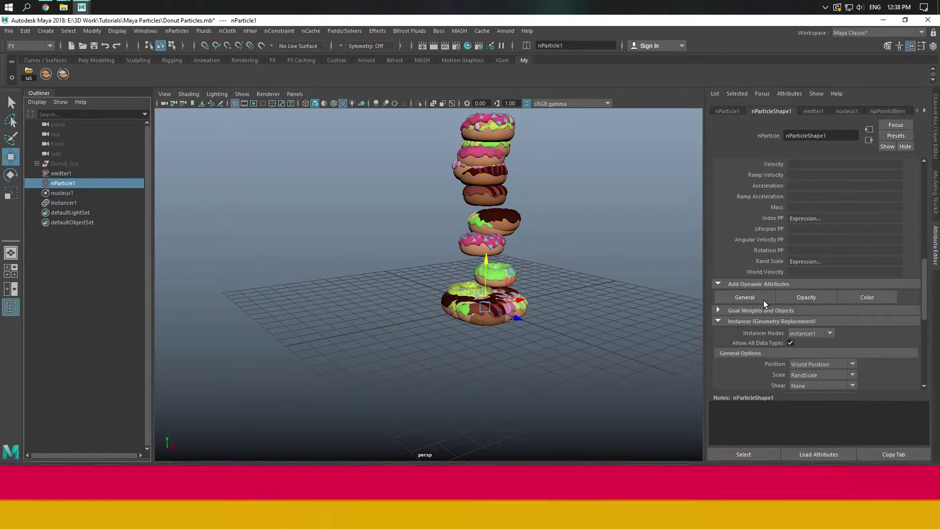
Replay the self-colliding donuts from frame 1 to frame 75, then select emitter1
scroll(761, 301, up, 2)
scroll(761, 301, up, 3)
scroll(762, 301, up, 2)
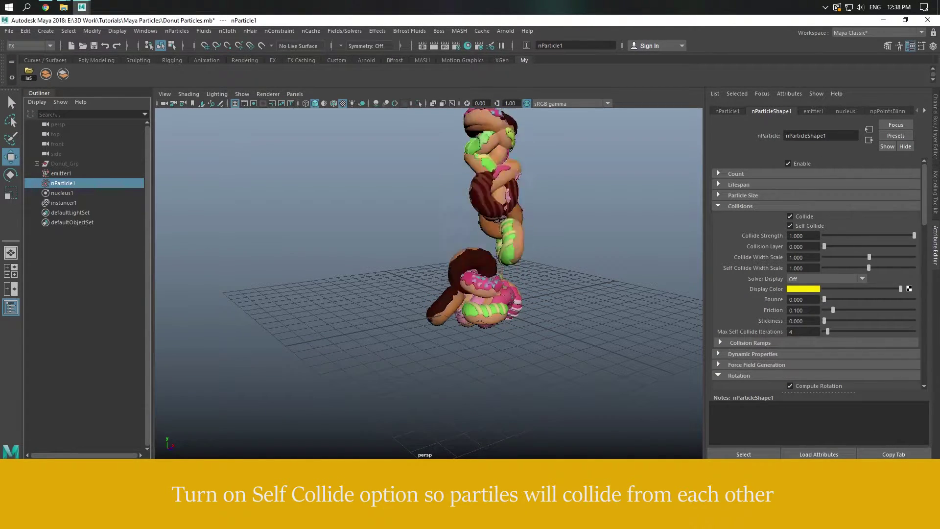
mouse_move(562, 358)
alt+mouse_down()
mouse_move(646, 371)
mouse_move(519, 323)
alt+mouse_up()
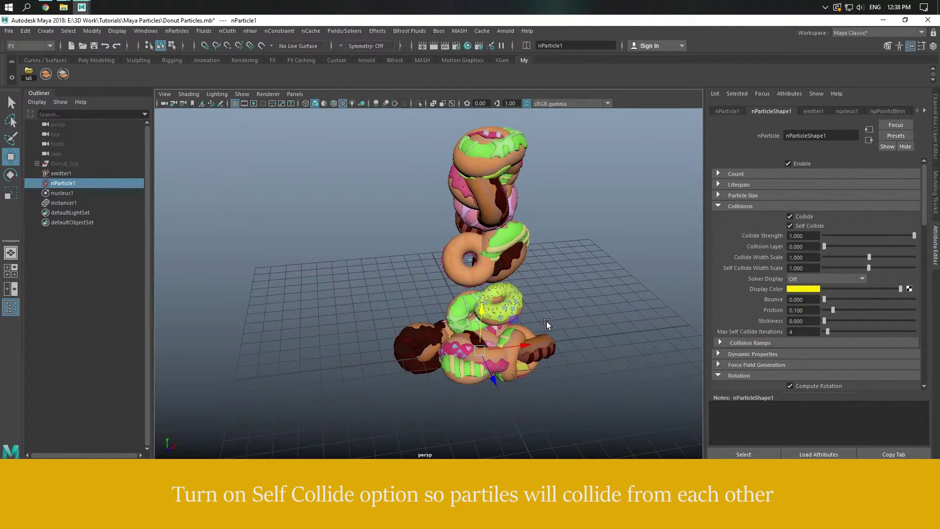
click(851, 472)
click(897, 473)
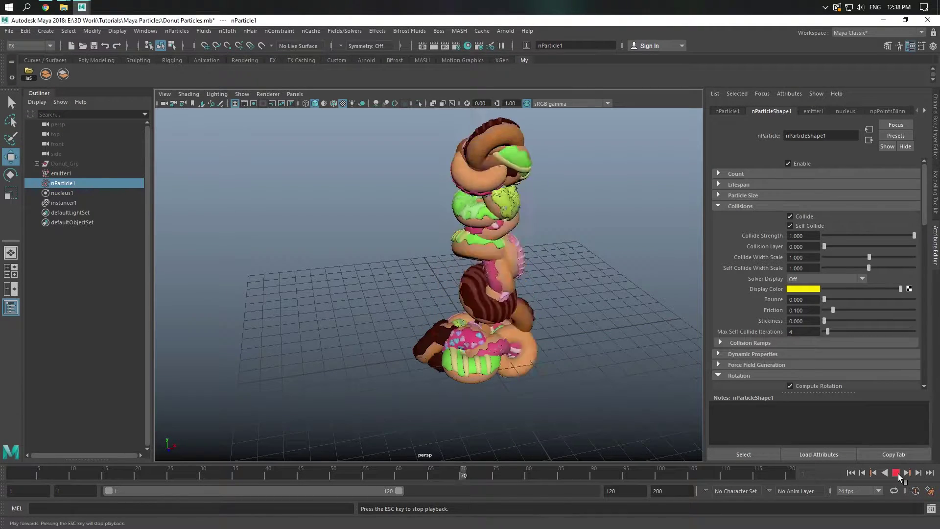
click(898, 473)
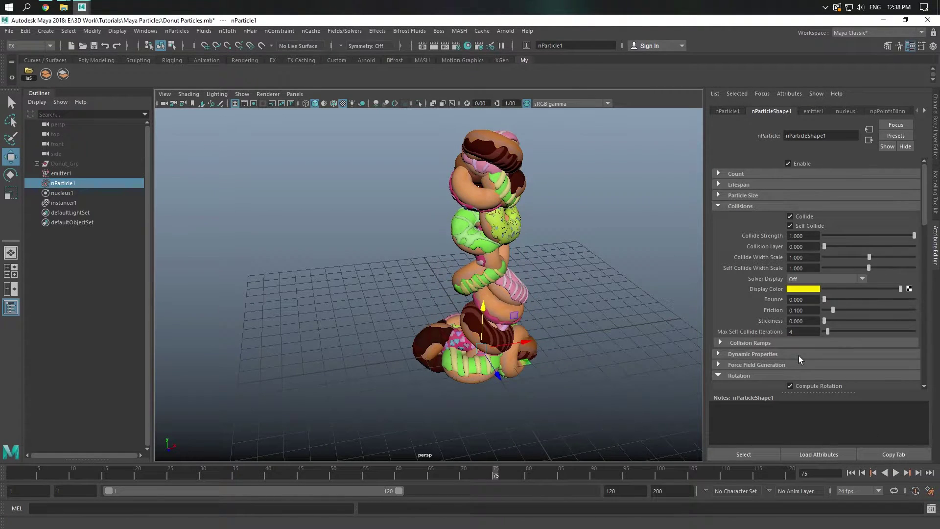
click(73, 174)
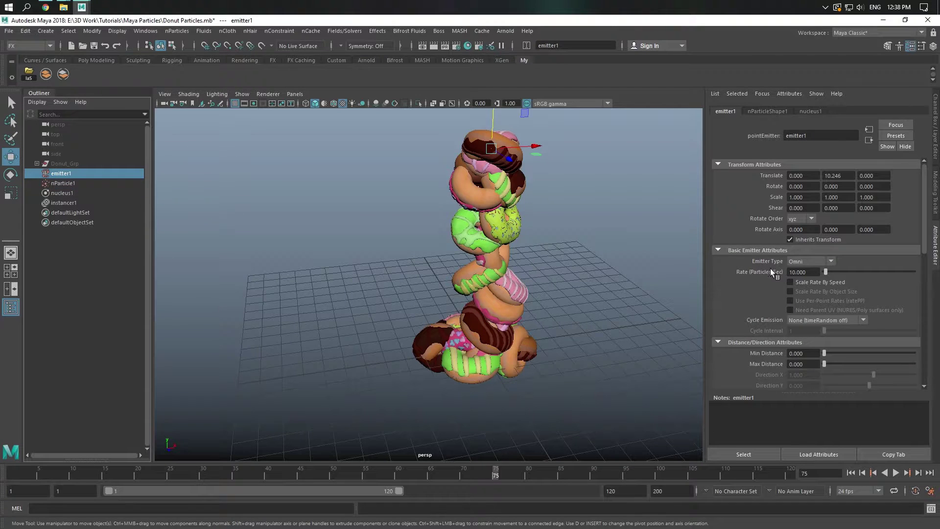
Set nParticle1's collision Friction to 0.5 and Bounce to 1
click(98, 184)
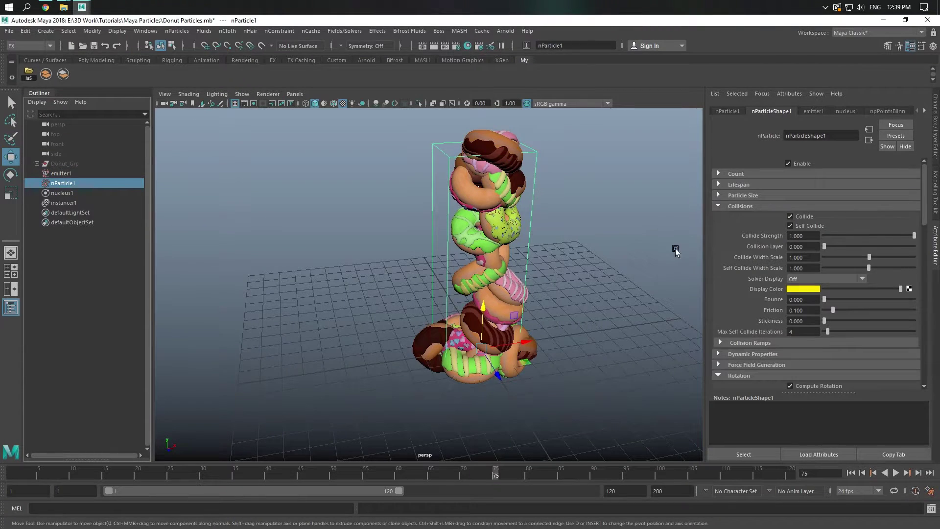
click(807, 312)
text(0.5)
key(Return)
click(814, 300)
text(1)
key(Return)
Replay the simulation from the start to frame 88
click(850, 473)
click(896, 473)
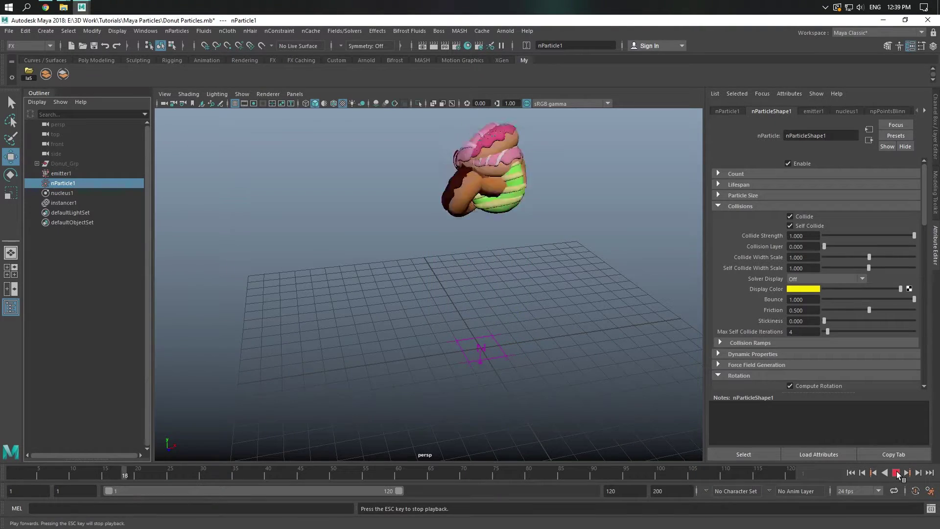
click(896, 472)
scroll(526, 376, up, 2)
scroll(527, 376, up, 4)
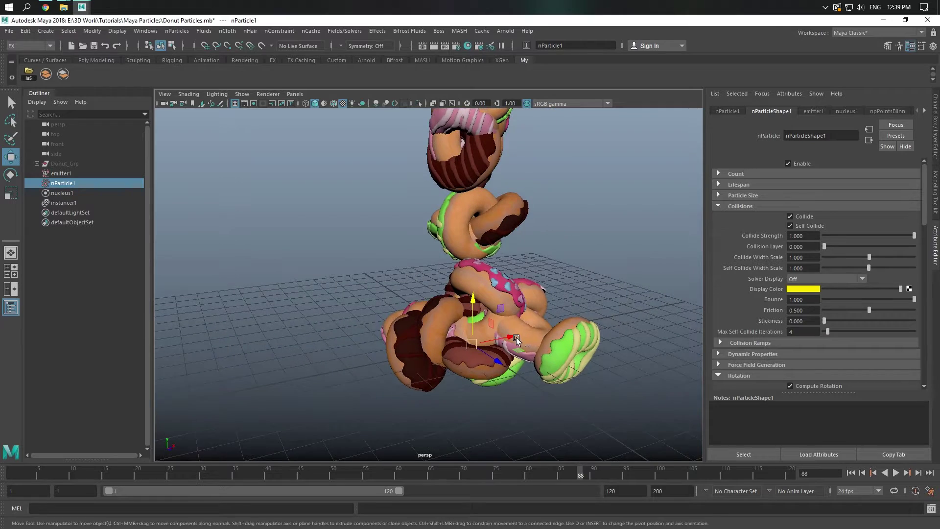
scroll(771, 277, down, 1)
Set Solver Display to Self Collision Thickness and expand the Particle Size settings
click(803, 250)
click(816, 279)
mouse_move(590, 283)
alt+mouse_down()
mouse_move(567, 277)
mouse_move(563, 303)
alt+mouse_up()
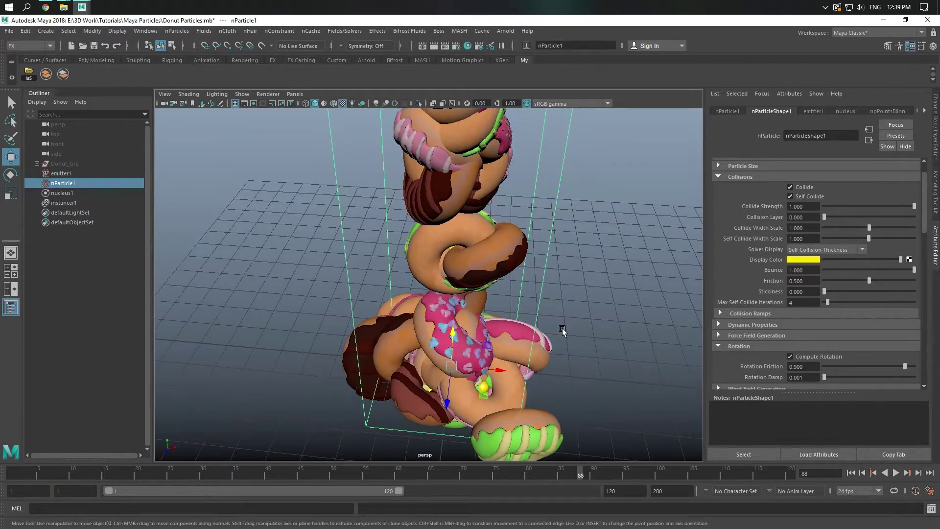
scroll(561, 318, up, 3)
scroll(557, 332, up, 2)
scroll(557, 332, down, 5)
alt+drag(557, 331, 472, 314)
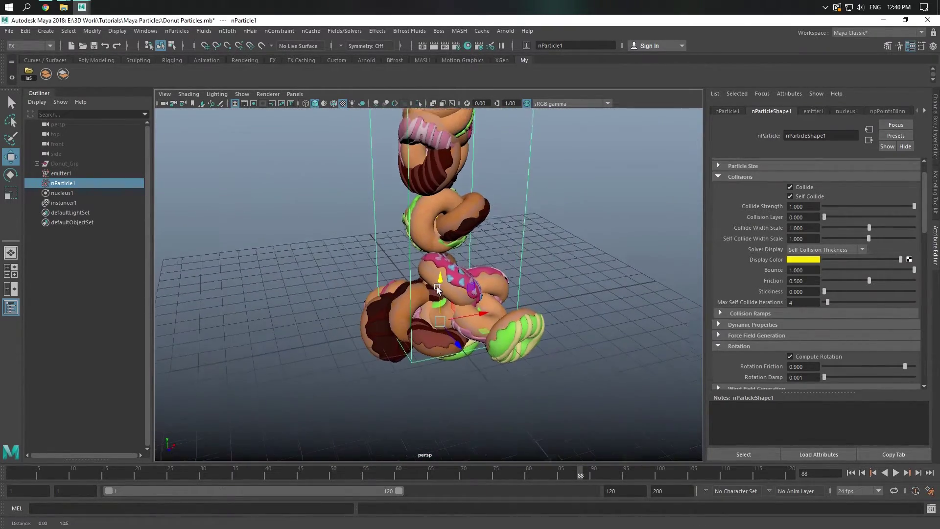
click(742, 166)
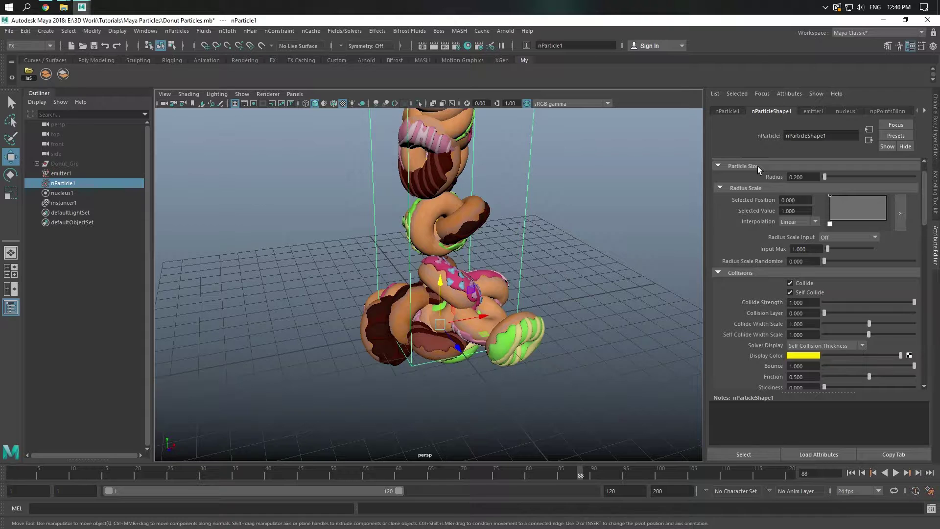
Set Collide Width Scale to 3 and replay the simulation from the start
mouse_move(612, 230)
alt+mouse_down()
mouse_move(562, 245)
mouse_move(580, 240)
alt+mouse_up()
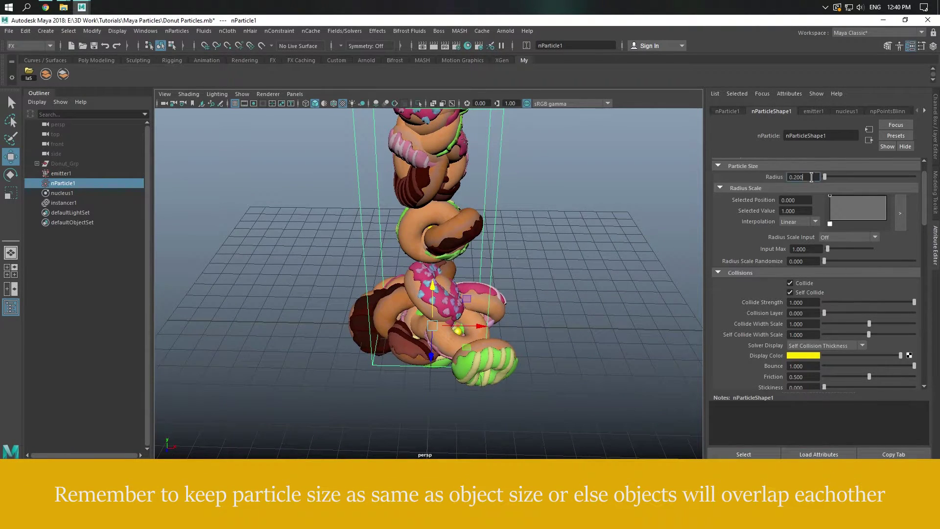
key(Return)
scroll(760, 228, down, 3)
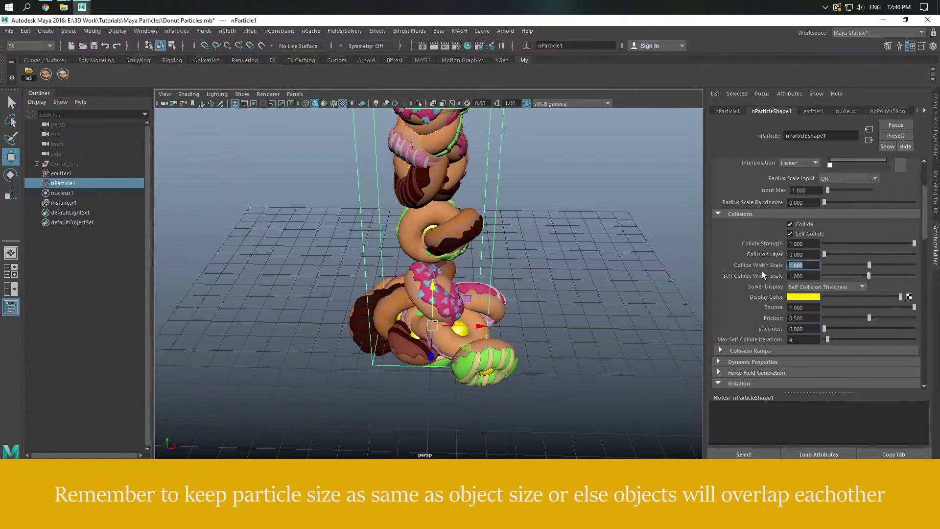
text(3)
key(Return)
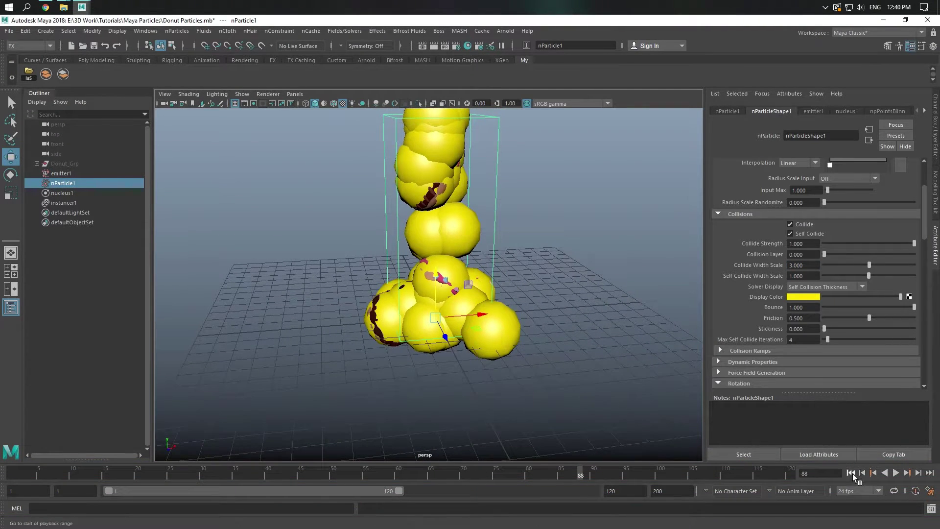
click(851, 473)
click(895, 473)
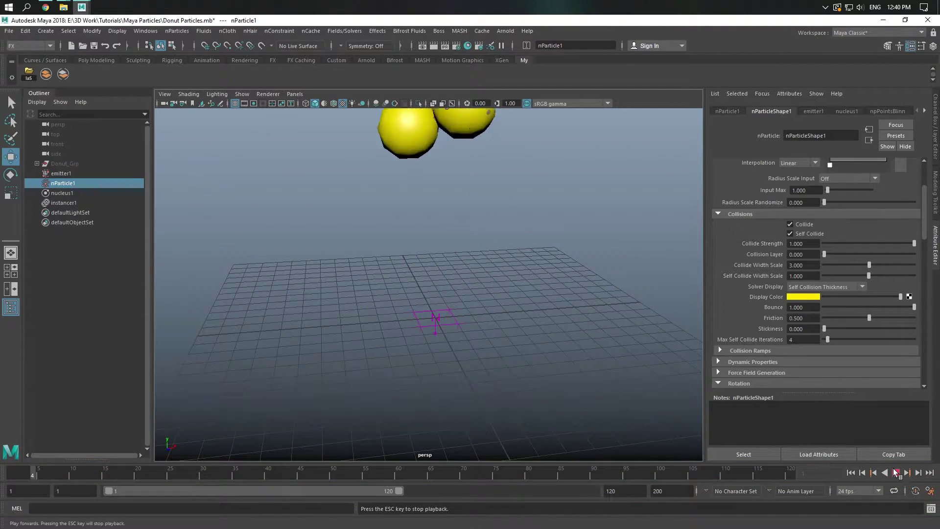
Turn Solver Display off and replay the donuts from frame 1
click(833, 289)
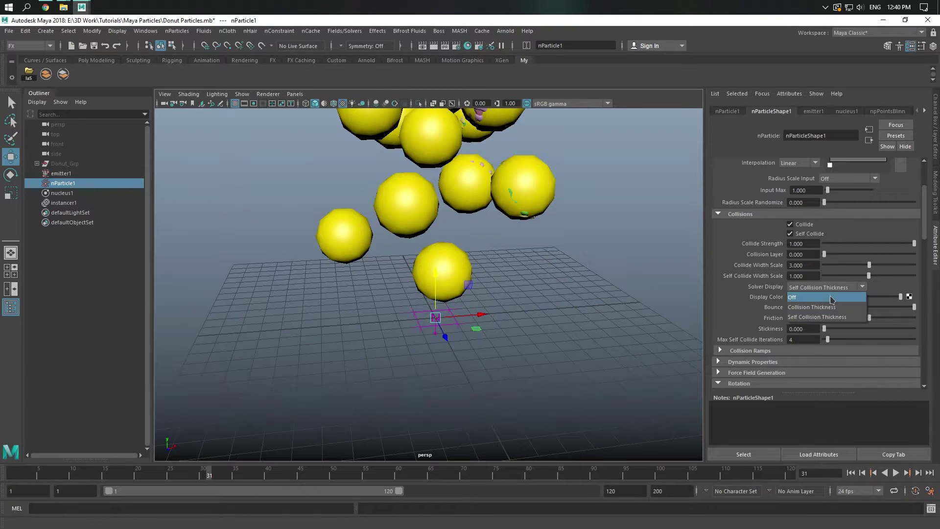
scroll(508, 314, down, 2)
scroll(508, 313, down, 2)
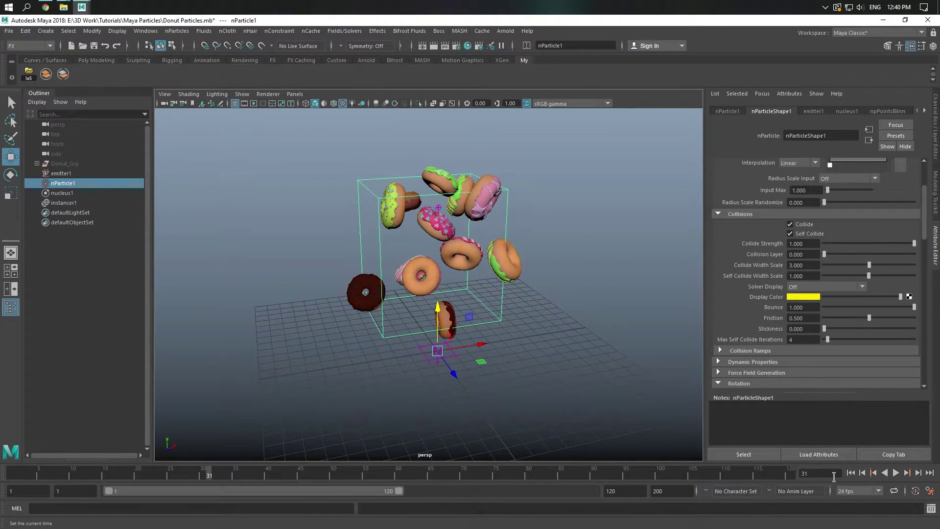
click(851, 473)
click(895, 472)
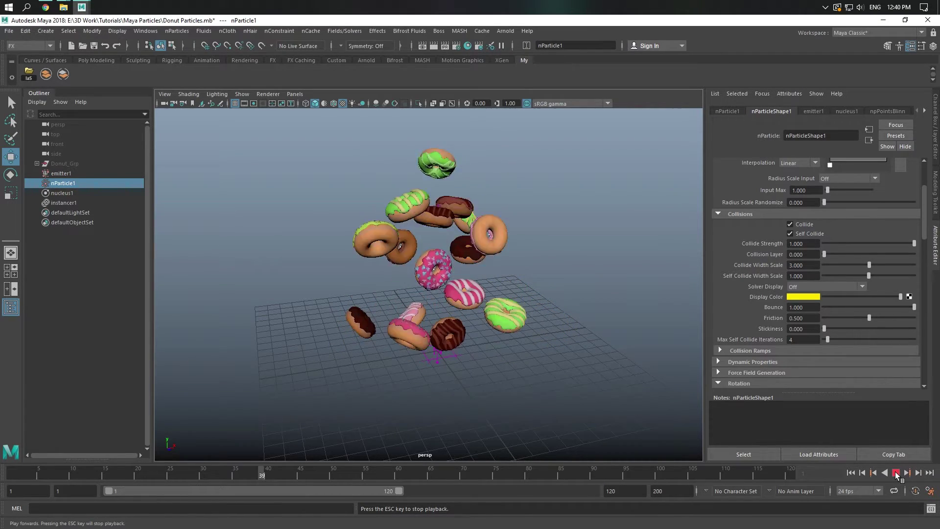
Set the playback end to 500 and replay the simulation to frame 123
click(895, 472)
text(500)
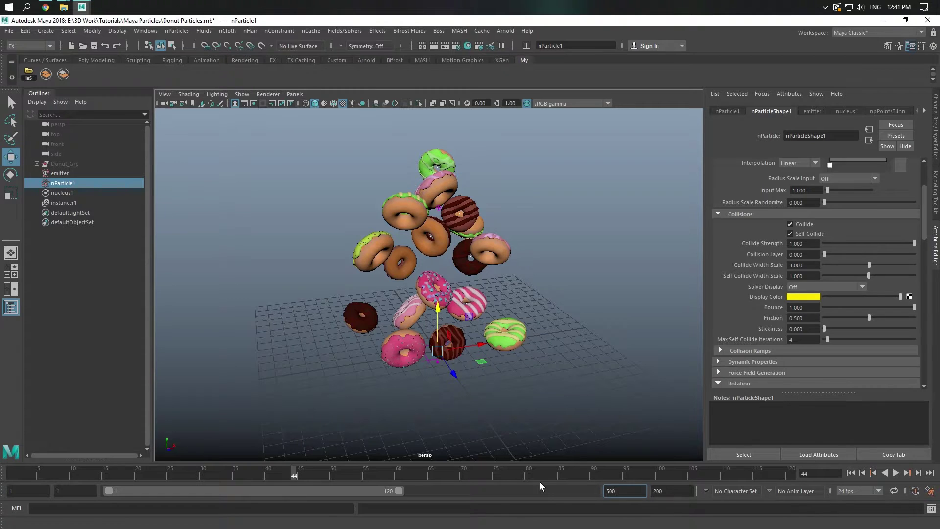
key(Return)
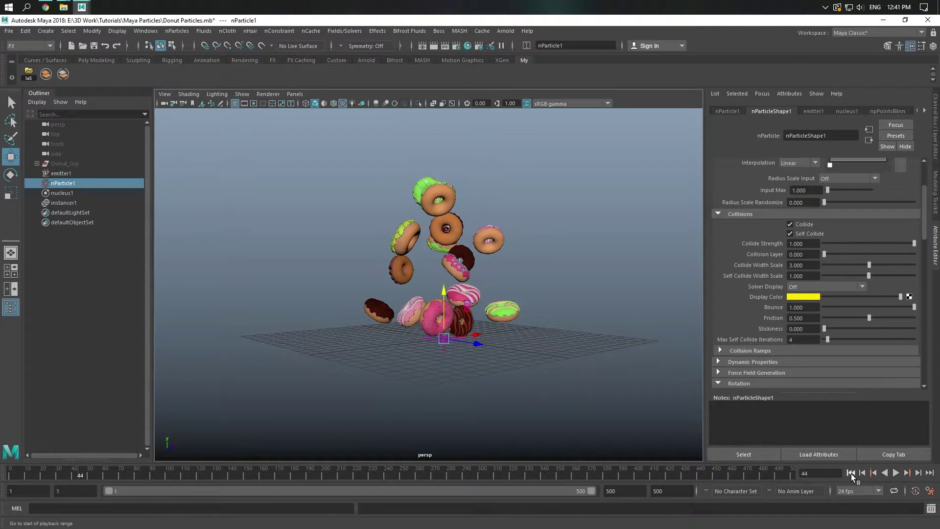
click(851, 473)
click(895, 473)
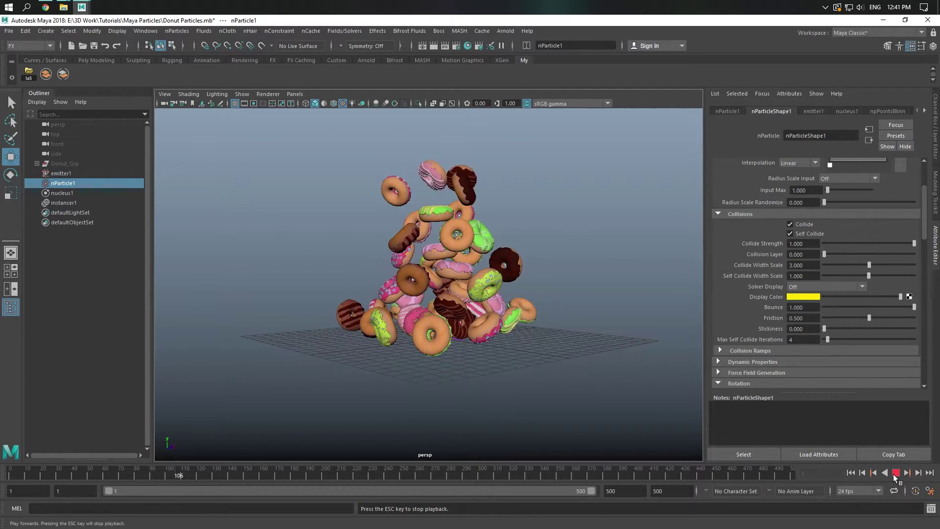
click(895, 473)
mouse_move(479, 318)
alt+mouse_down()
mouse_move(509, 327)
mouse_move(383, 317)
alt+mouse_up()
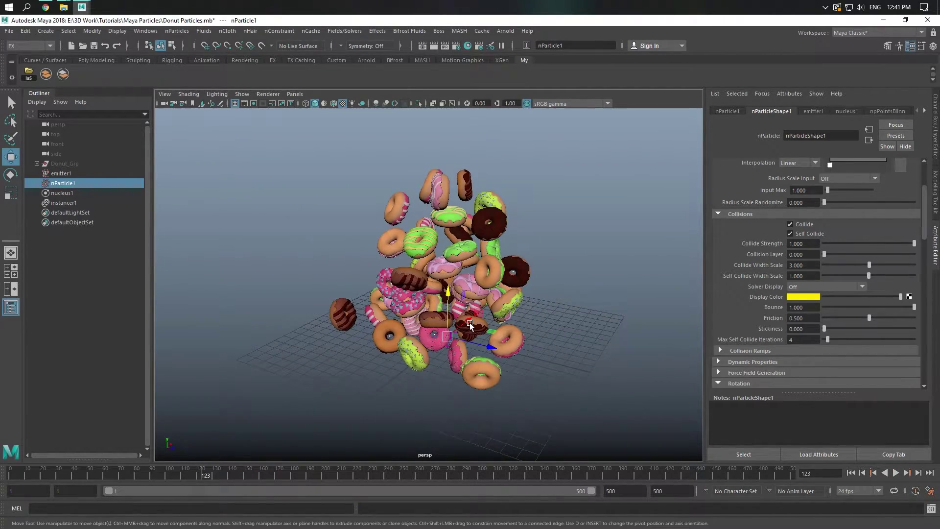
click(88, 61)
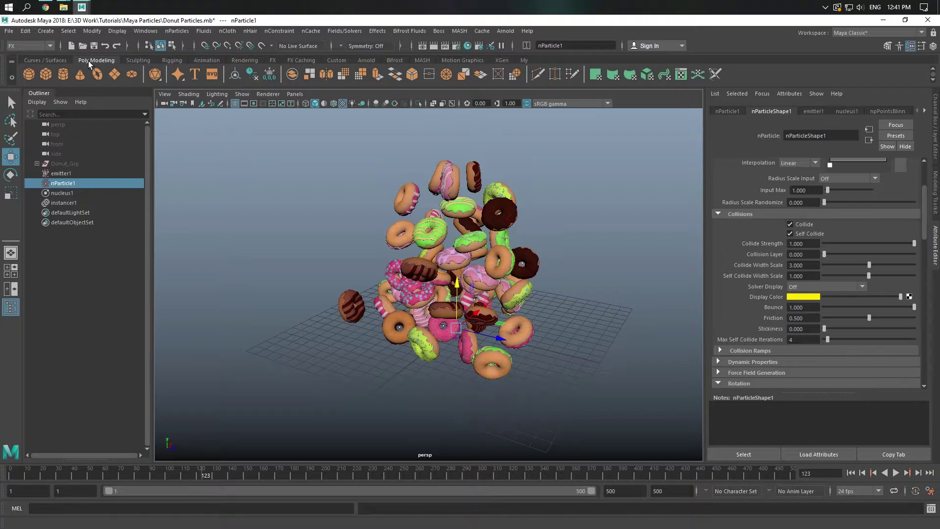
Create a polygon plane and scale it up to a large ground
alt+right_drag(390, 195, 336, 189)
click(114, 74)
key(r)
mouse_move(453, 319)
mouse_down()
mouse_move(693, 316)
mouse_move(531, 308)
mouse_up()
alt+right_drag(531, 308, 425, 304)
mouse_move(498, 309)
alt+mouse_down()
mouse_move(504, 299)
mouse_move(414, 289)
mouse_move(482, 289)
alt+mouse_up()
Move the plane under the donut pile and make it an nCloth passive collider
key(e)
key(w)
drag(512, 210, 537, 198)
mouse_move(537, 210)
middle_down()
mouse_move(168, 351)
mouse_move(178, 357)
middle_up()
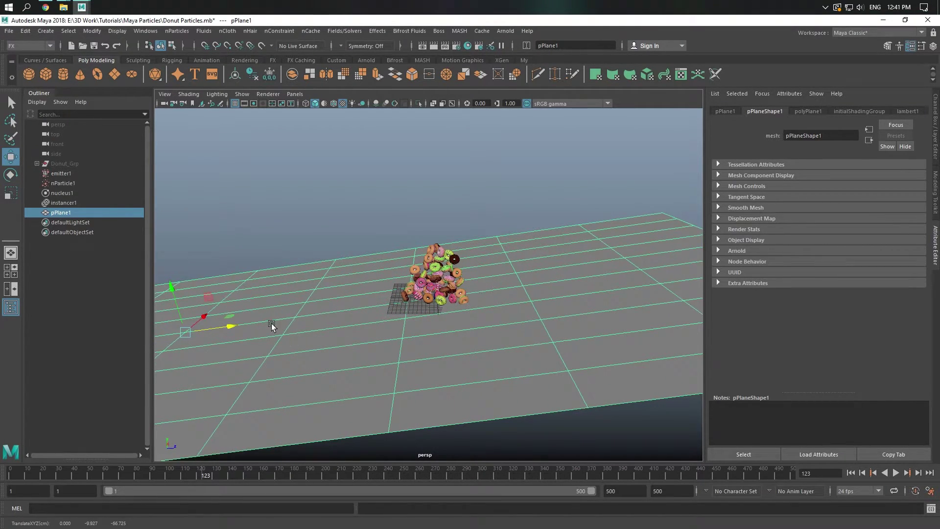
click(483, 231)
click(259, 264)
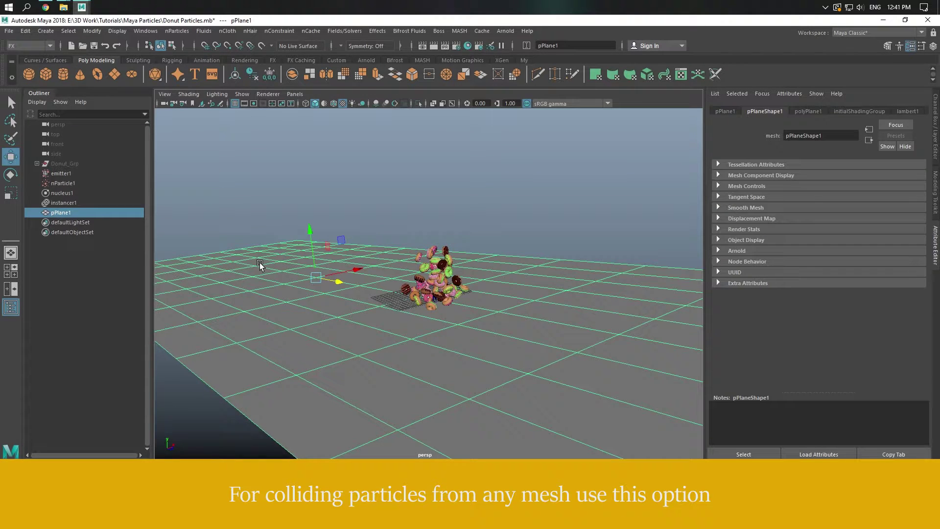
click(229, 32)
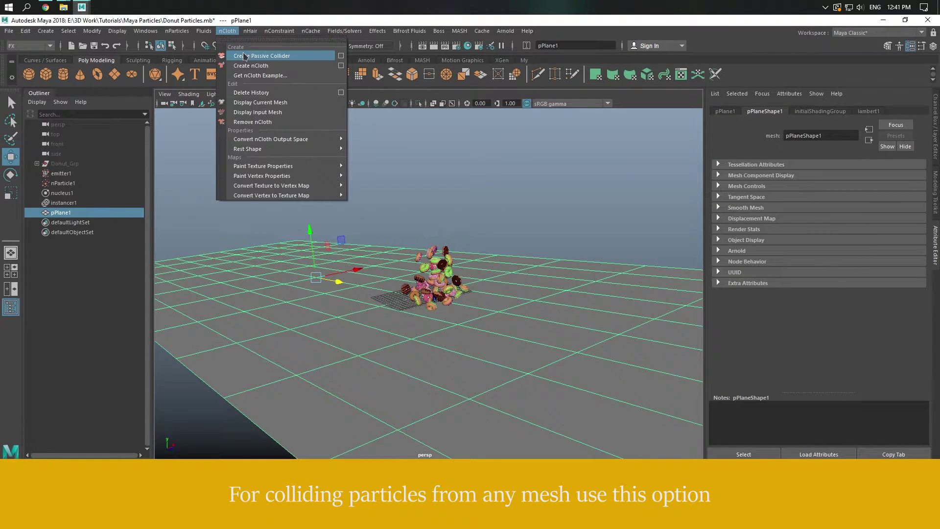
click(267, 57)
click(500, 196)
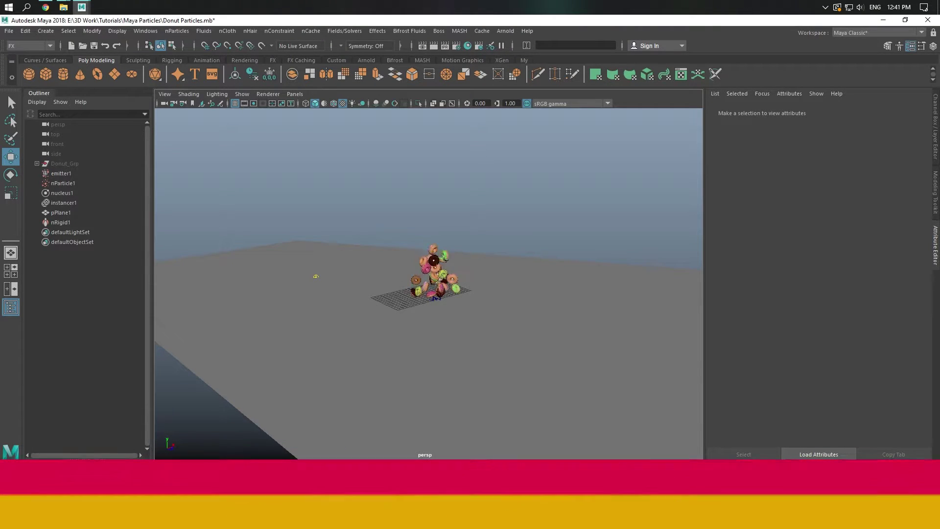
Set the ground plane collider's Bounce to 0.7
click(425, 266)
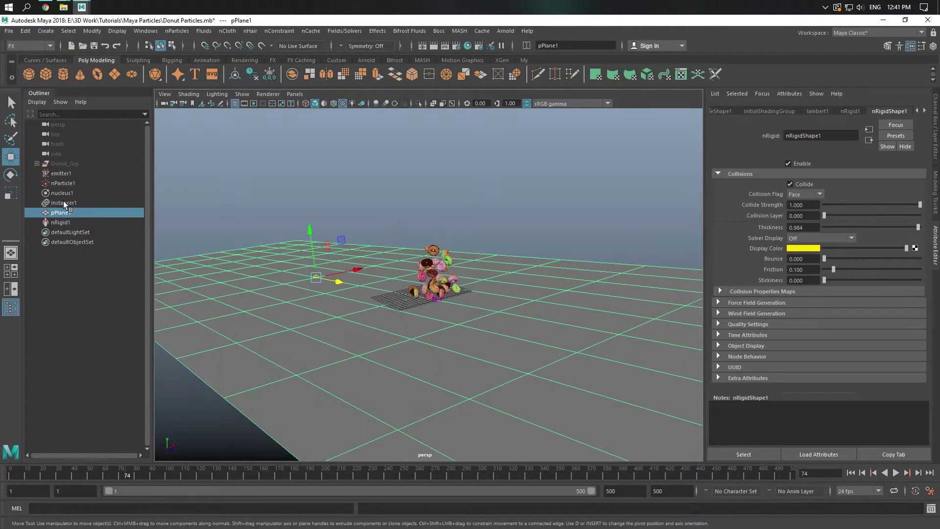
click(58, 183)
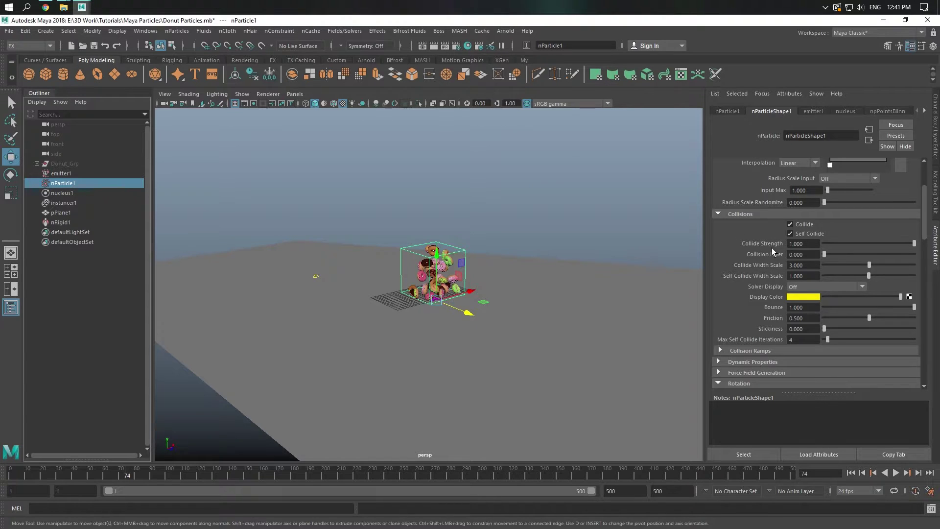
scroll(771, 248, up, 3)
scroll(771, 248, up, 2)
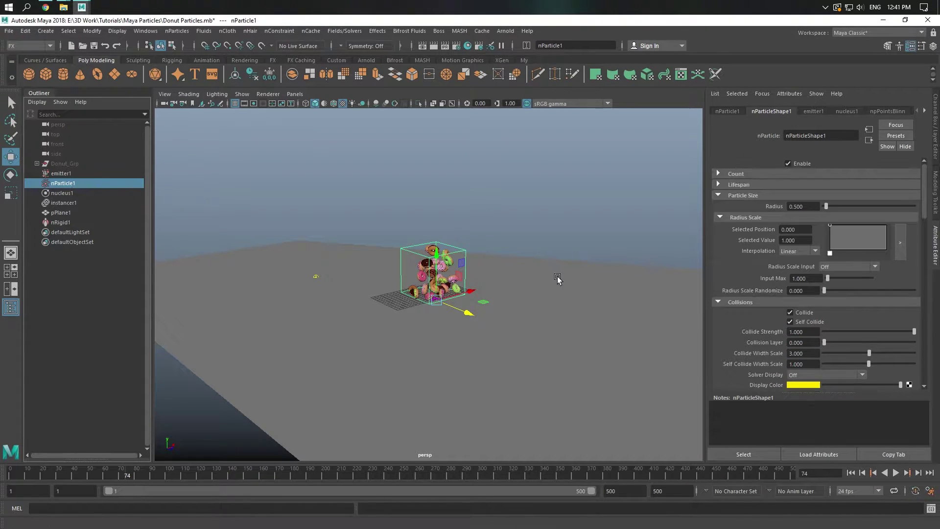
click(557, 275)
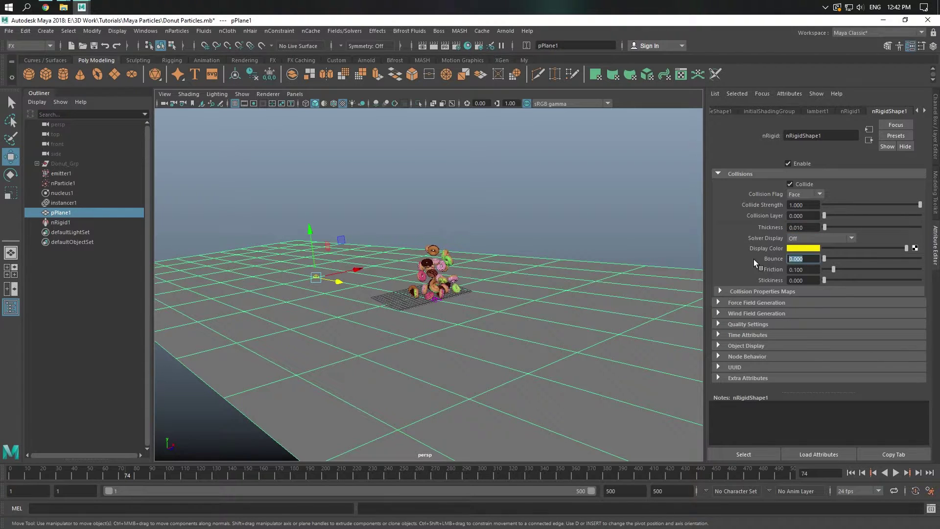
text(0.7)
key(Return)
click(692, 263)
Replay the simulation so donuts land on the plane, advancing to frame 181
click(851, 473)
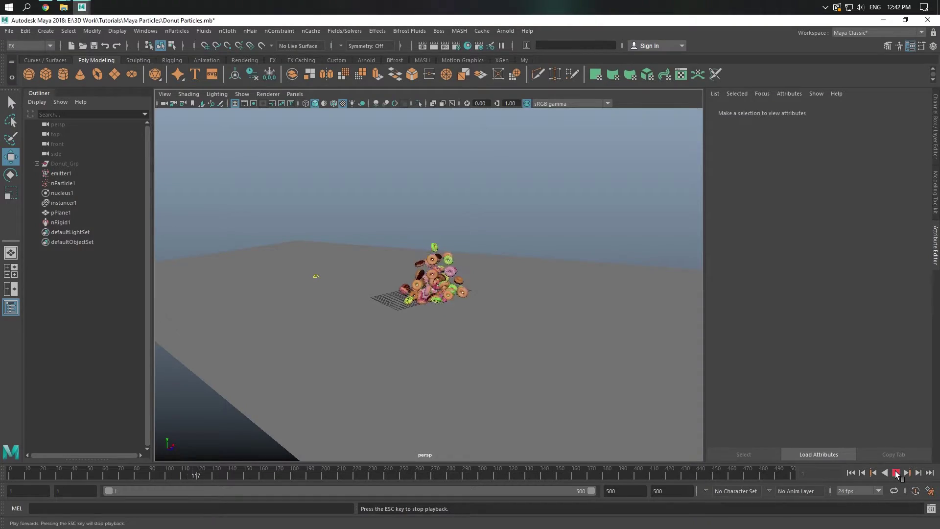
click(896, 472)
mouse_move(392, 281)
alt+right_down()
mouse_move(713, 303)
mouse_move(425, 295)
alt+right_up()
mouse_move(425, 294)
alt+mouse_down()
mouse_move(521, 298)
mouse_move(501, 271)
alt+mouse_up()
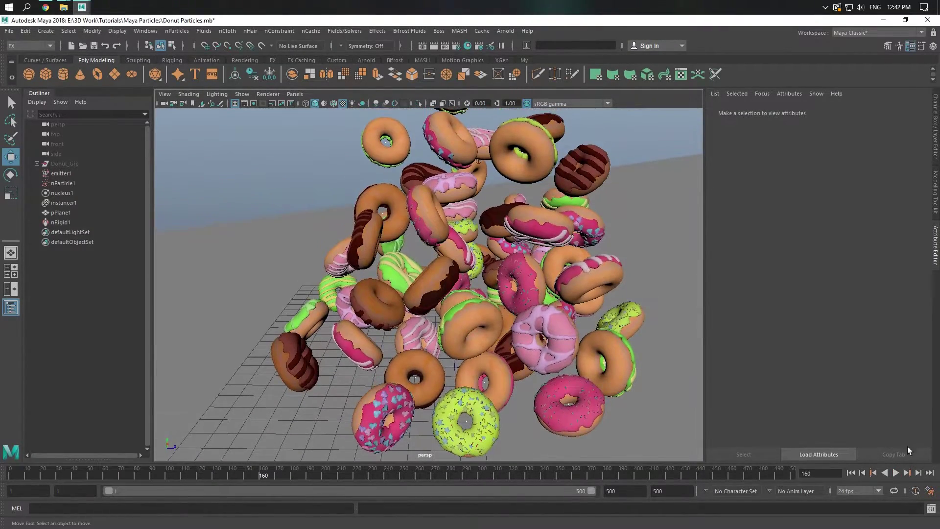
scroll(590, 349, down, 3)
scroll(590, 349, down, 2)
click(896, 473)
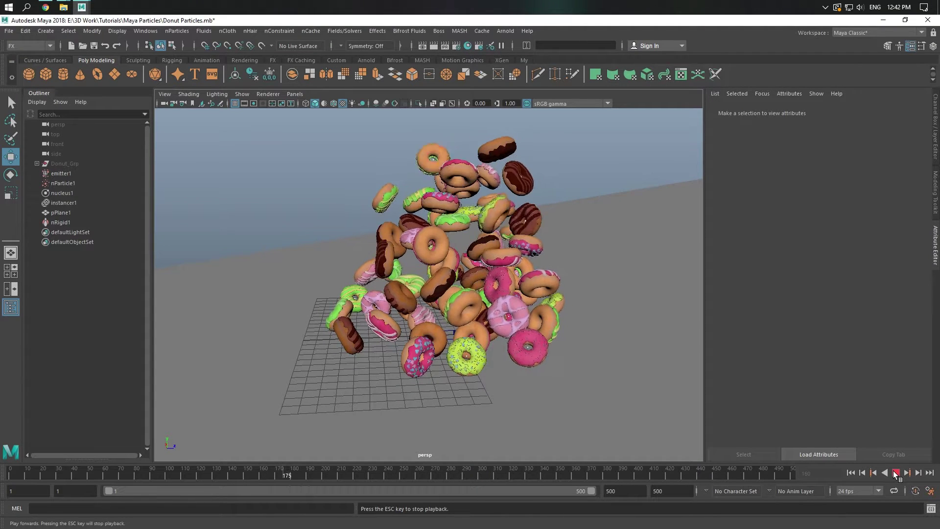
click(79, 183)
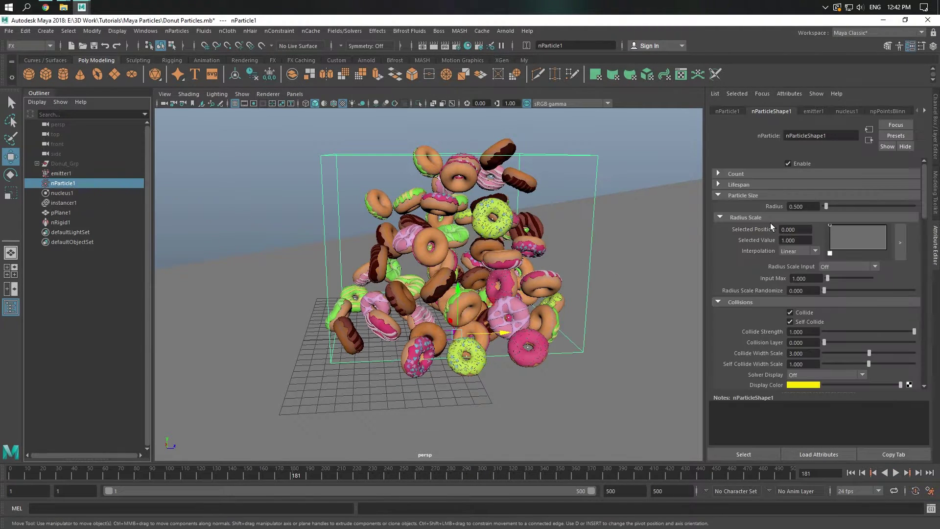
Set Collide Width Scale to 2.4 and show the Self Collision Thickness spheres
scroll(783, 281, down, 5)
scroll(773, 282, up, 2)
click(806, 324)
text(2.4)
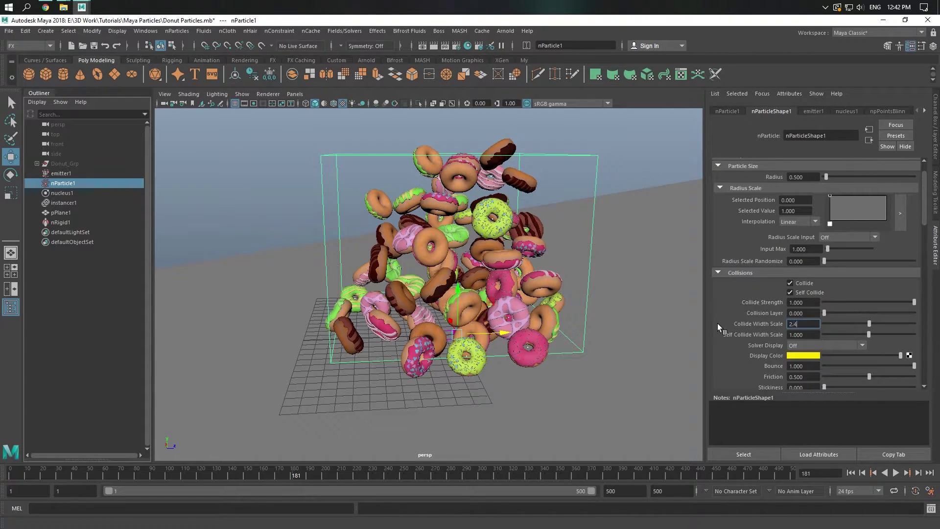
key(Return)
click(823, 346)
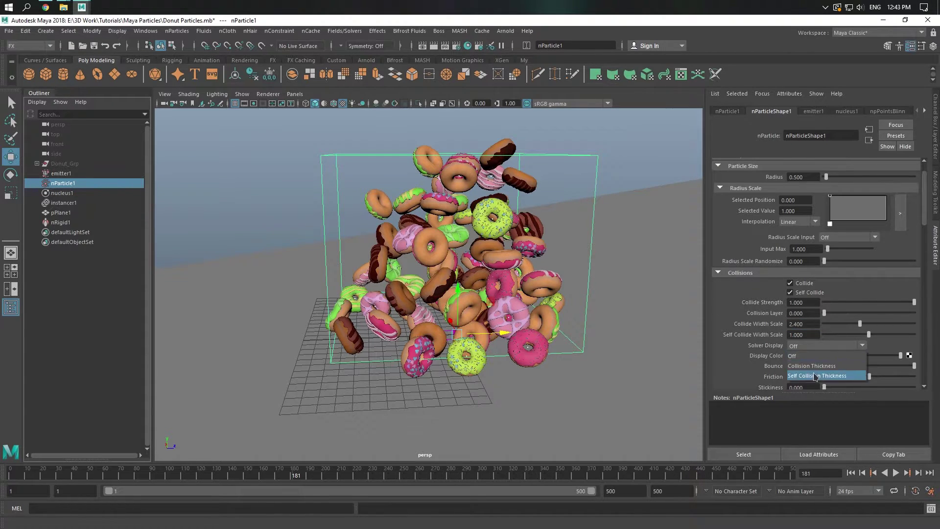
click(814, 374)
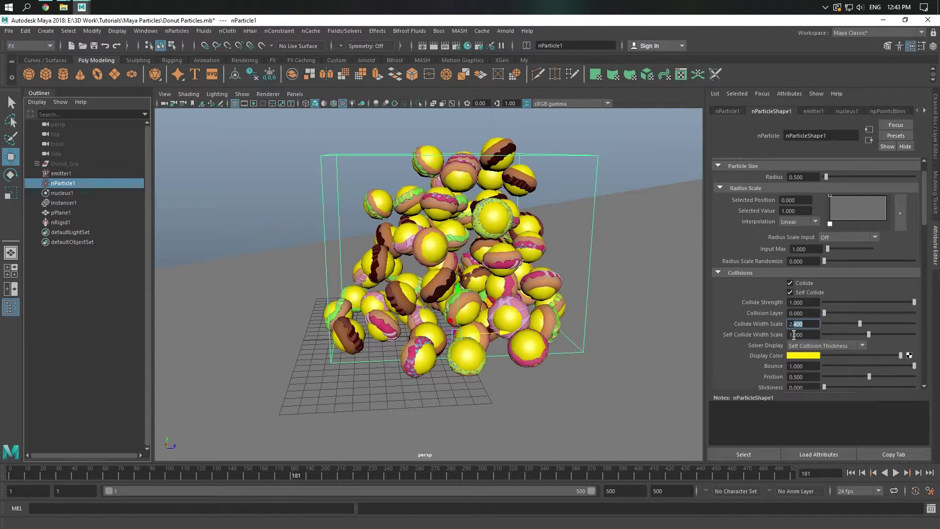
click(809, 321)
text(2.7)
Change Collide Width Scale to 2.7, hide the spheres, and replay to frame 201
key(Return)
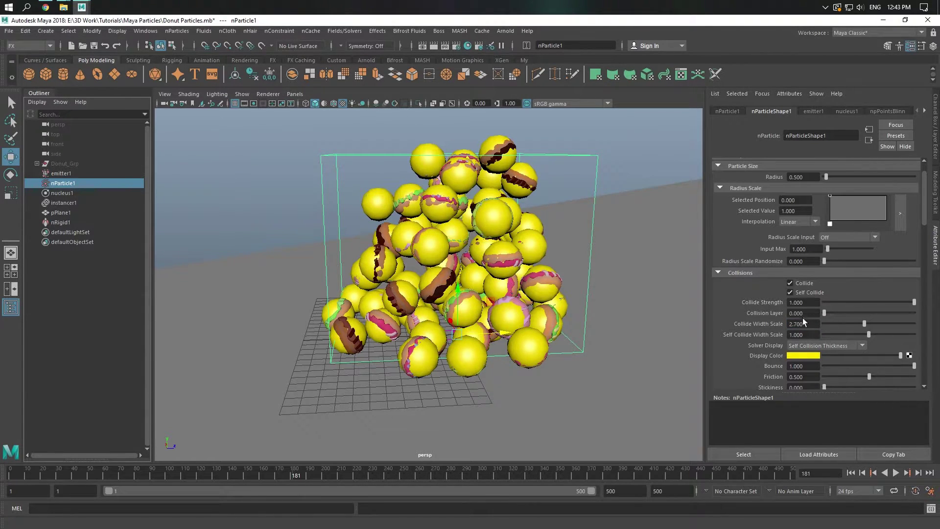
click(812, 355)
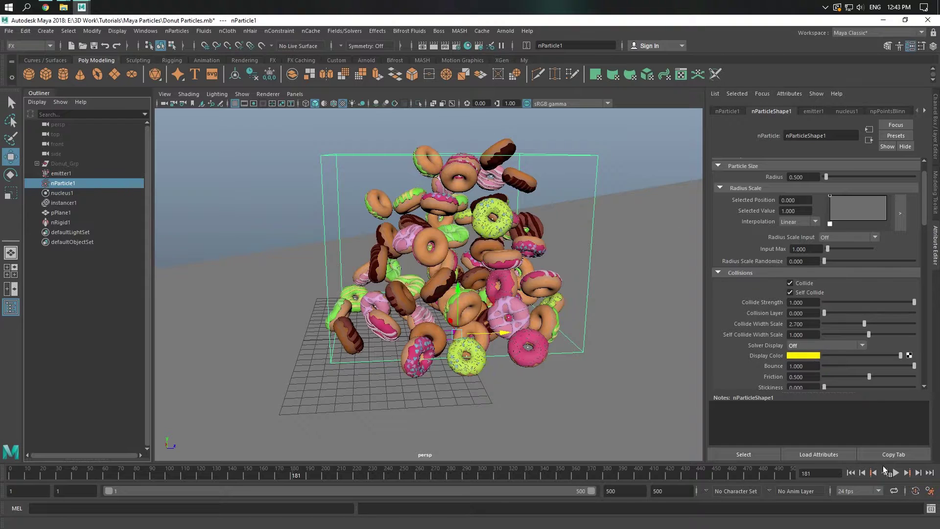
click(850, 472)
click(896, 473)
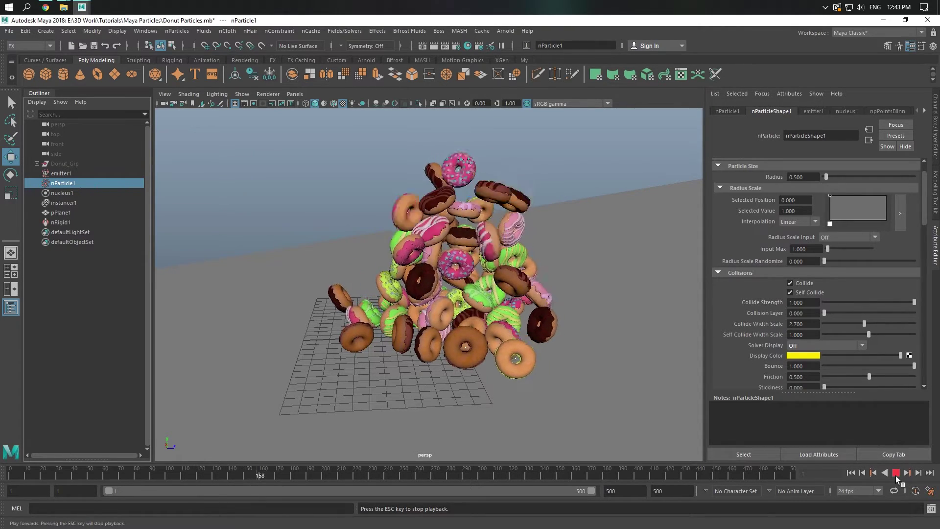
click(895, 473)
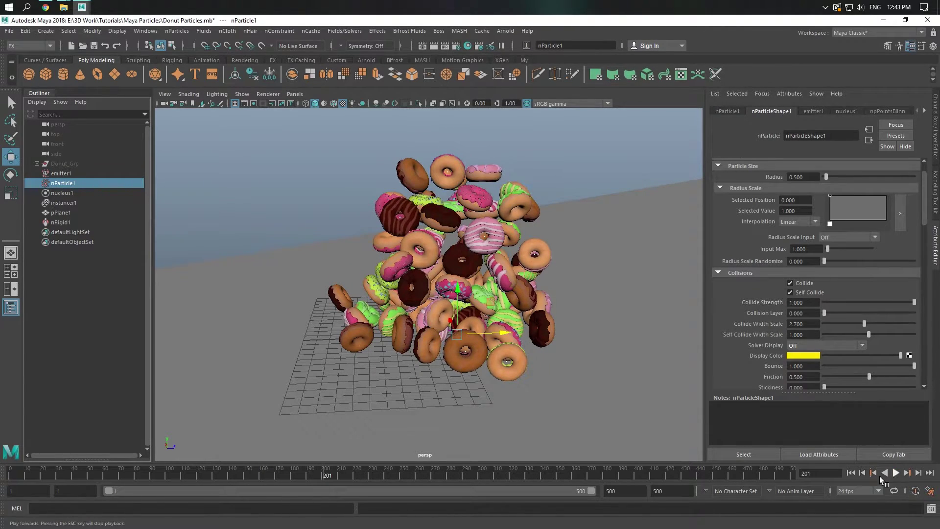
click(61, 222)
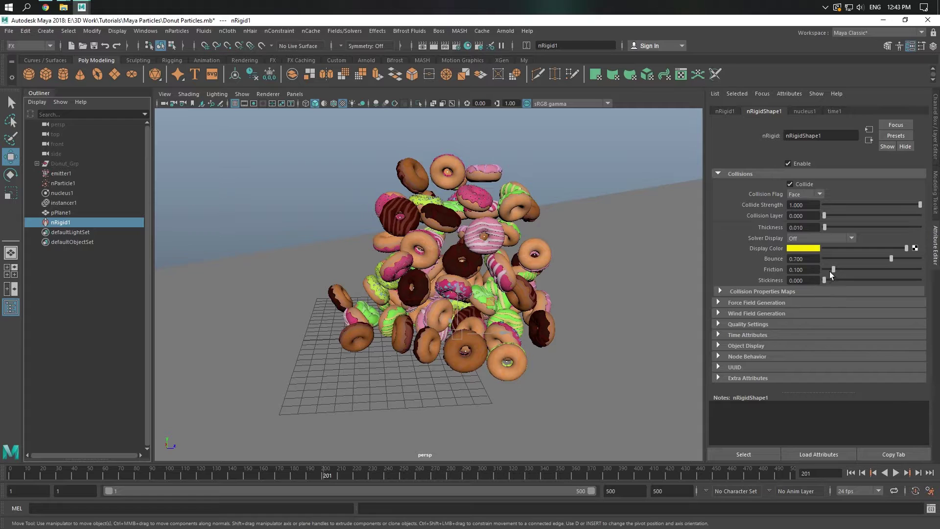
Set nParticle1's collision Friction to 0.050
mouse_move(666, 430)
alt+mouse_down()
mouse_move(557, 378)
mouse_move(593, 386)
alt+mouse_up()
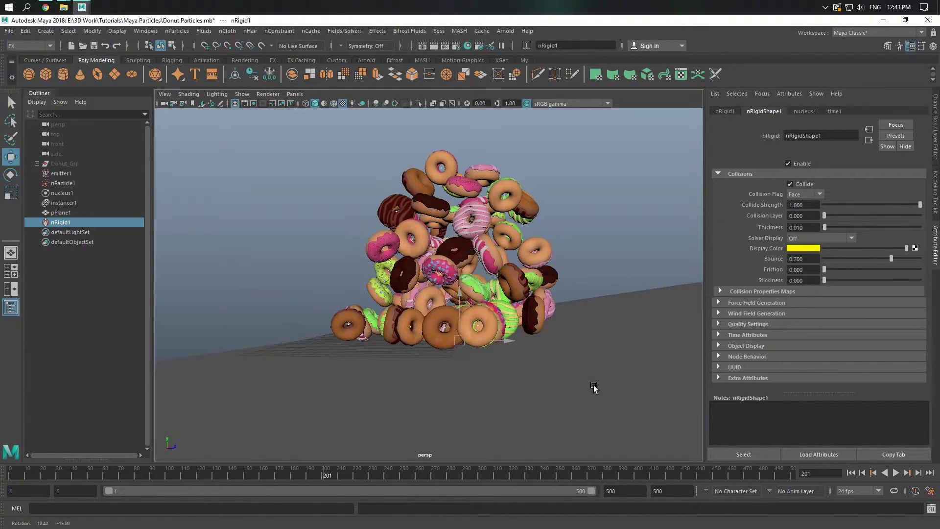
click(895, 473)
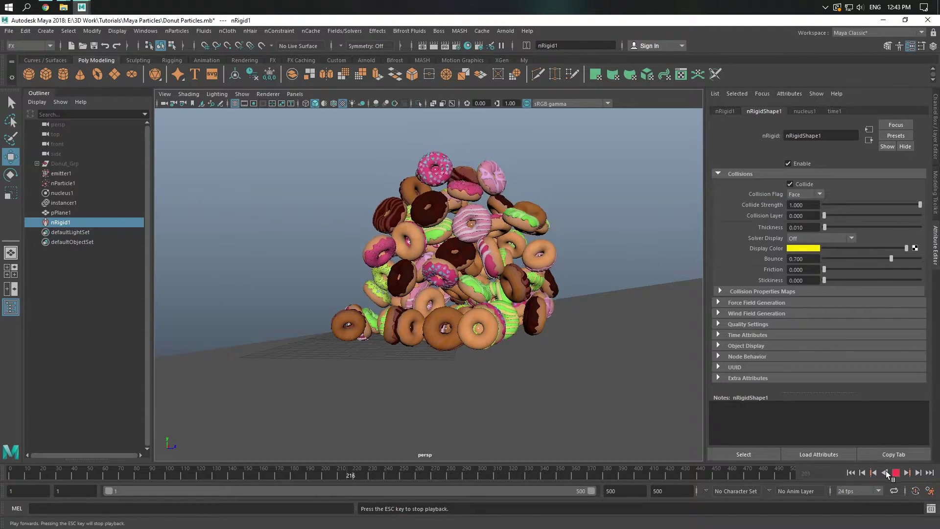
click(895, 473)
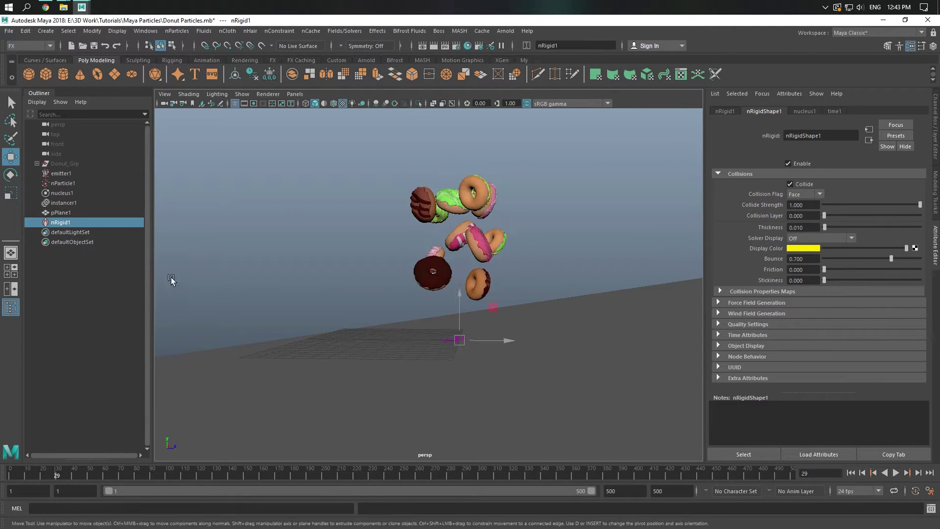
click(94, 183)
scroll(753, 259, down, 1)
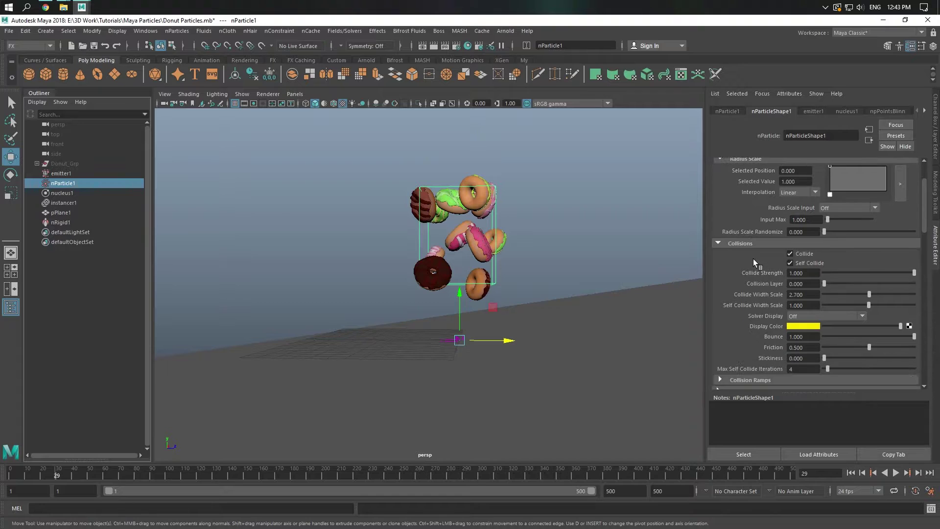
scroll(754, 259, down, 1)
click(804, 319)
text(0.050)
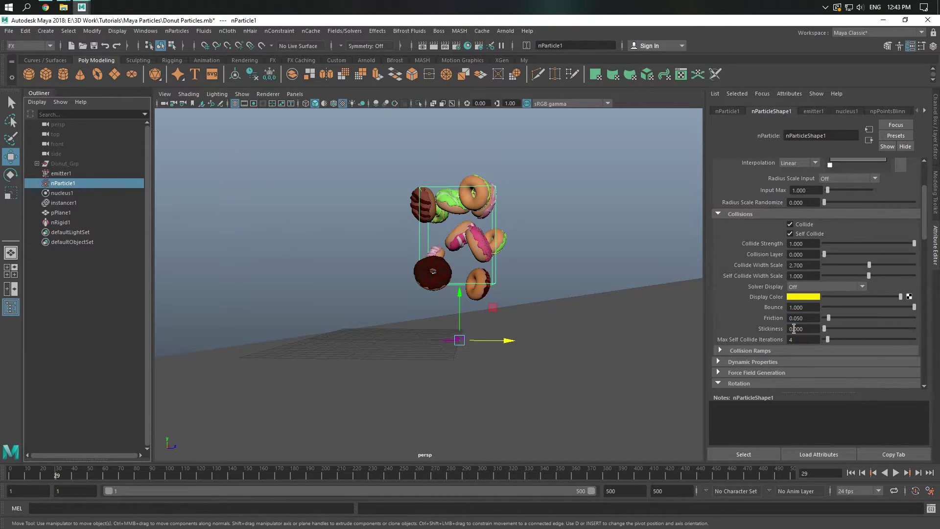
Replay the low-friction simulation to frame 377 and inspect the scattered donuts
click(896, 473)
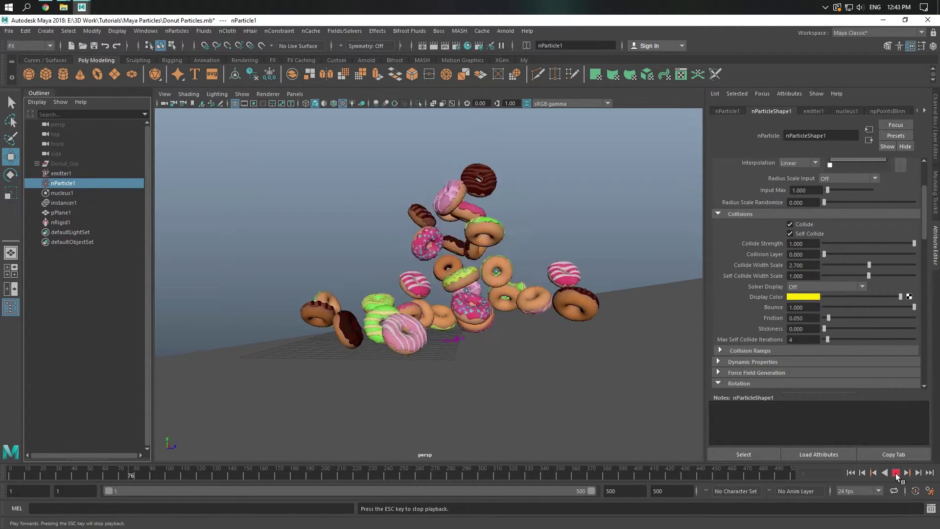
scroll(636, 336, down, 5)
mouse_move(637, 336)
alt+mouse_down()
mouse_move(577, 286)
mouse_move(525, 297)
mouse_move(494, 289)
alt+mouse_up()
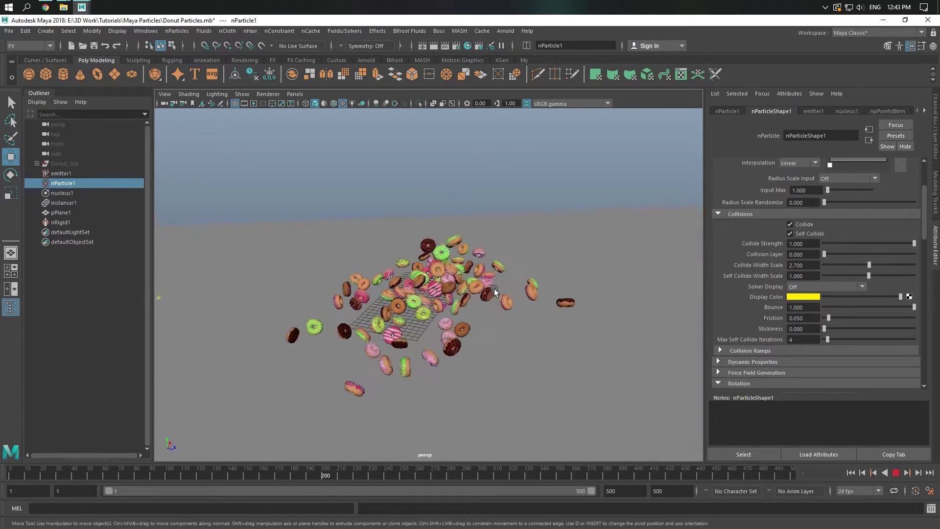
click(896, 473)
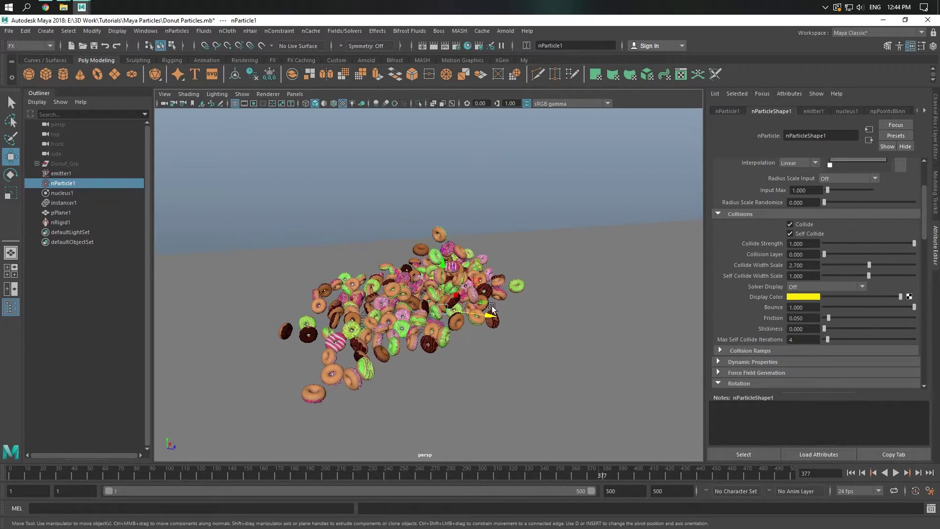
scroll(534, 312, up, 3)
alt+drag(535, 310, 500, 273)
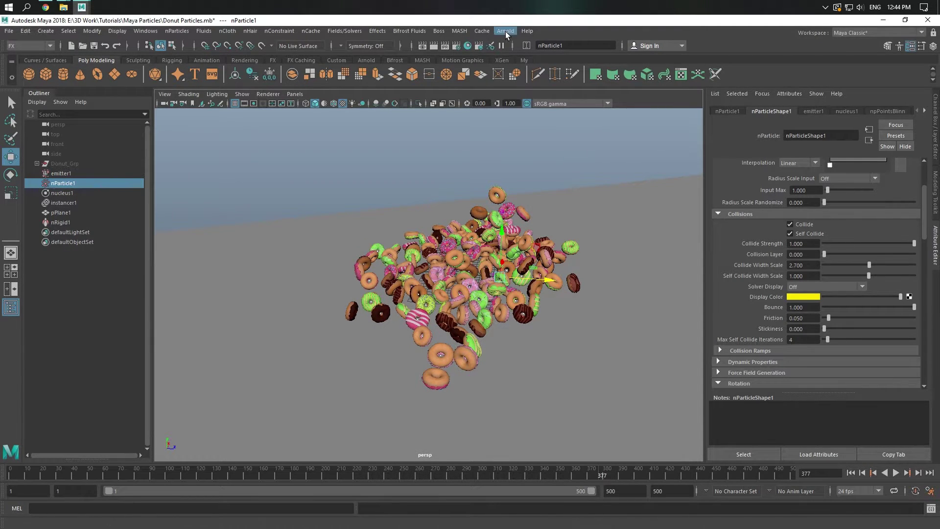
click(616, 204)
right_click(615, 203)
mouse_move(615, 462)
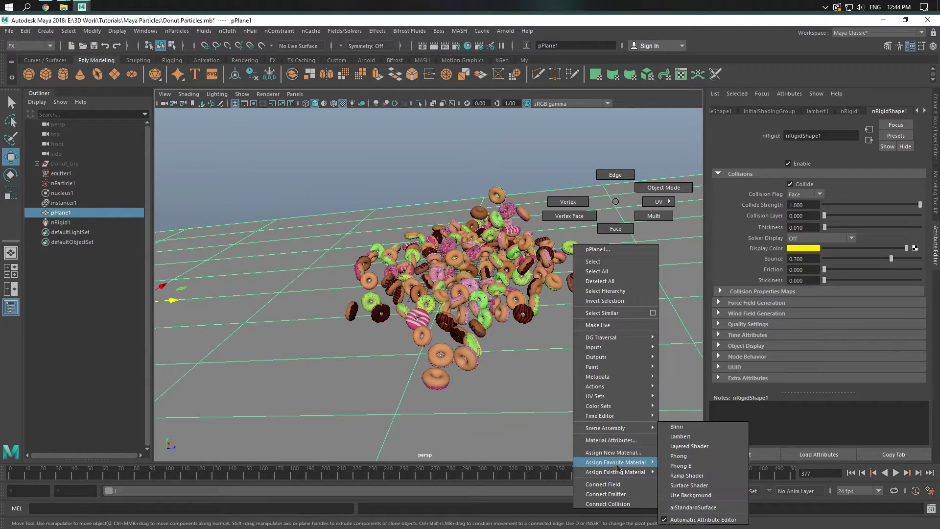
Give the ground plane a Use Background shader and create an Arnold skydome light
click(692, 494)
click(571, 185)
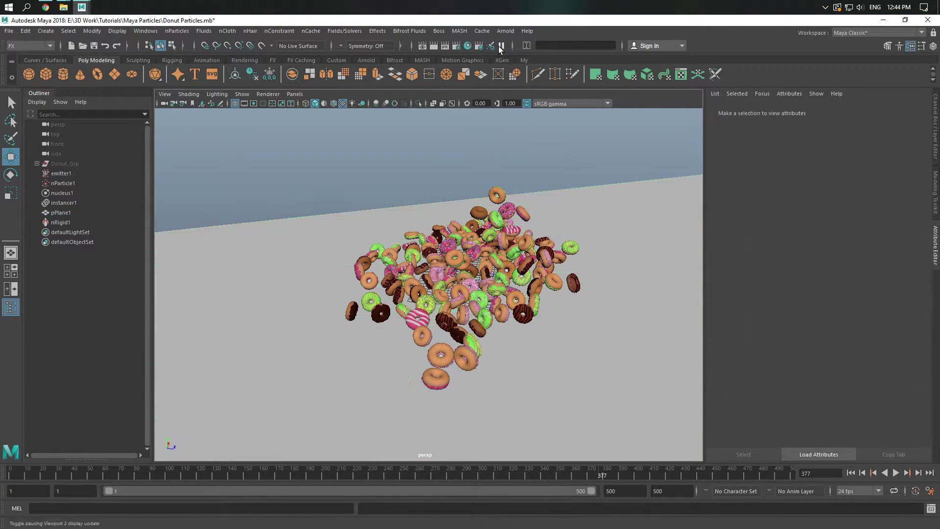
click(506, 31)
mouse_move(514, 80)
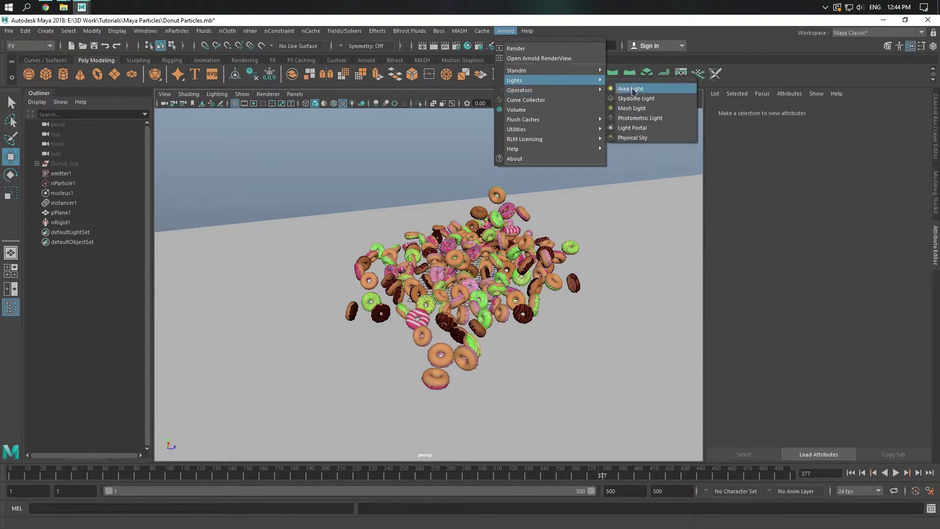
click(640, 99)
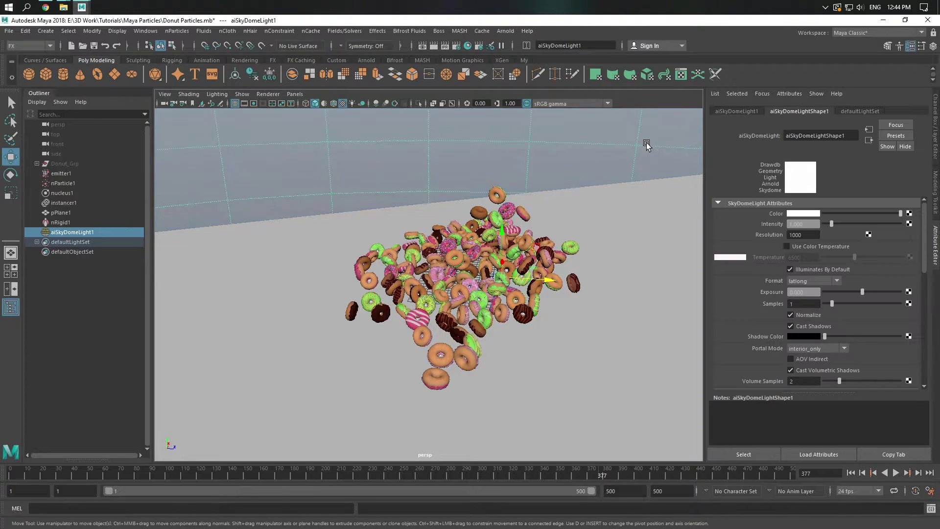
Map the skydome colour to a File node loading colorful_studio_2k.hdr
click(909, 214)
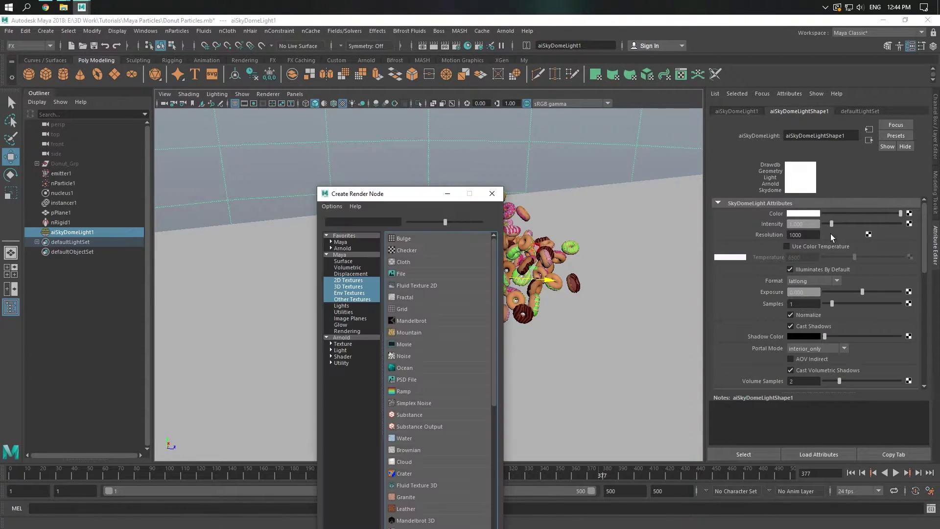
click(402, 274)
click(912, 245)
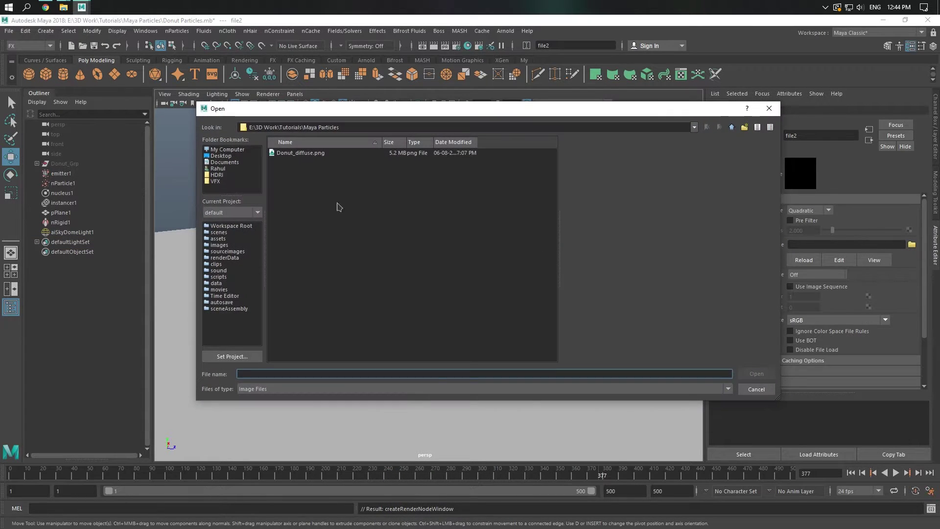
click(219, 176)
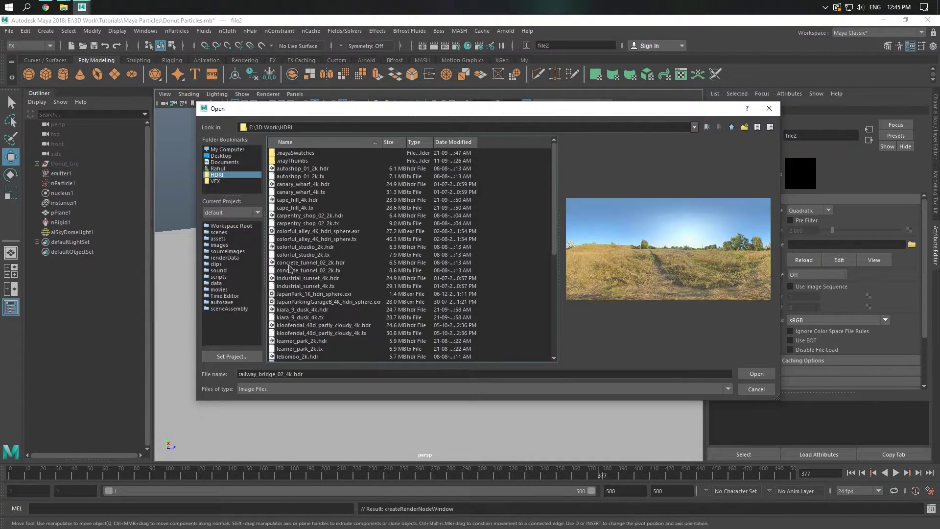
click(302, 246)
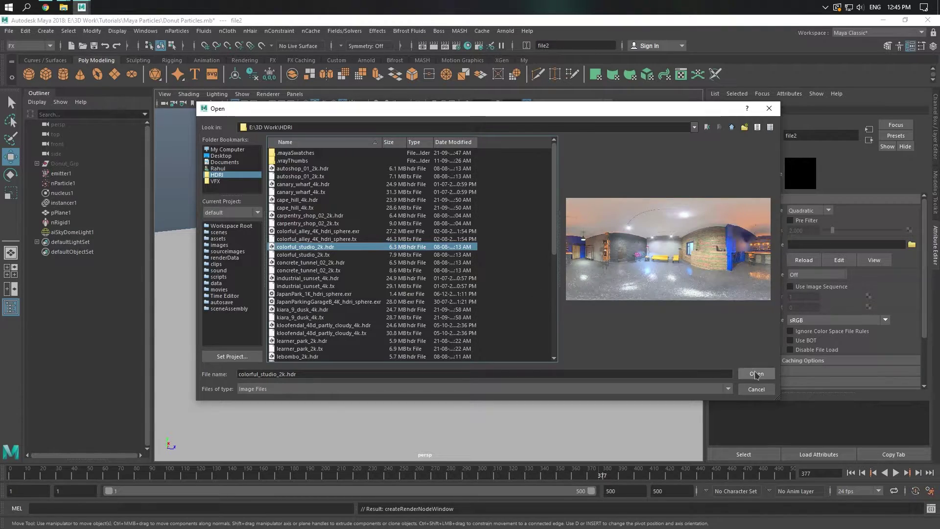
click(756, 374)
Select the skydome and enter 0 in its Sky Radius display setting
click(522, 128)
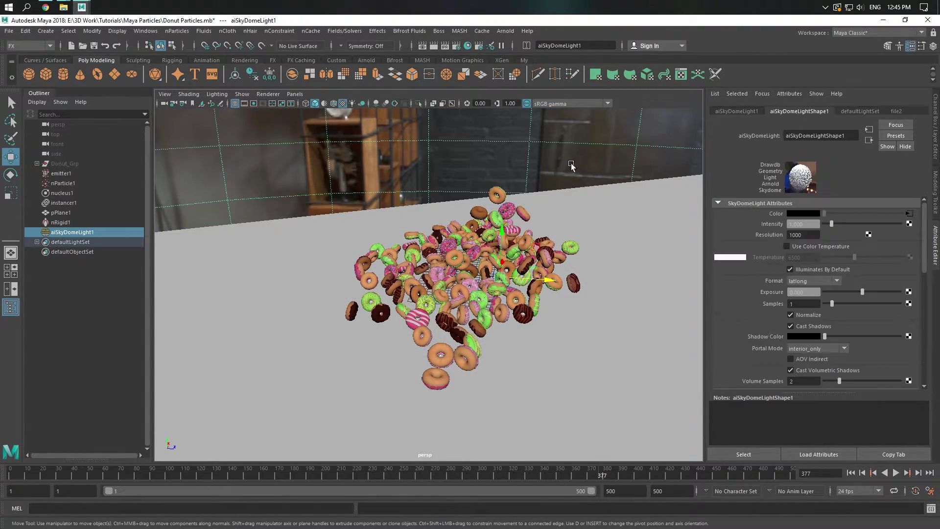
alt+drag(522, 128, 689, 222)
scroll(841, 316, down, 3)
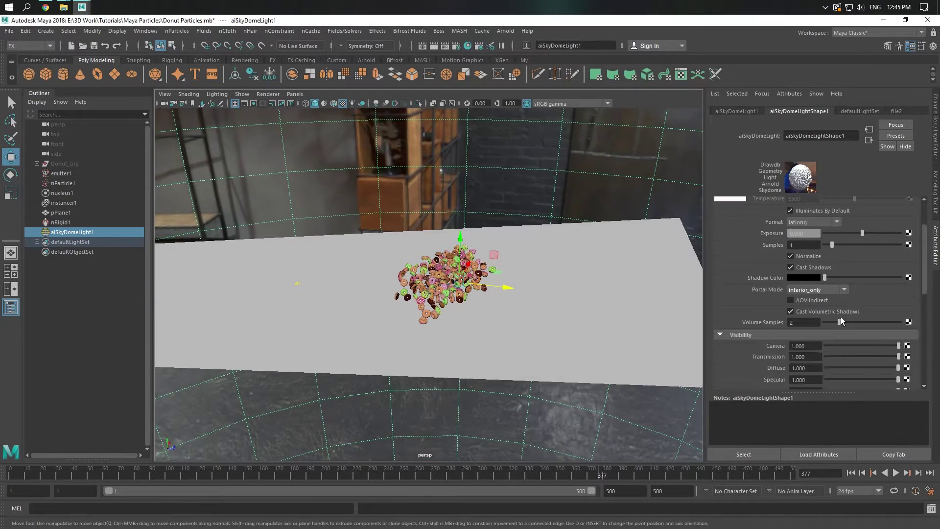
scroll(841, 316, down, 2)
scroll(764, 267, down, 3)
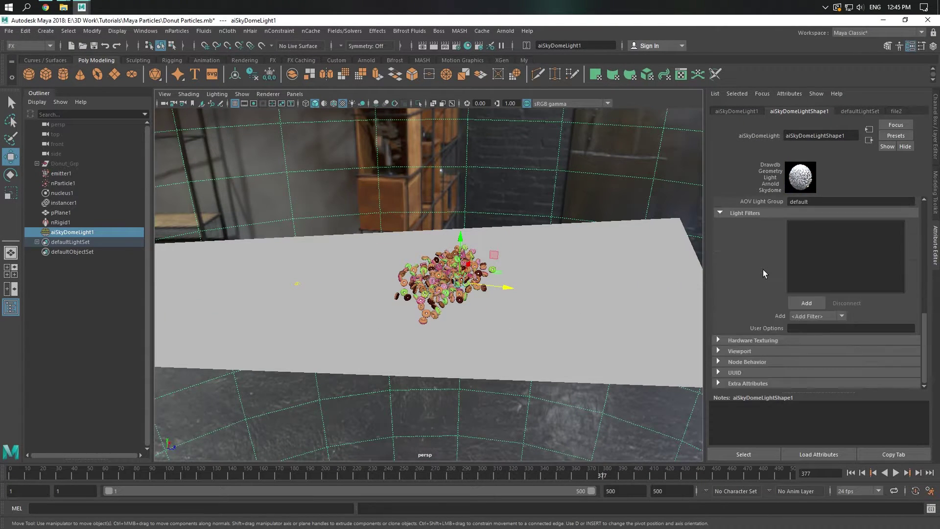
click(758, 350)
drag(812, 363, 799, 363)
text(0)
key(Return)
Deselect the dome, reframe the donut pile, and bring up Render Settings
click(588, 196)
alt+drag(588, 196, 550, 223)
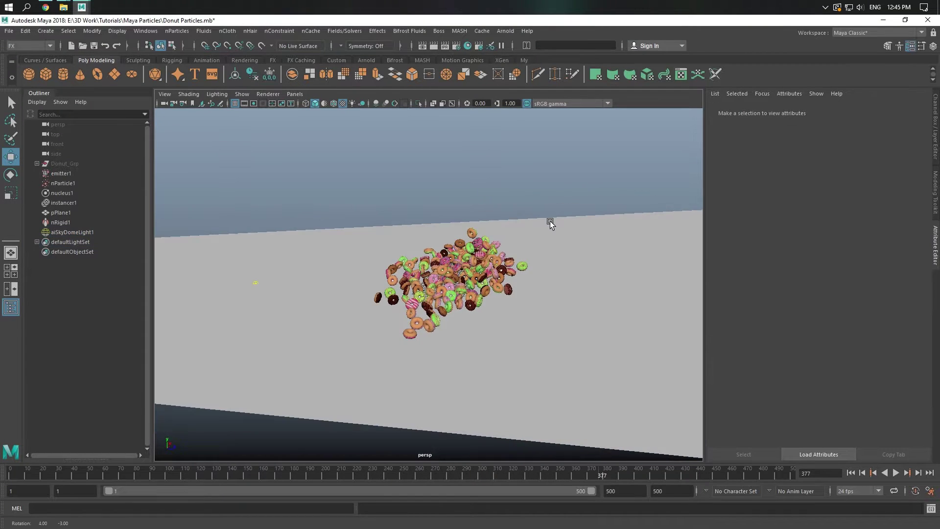
scroll(496, 178, up, 2)
click(455, 48)
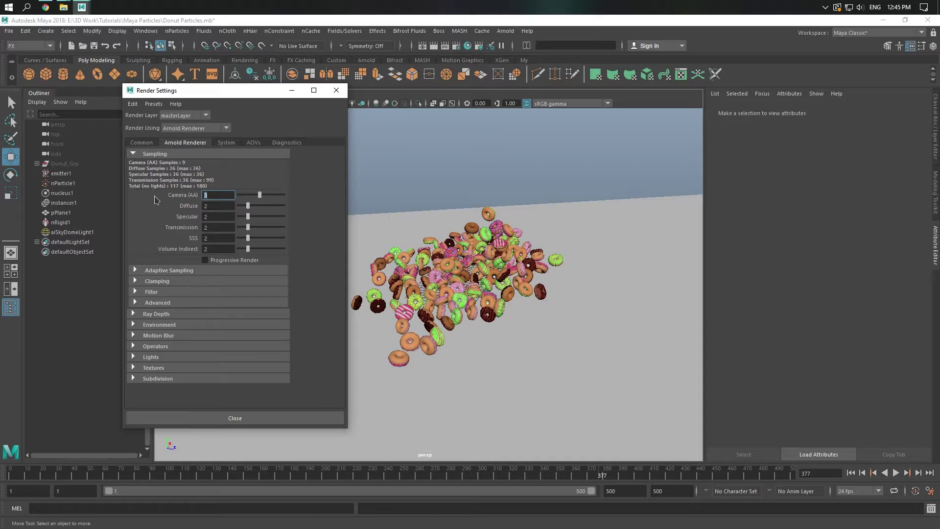
Set the Common image size preset to HD_1080 and close Render Settings
click(141, 143)
scroll(246, 296, down, 3)
scroll(246, 296, down, 3)
click(243, 272)
click(235, 361)
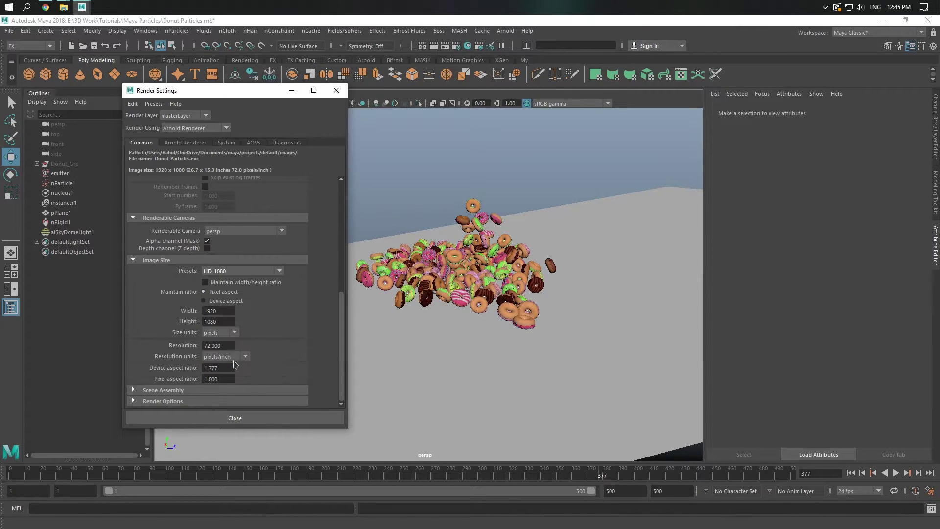
click(240, 418)
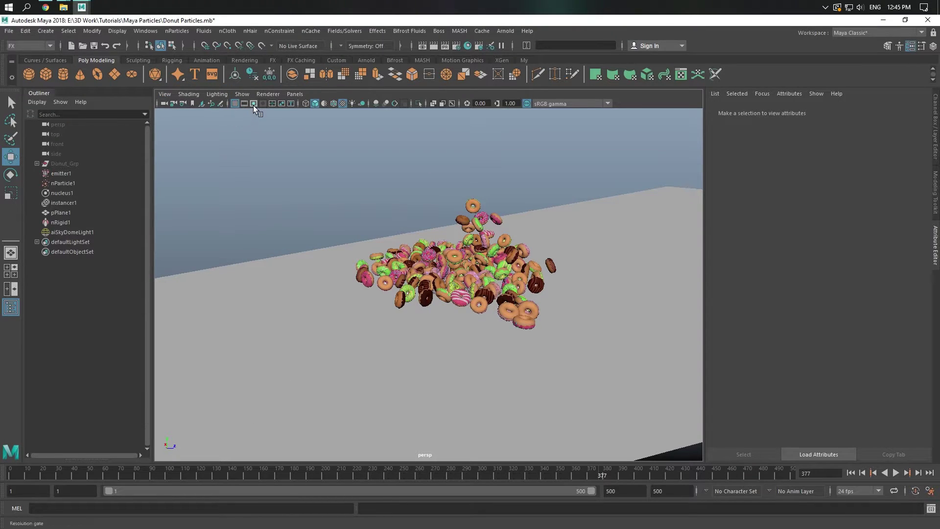
Turn on the resolution gate and frame the donut pile inside it
click(254, 104)
scroll(380, 218, up, 3)
mouse_move(536, 253)
alt+mouse_down()
mouse_move(482, 238)
mouse_move(433, 240)
alt+mouse_up()
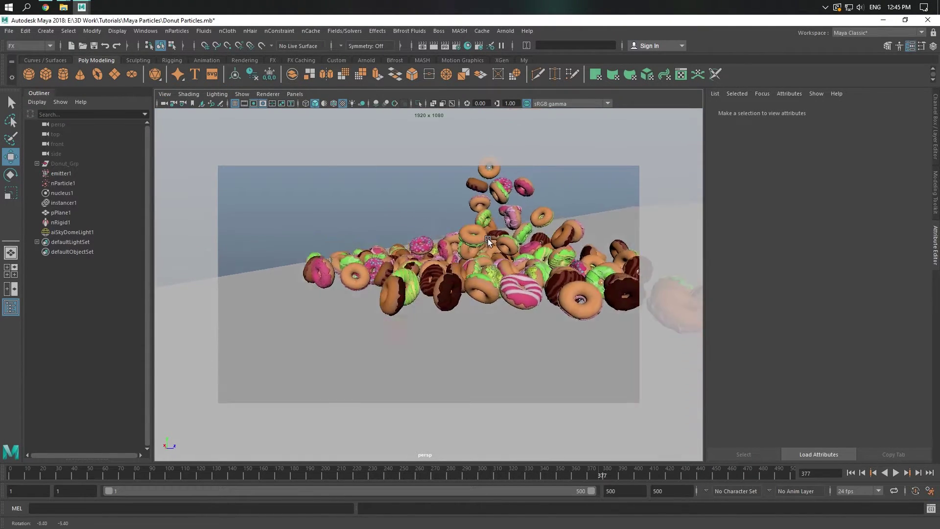
scroll(440, 250, up, 2)
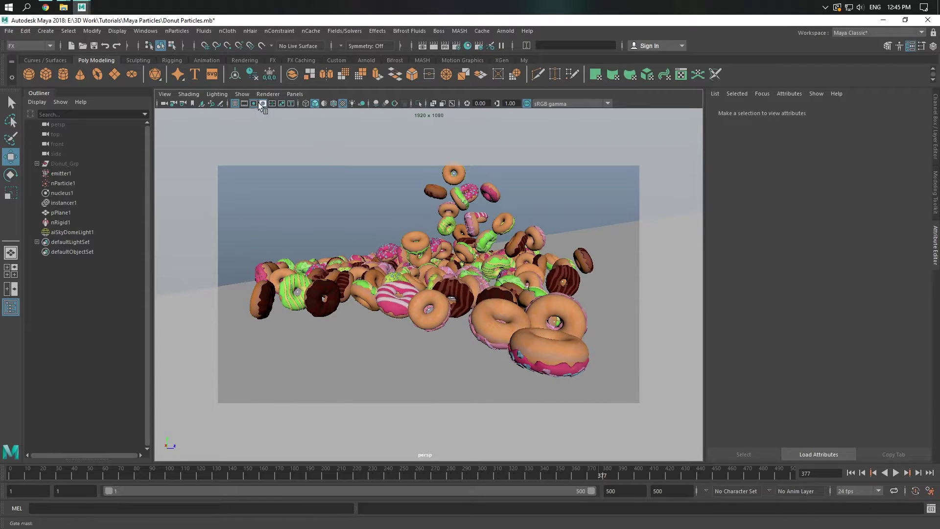
click(505, 31)
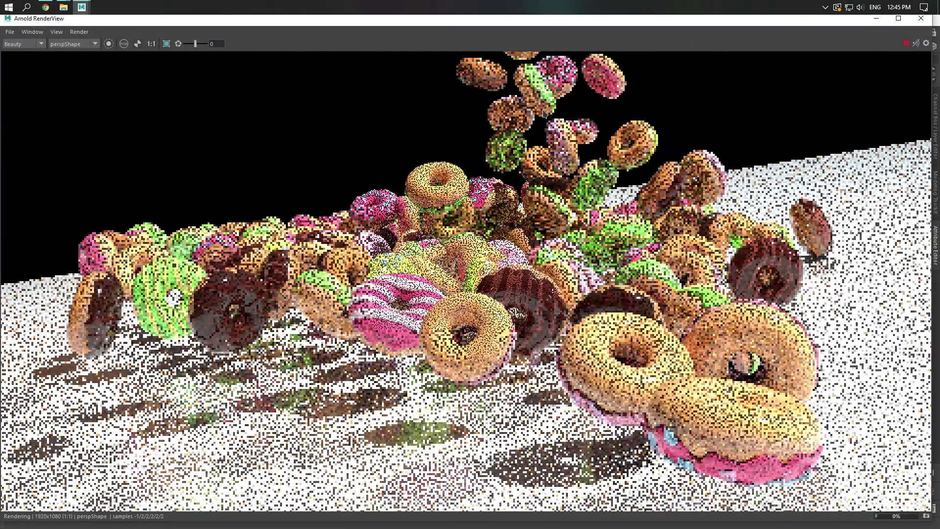
Stop the Arnold render, dismiss RenderView, and hide the resolution gate
scroll(545, 114, down, 2)
scroll(607, 206, up, 1)
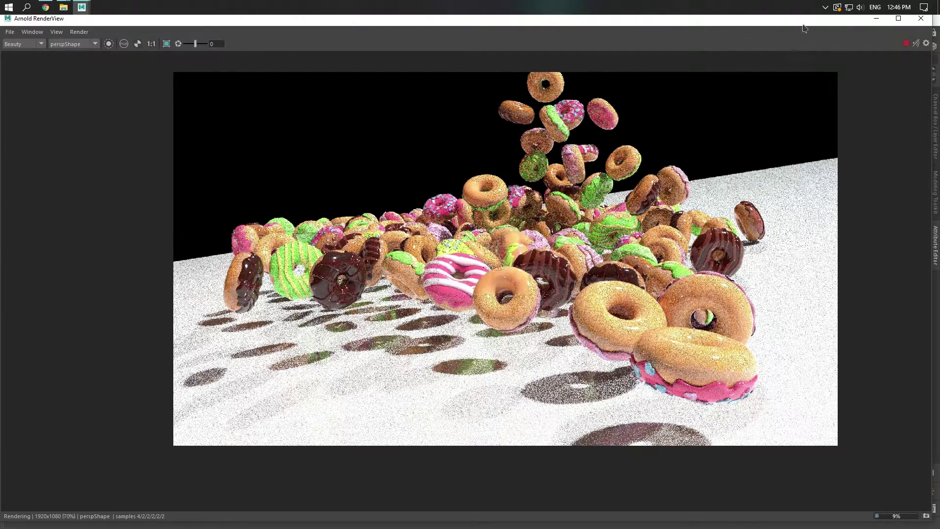
click(901, 21)
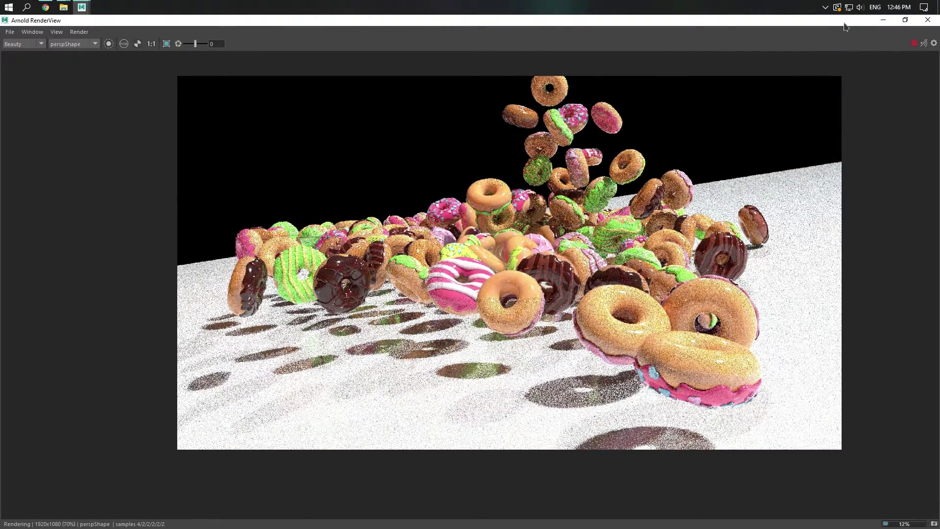
drag(844, 23, 369, 96)
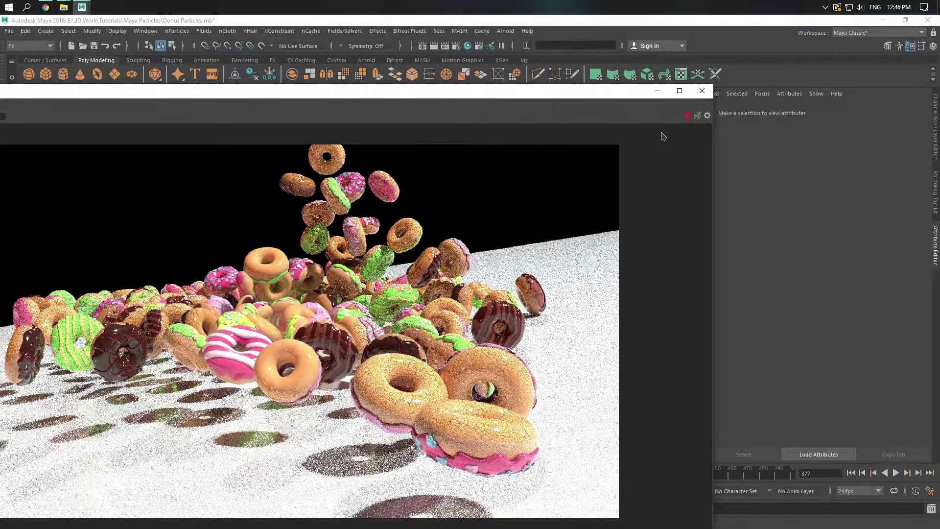
click(687, 115)
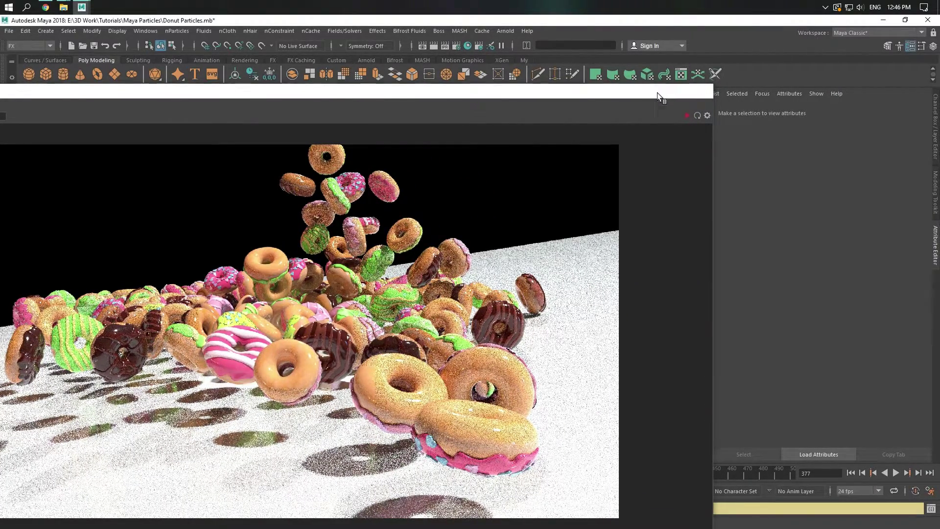
click(657, 93)
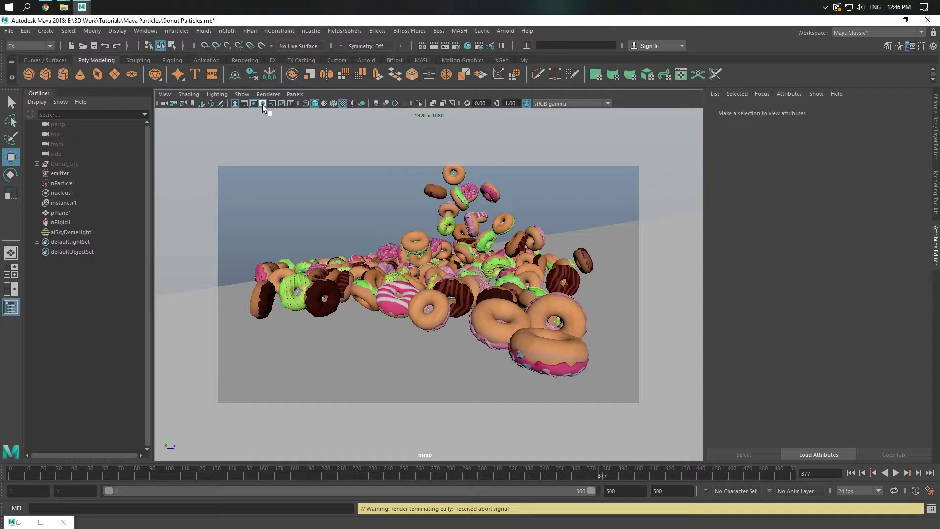
click(254, 104)
Set aiSkyDomeLight1's Intensity to 0.5
scroll(375, 242, down, 5)
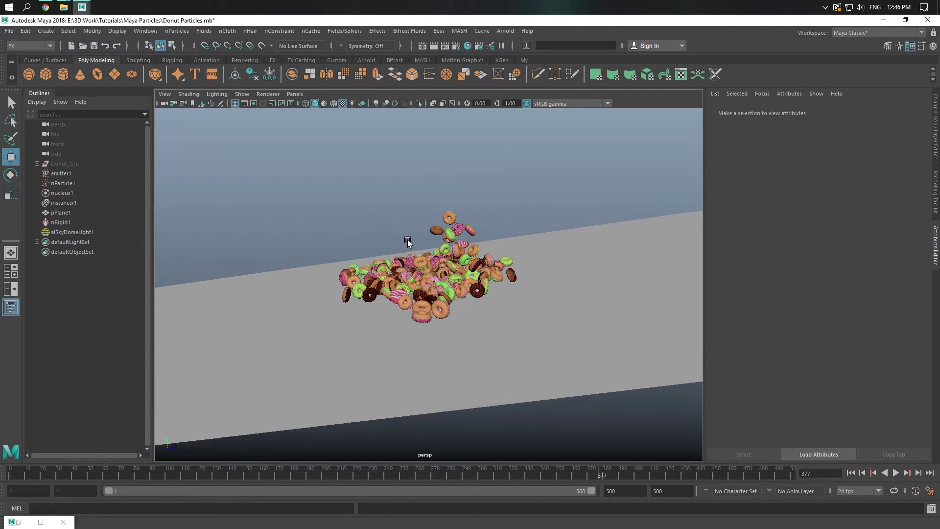
click(96, 231)
scroll(762, 239, up, 8)
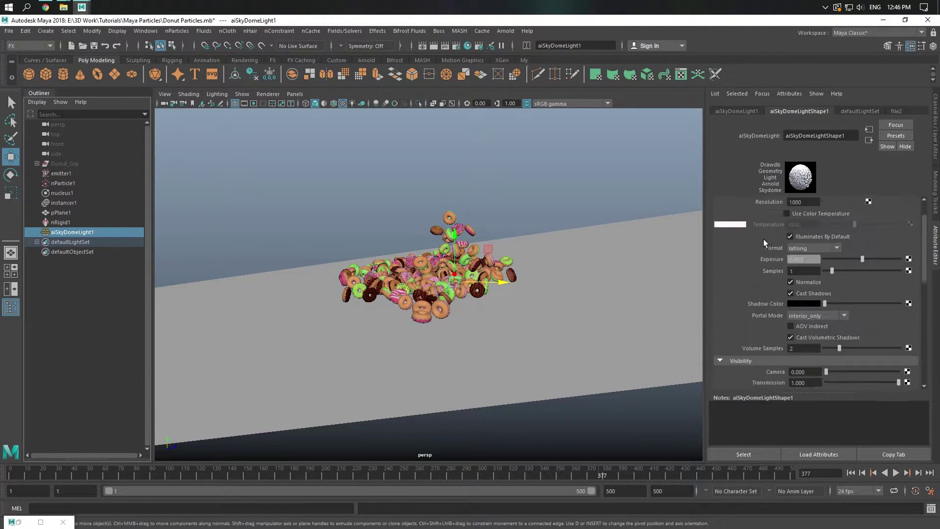
text(0.5)
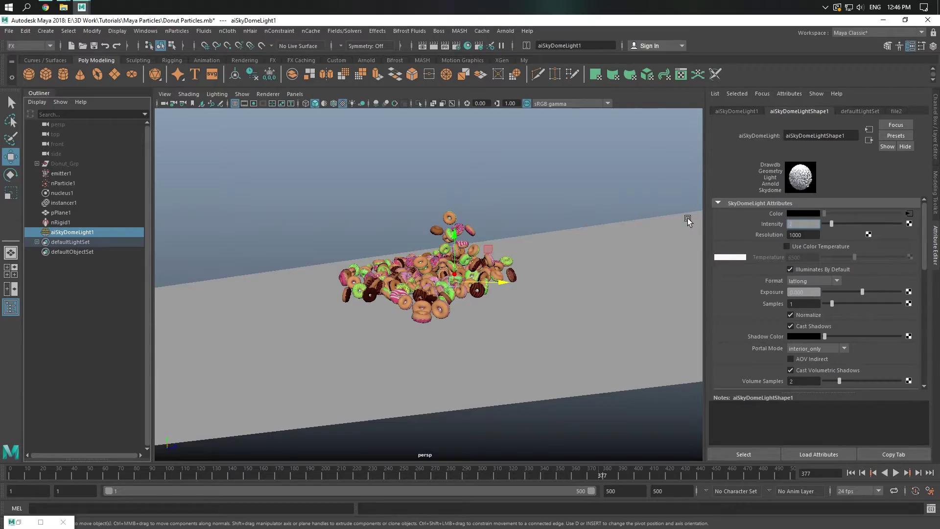
key(Return)
Bring back RenderView and restart the render with the dimmer sky light
click(15, 522)
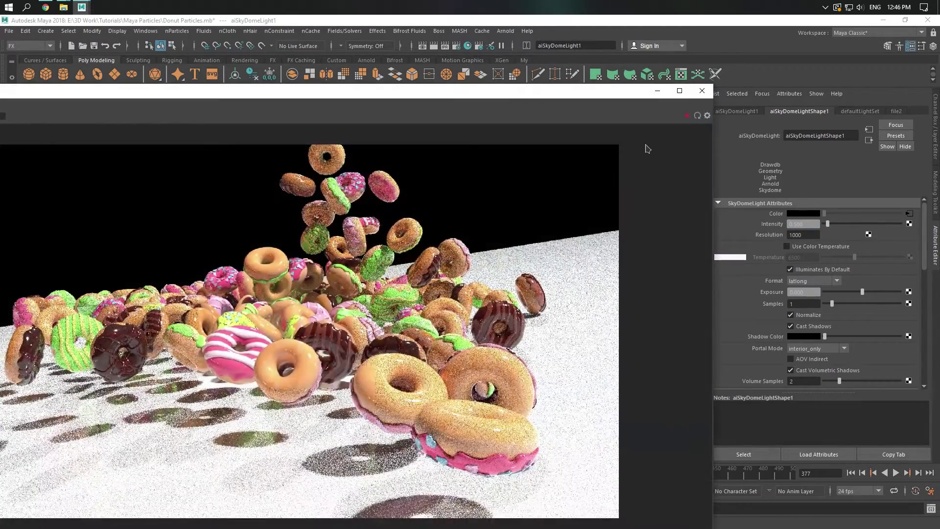
click(677, 92)
click(913, 44)
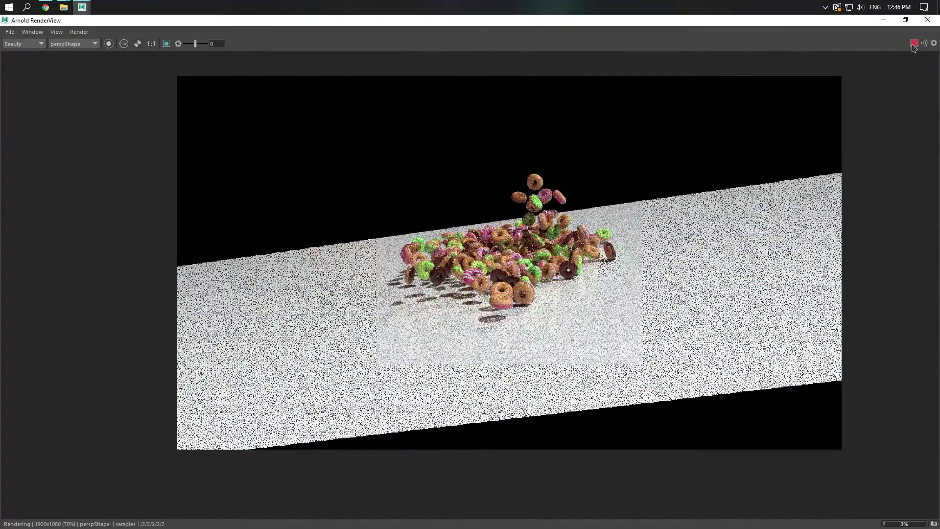
click(884, 23)
Move the camera closer, watch the render update, then close RenderView
scroll(512, 225, up, 3)
scroll(512, 225, up, 2)
scroll(535, 223, up, 3)
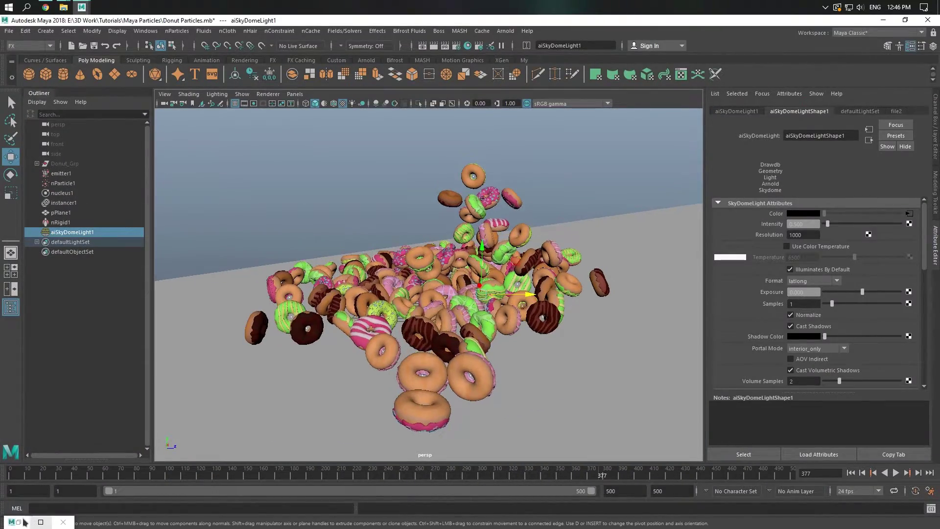
click(42, 522)
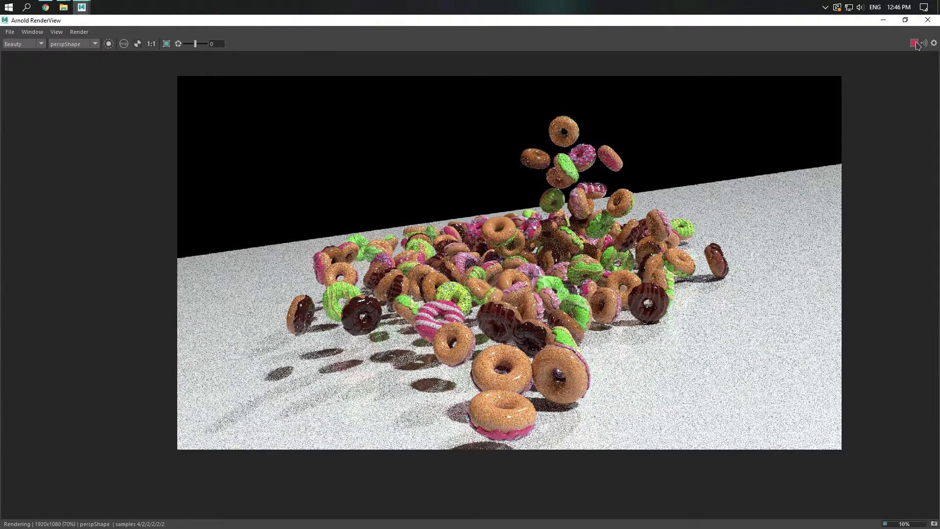
click(928, 20)
click(611, 174)
scroll(414, 193, down, 3)
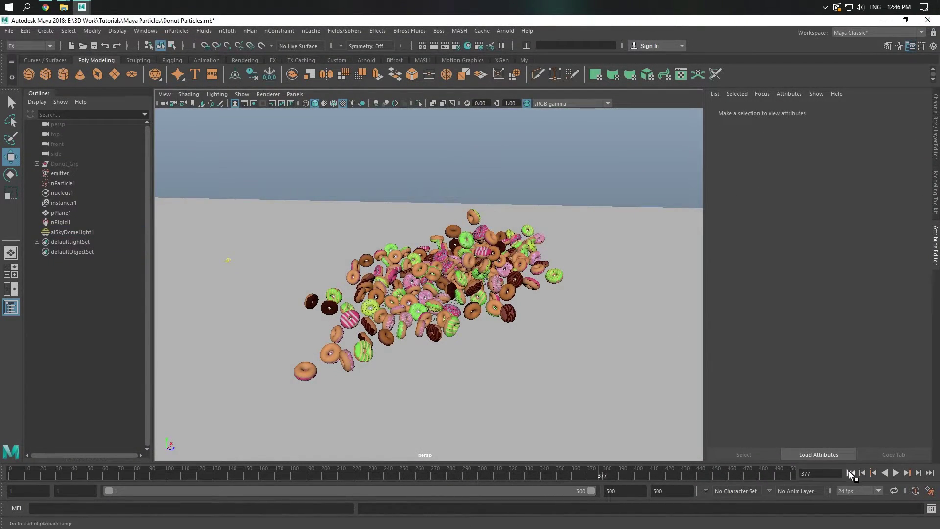
Replay the simulation from the start, stop at frame 468, and orbit to a low angle
click(850, 472)
click(896, 472)
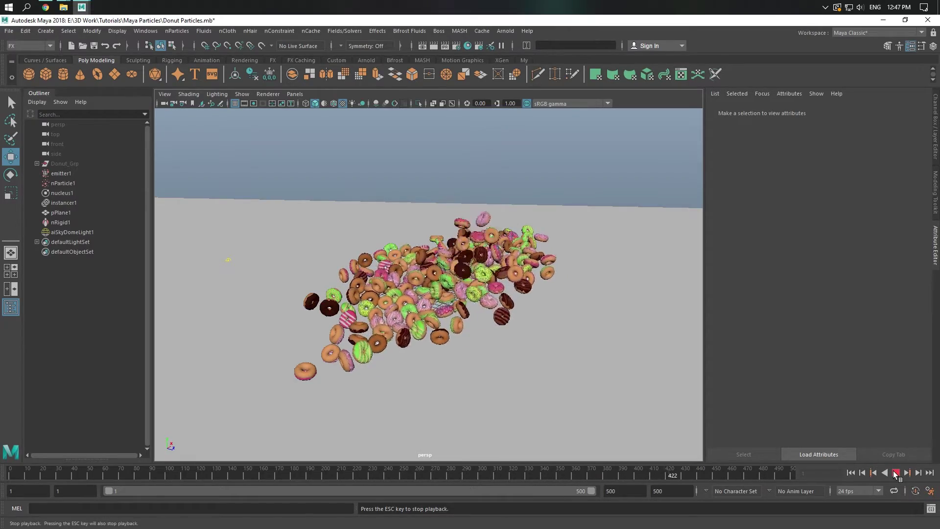
click(896, 473)
alt+drag(519, 324, 285, 307)
alt+right_drag(285, 307, 351, 245)
mouse_move(351, 244)
alt+mouse_down()
mouse_move(333, 280)
mouse_move(390, 286)
mouse_move(312, 281)
mouse_move(344, 291)
alt+mouse_up()
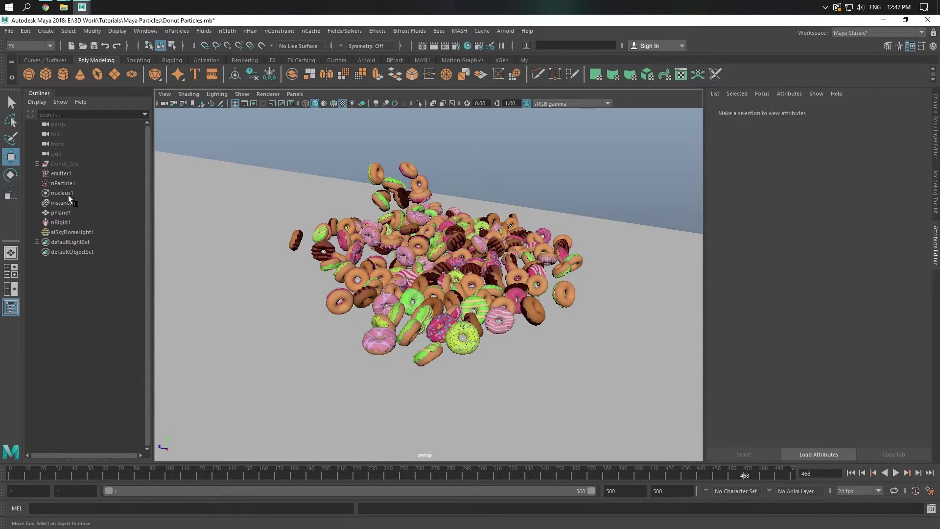
Uncheck Use Plane in nucleus1's Ground Plane settings
click(69, 194)
scroll(768, 298, down, 3)
scroll(768, 299, down, 1)
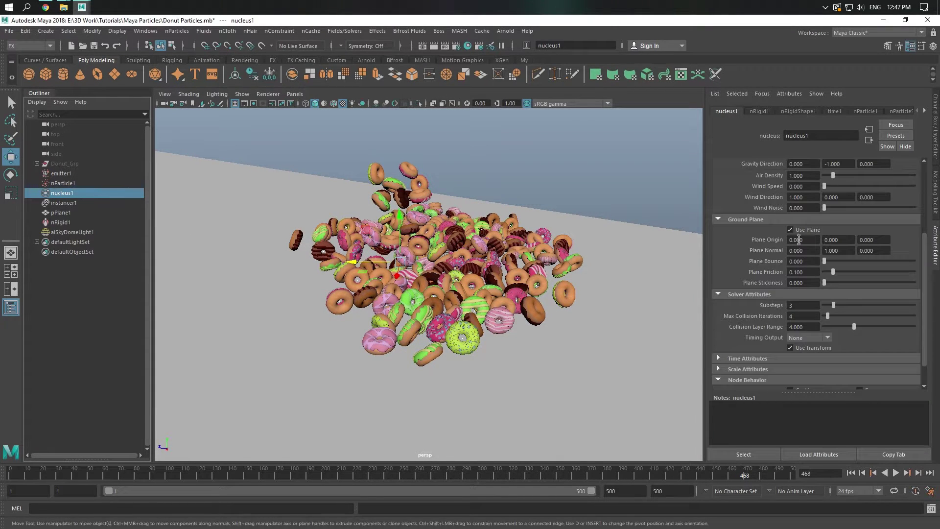
click(799, 230)
Re-simulate to frame 348, frame the scattered donuts, and render in Arnold RenderView
click(850, 472)
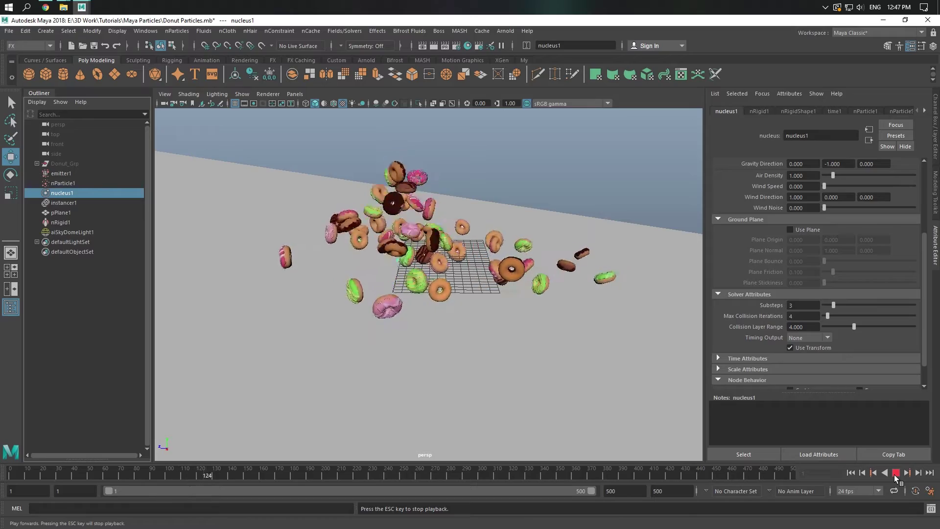
alt+drag(431, 294, 498, 289)
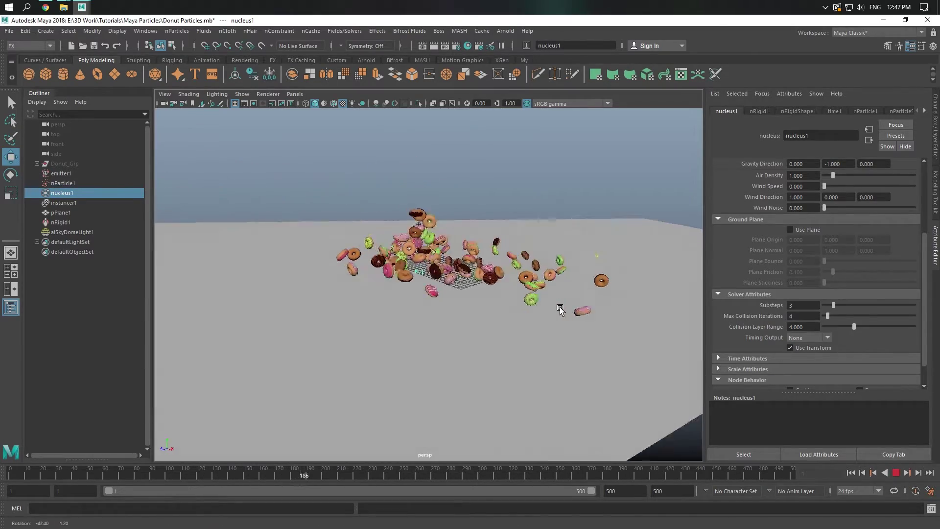
alt+right_drag(498, 289, 567, 290)
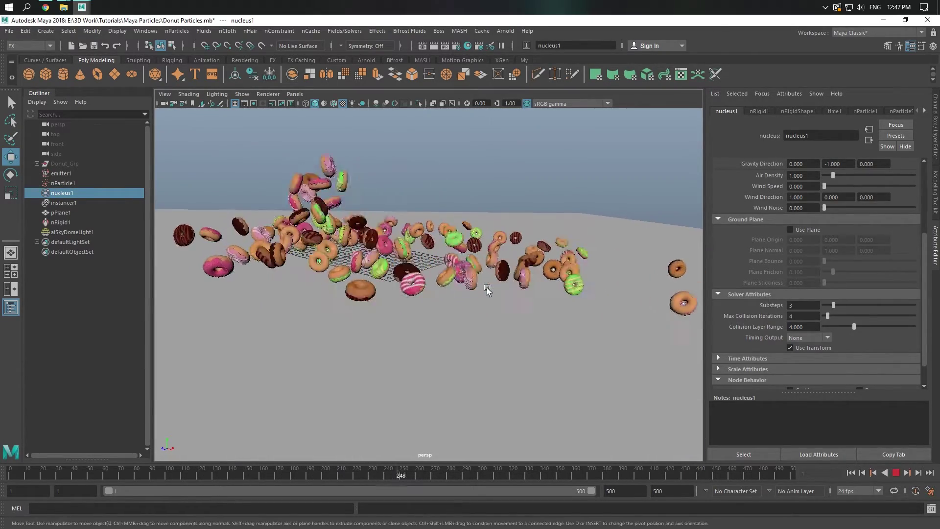
scroll(486, 287, down, 3)
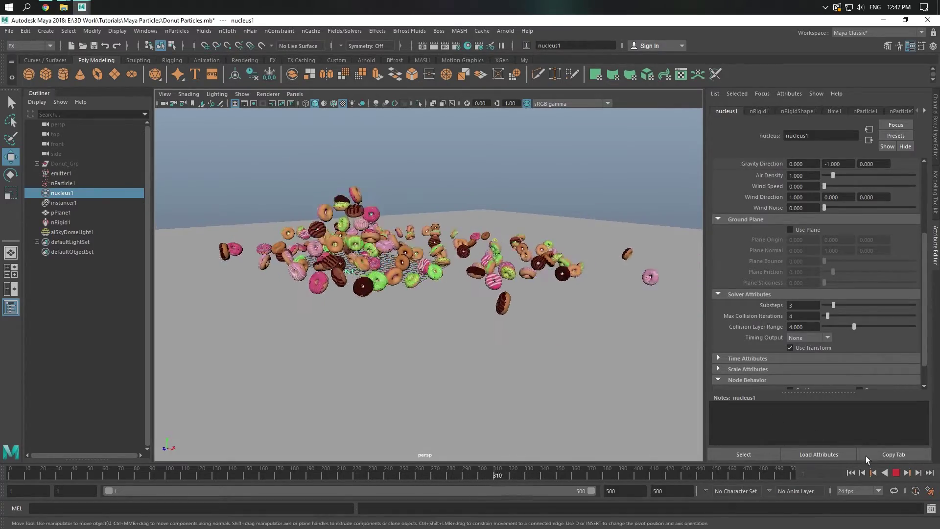
click(894, 472)
alt+drag(661, 303, 612, 235)
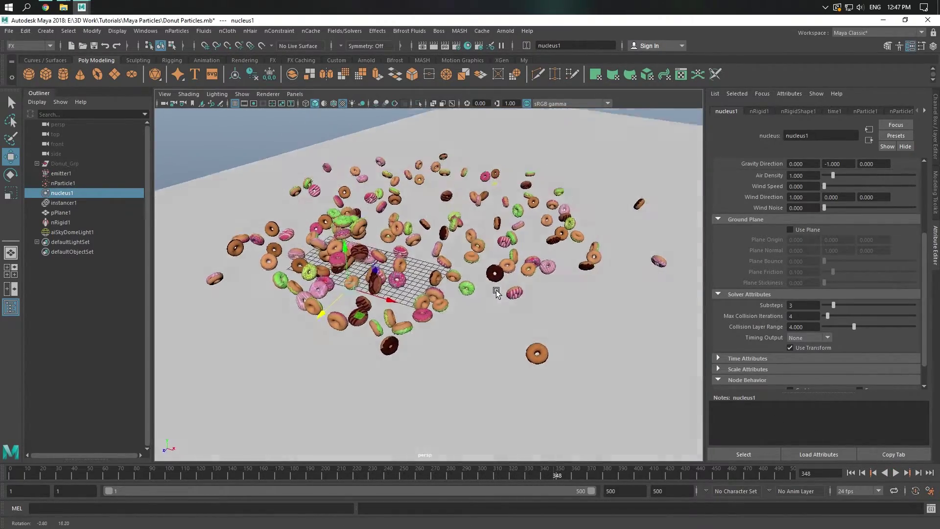
scroll(457, 130, up, 3)
click(505, 31)
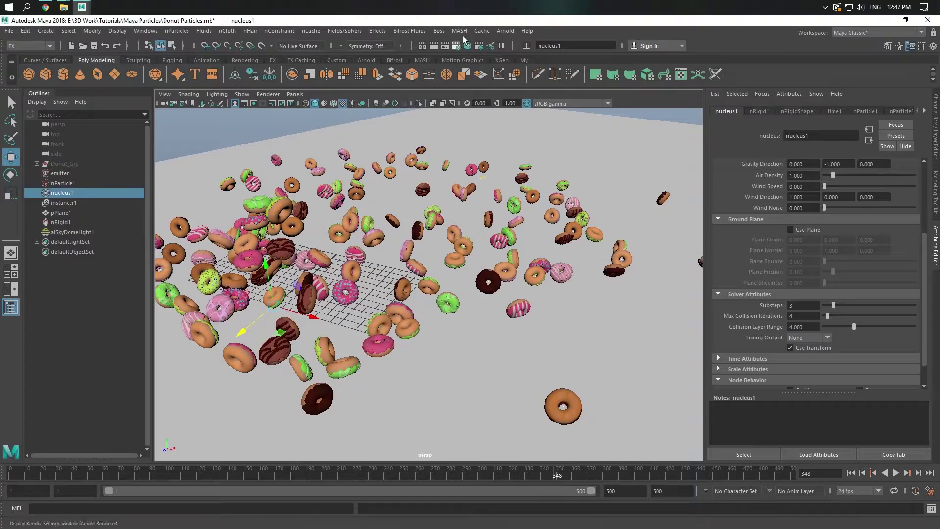
click(520, 49)
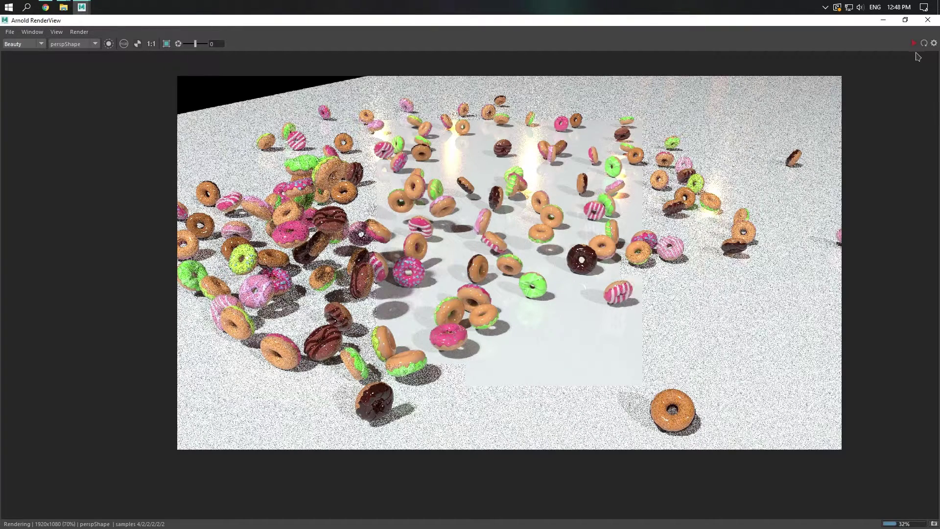
Close Arnold RenderView before the render finishes
click(928, 21)
Show nRigid1's Collision Thickness in the viewport and drag its Thickness value
click(631, 165)
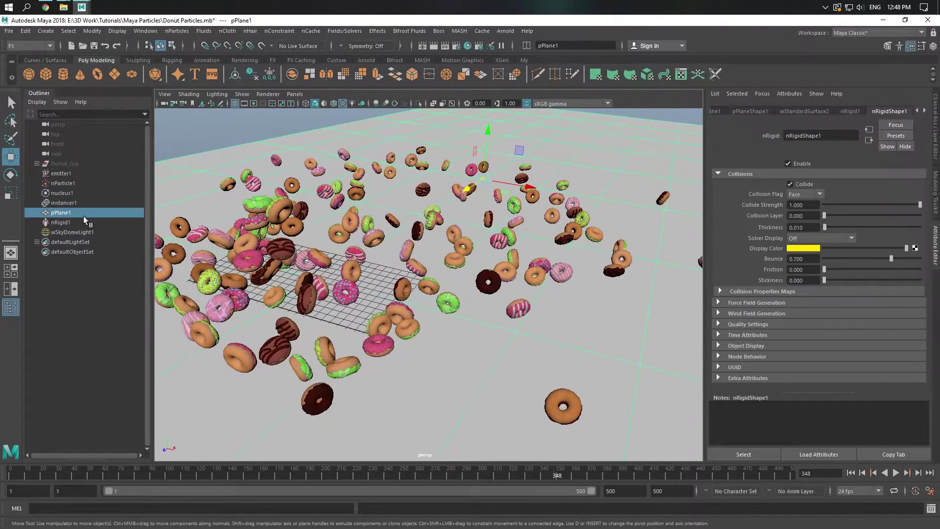
click(60, 223)
click(828, 239)
mouse_move(617, 303)
alt+mouse_down()
mouse_move(603, 249)
mouse_move(543, 229)
alt+mouse_up()
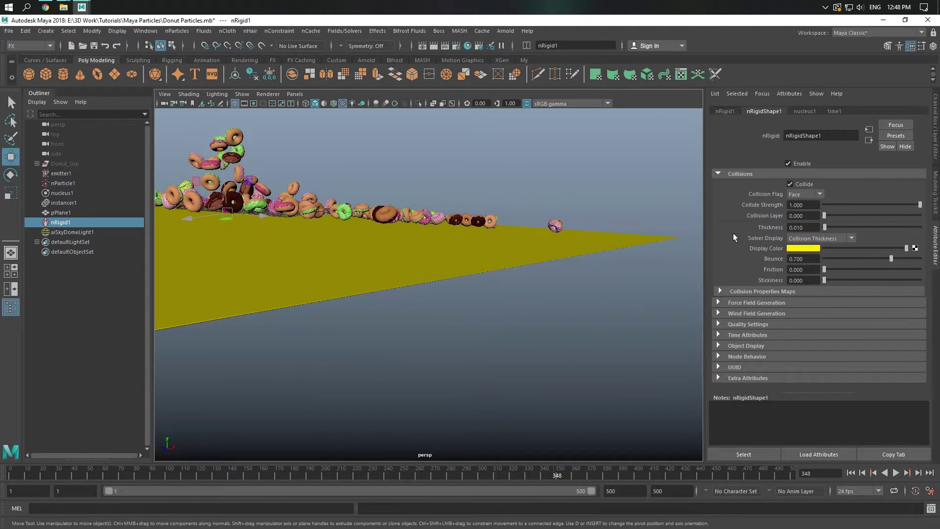
drag(823, 227, 828, 229)
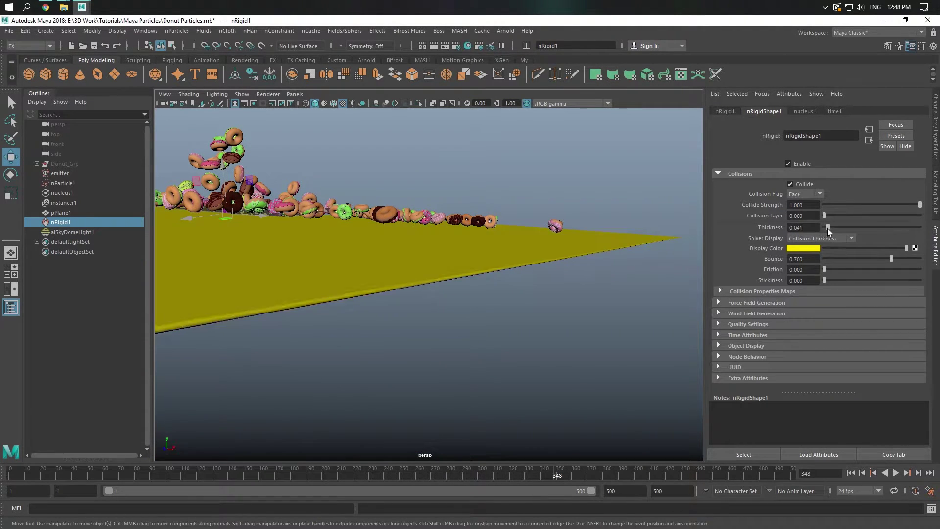
Orbit and dolly to look down over the plane and scattered donuts
click(553, 316)
alt+drag(537, 292, 506, 284)
alt+right_drag(507, 284, 617, 277)
mouse_move(617, 278)
alt+mouse_down()
mouse_move(466, 261)
mouse_move(589, 248)
alt+mouse_up()
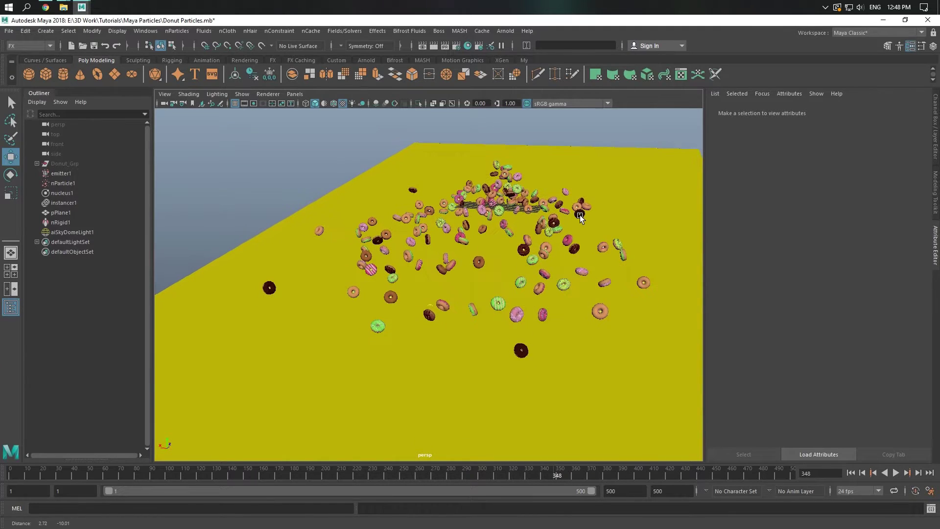
alt+right_drag(589, 248, 585, 227)
alt+drag(585, 227, 560, 231)
alt+right_drag(560, 230, 583, 236)
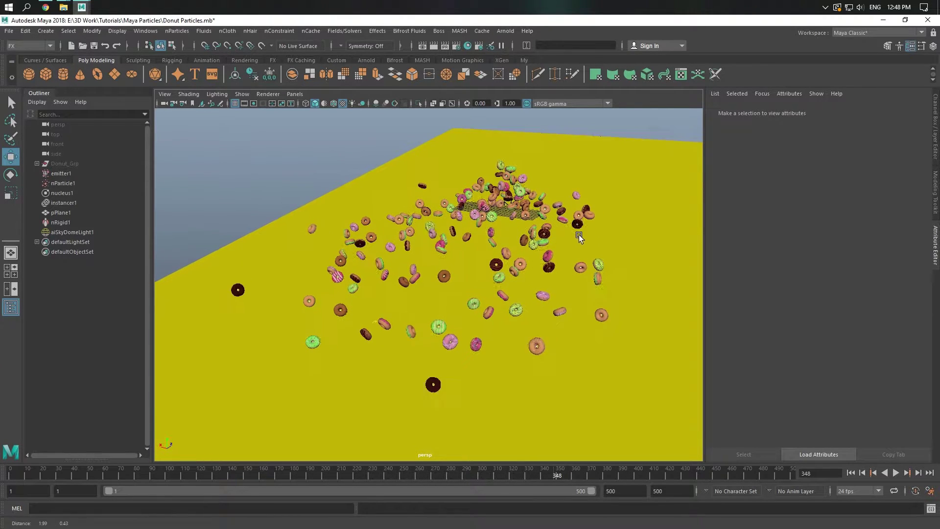
Reselect nRigid1 with Solver Display Off and rewind the simulation
click(64, 222)
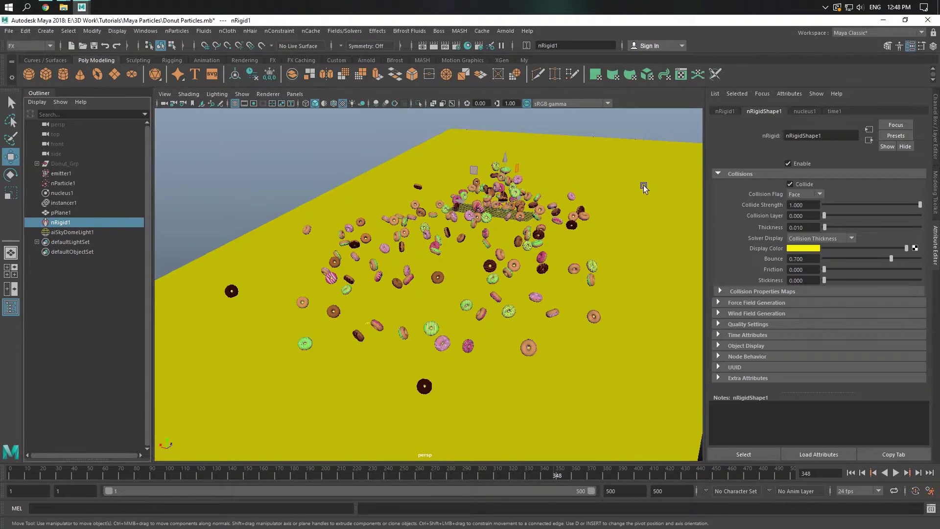
scroll(827, 243, up, 1)
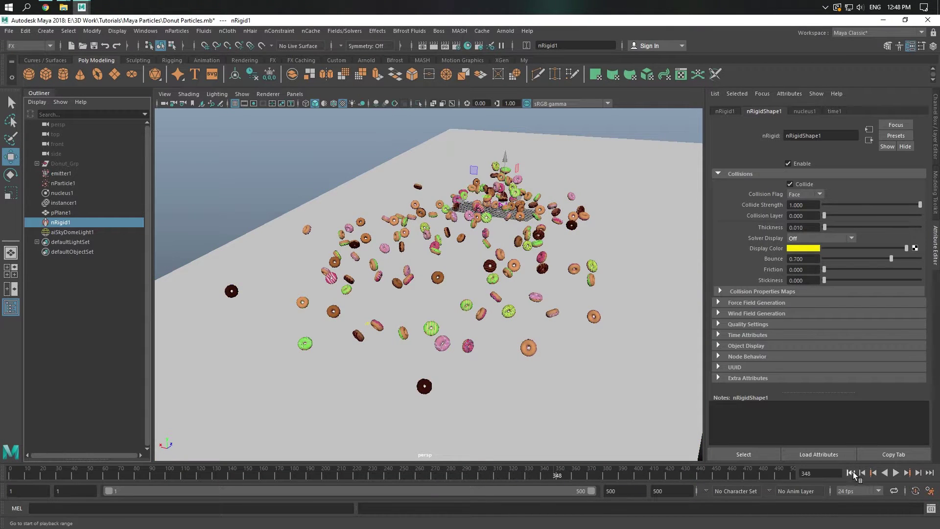
click(850, 472)
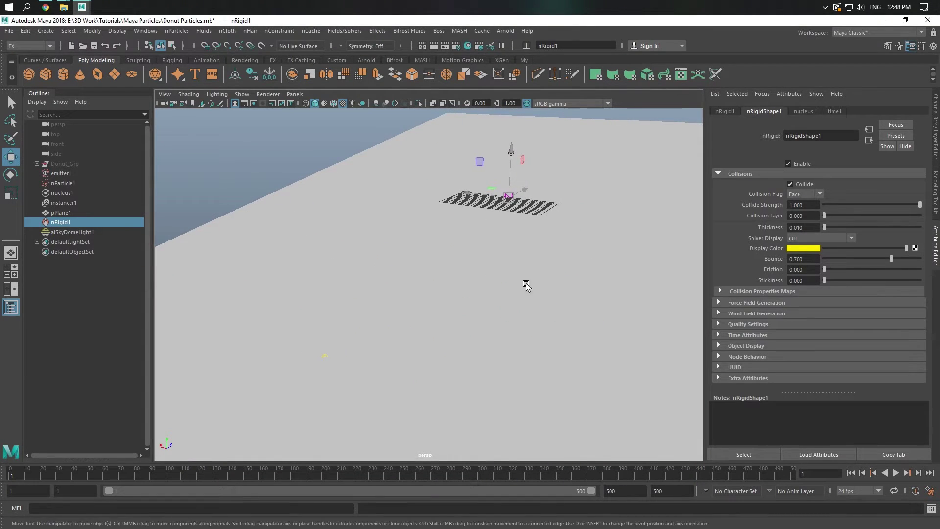
click(524, 283)
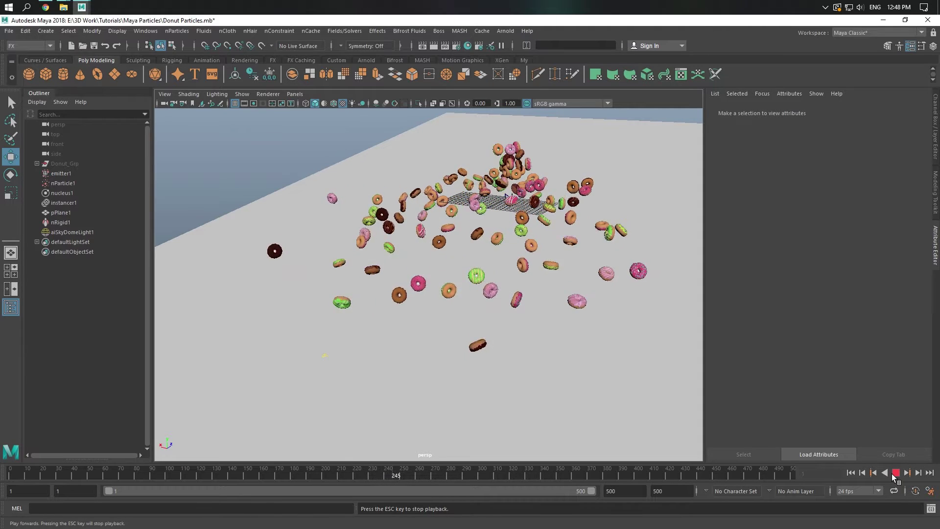
Stop playback, set nucleus1's Space Scale to 0.5, and rewind
click(892, 474)
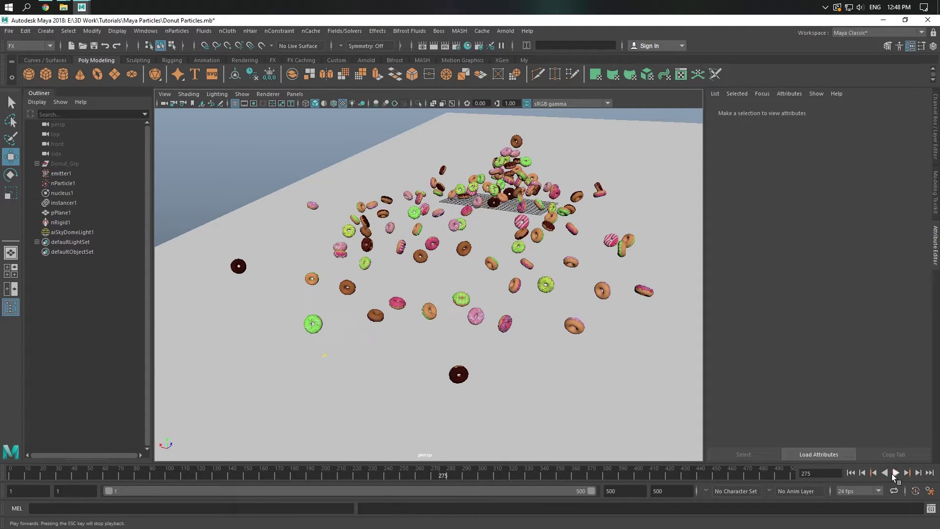
click(69, 193)
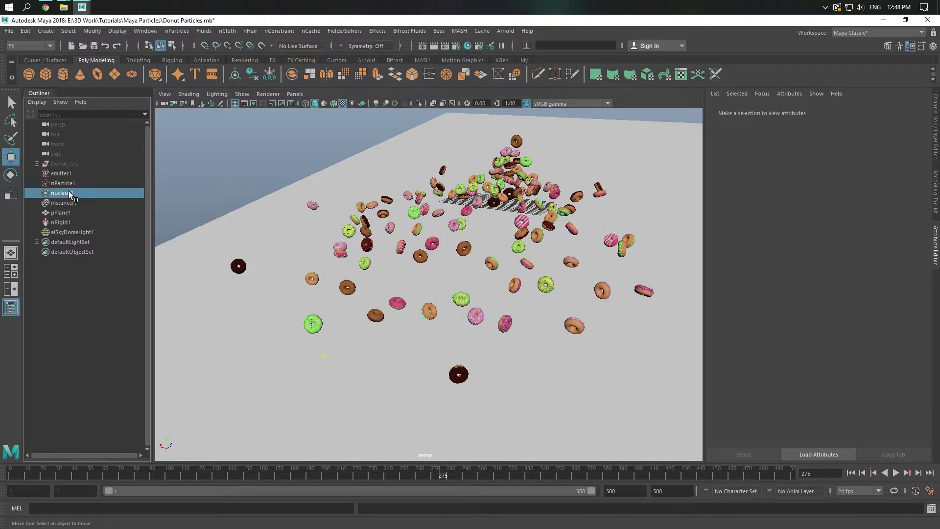
click(734, 340)
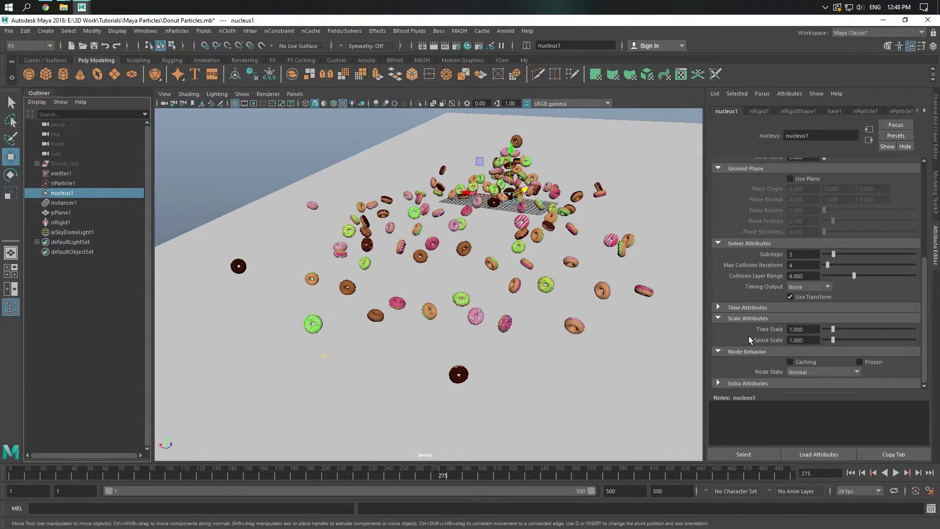
text(0.5)
key(Return)
click(851, 473)
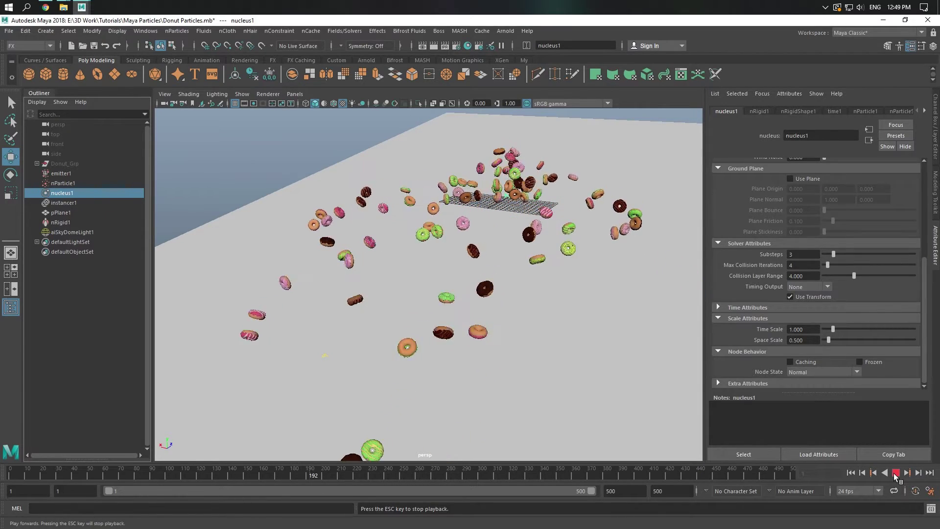
Set nucleus1's Gravity to 20
scroll(745, 308, up, 3)
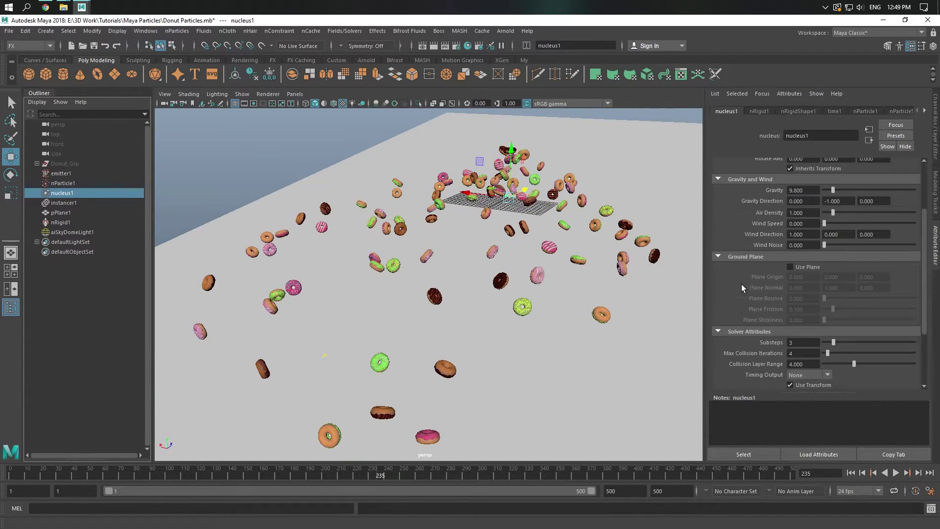
scroll(741, 283, up, 1)
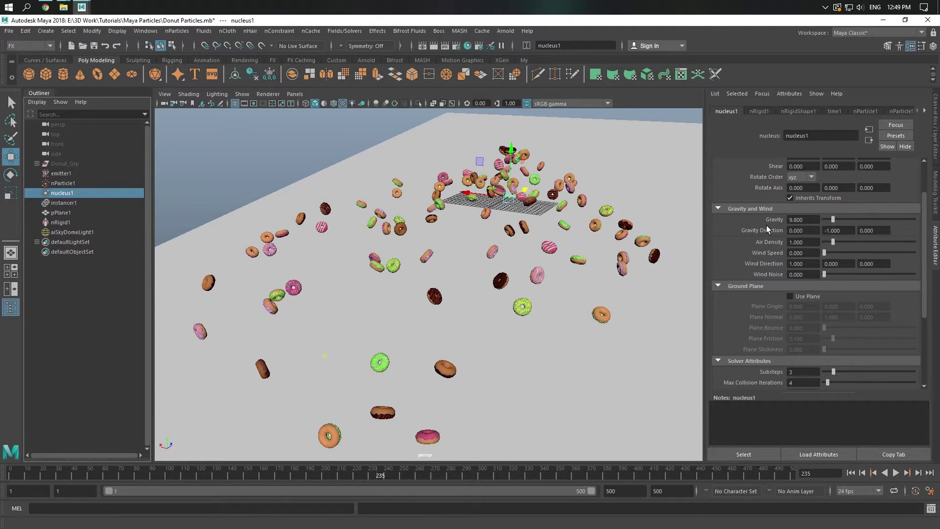
text(20)
key(Return)
Replay the fall with gravity 20, pausing at frames 103 and 172 to orbit
click(850, 472)
click(895, 473)
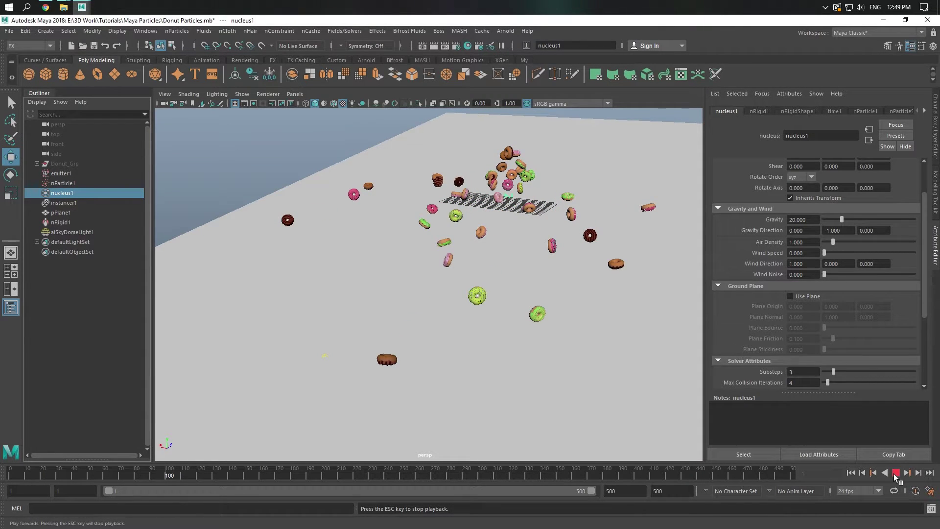
click(895, 473)
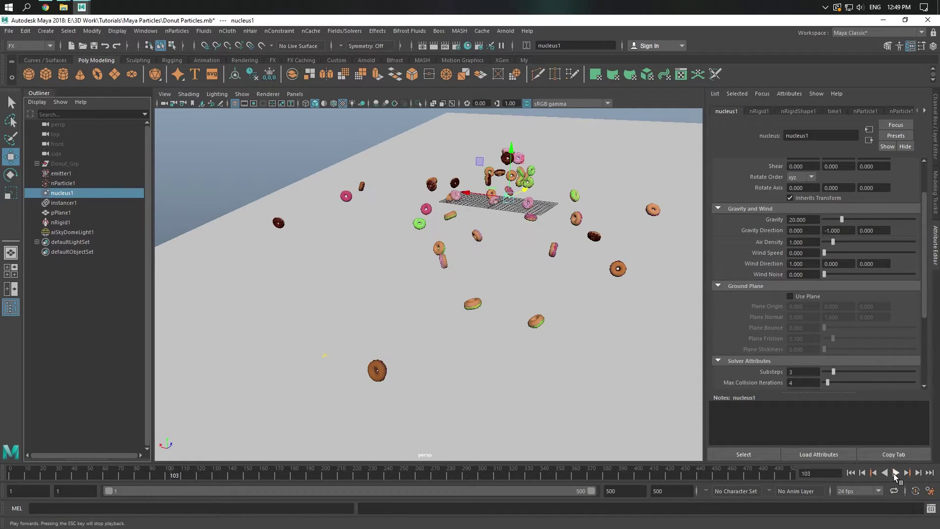
alt+drag(533, 311, 437, 306)
click(895, 473)
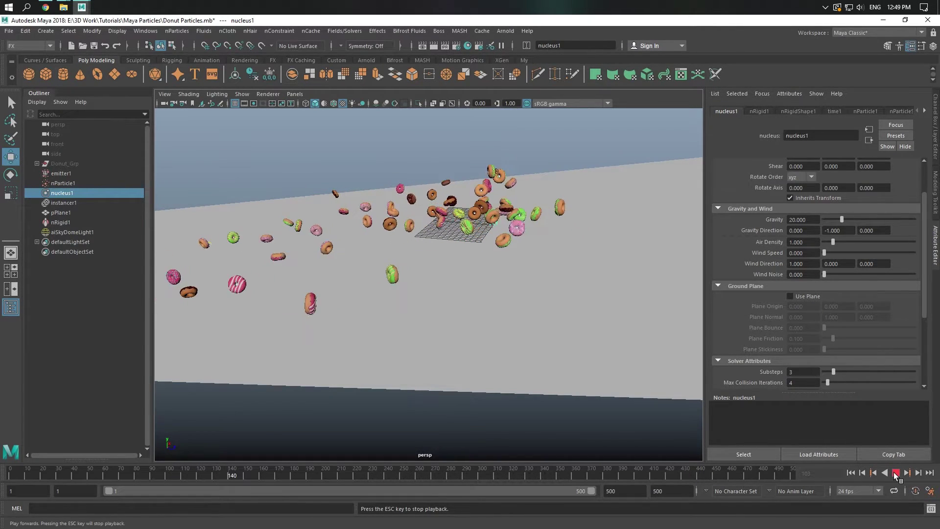
click(896, 473)
mouse_move(528, 313)
alt+mouse_down()
mouse_move(465, 311)
mouse_move(543, 319)
mouse_move(465, 306)
alt+mouse_up()
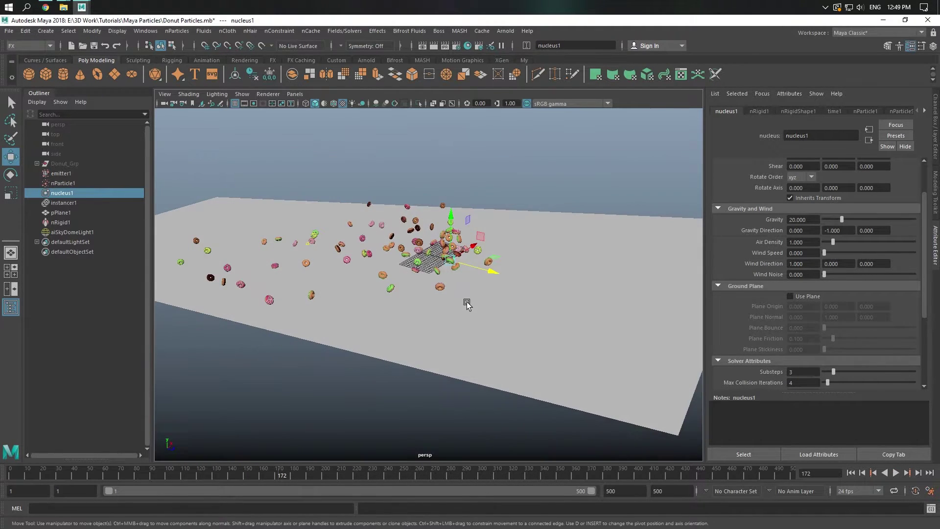
Pull back over the whole ground plane and inspect the plane and nucleus solver
click(409, 198)
mouse_move(408, 199)
alt+mouse_down()
mouse_move(398, 210)
mouse_move(456, 239)
alt+mouse_up()
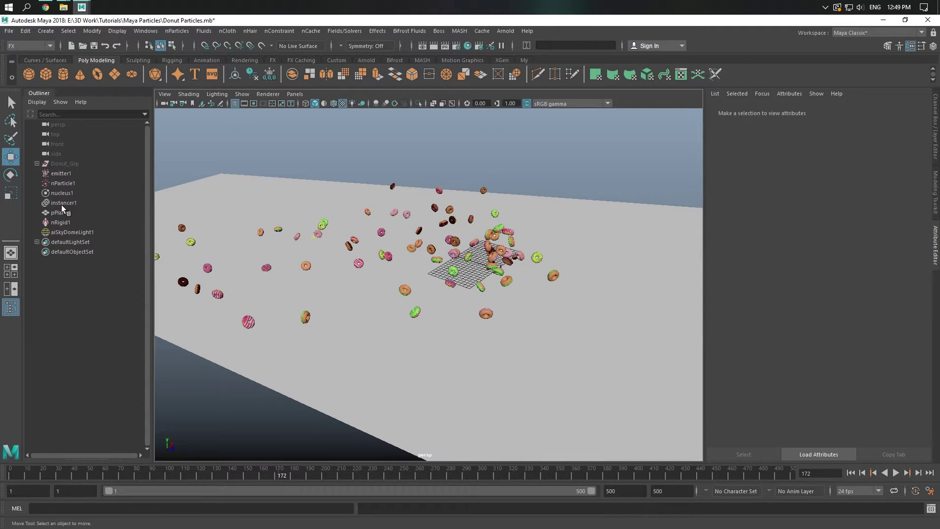
drag(406, 412, 407, 415)
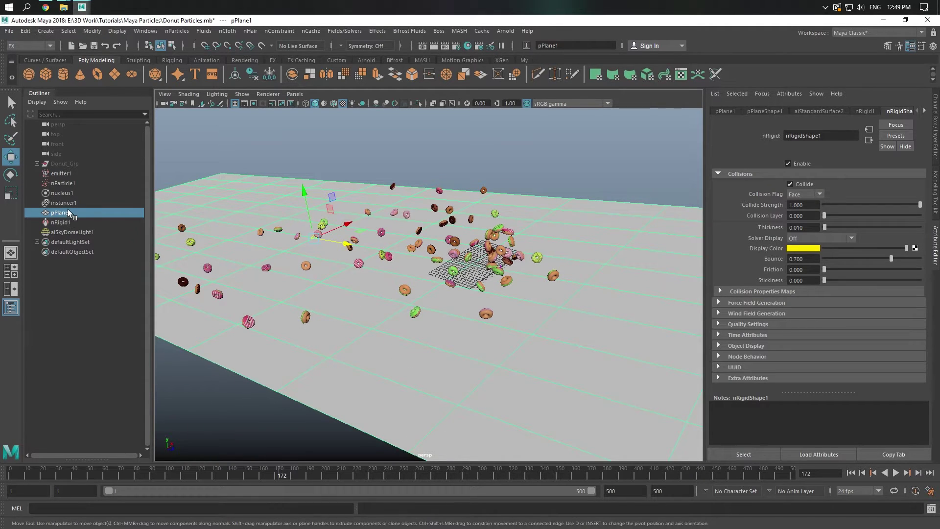
click(69, 194)
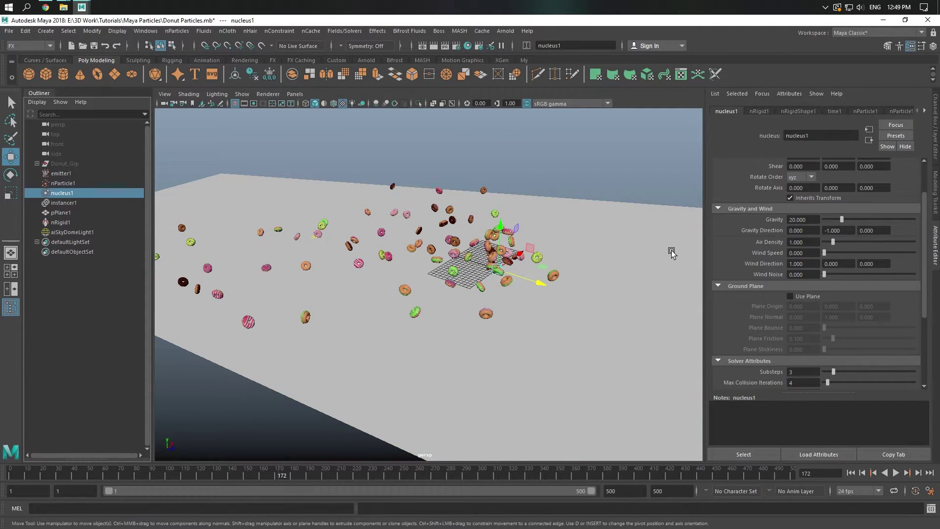
click(627, 198)
click(575, 246)
click(77, 196)
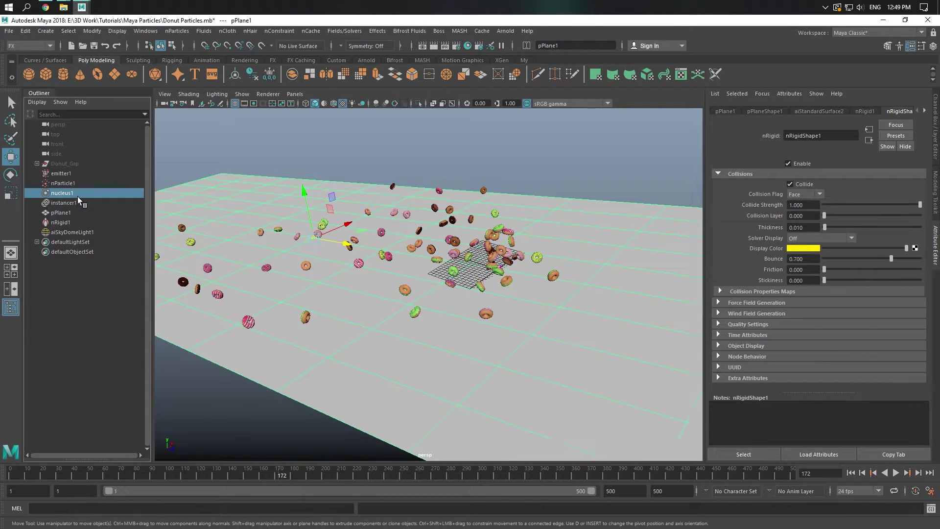
Undo back to gravity 9.8, reframe the donut pile, and open the Arnold menu
key(ctrl+z)
key(ctrl+z)
key(ctrl+z)
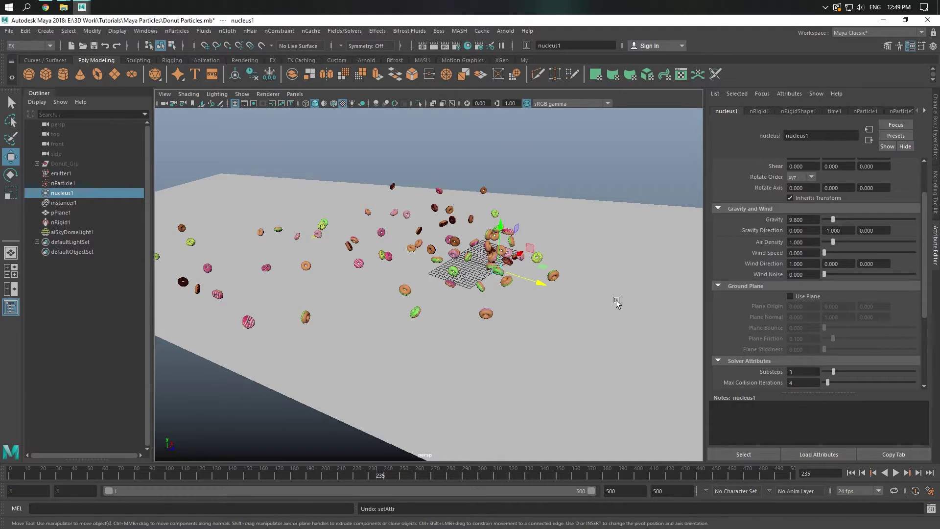
alt+drag(606, 278, 512, 290)
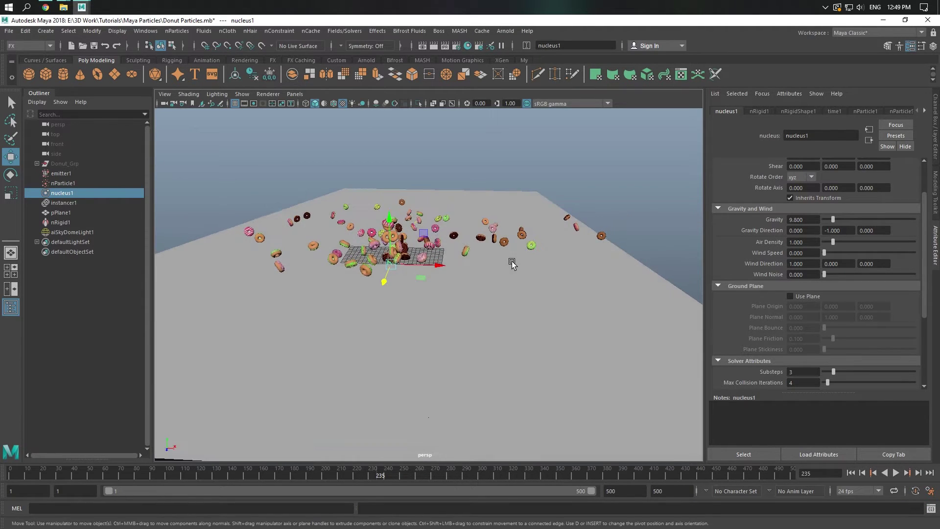
scroll(512, 290, up, 3)
click(506, 31)
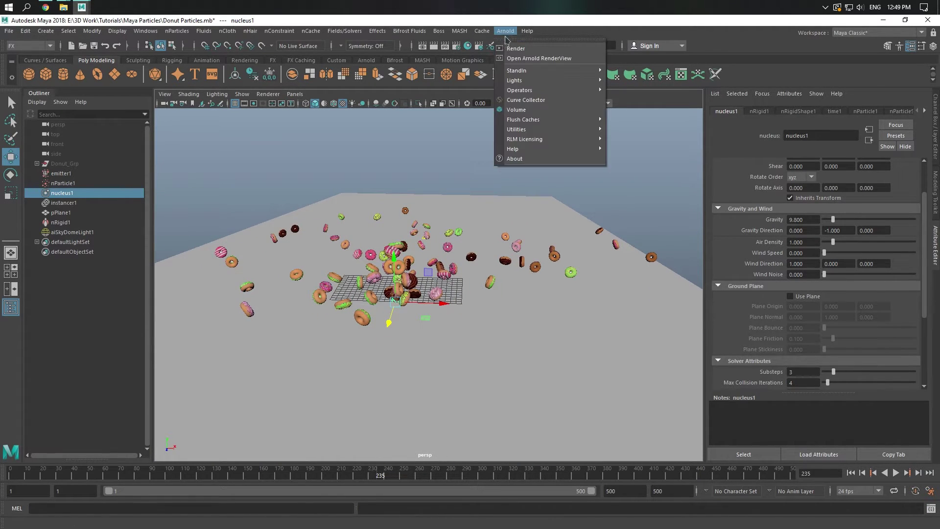
click(512, 50)
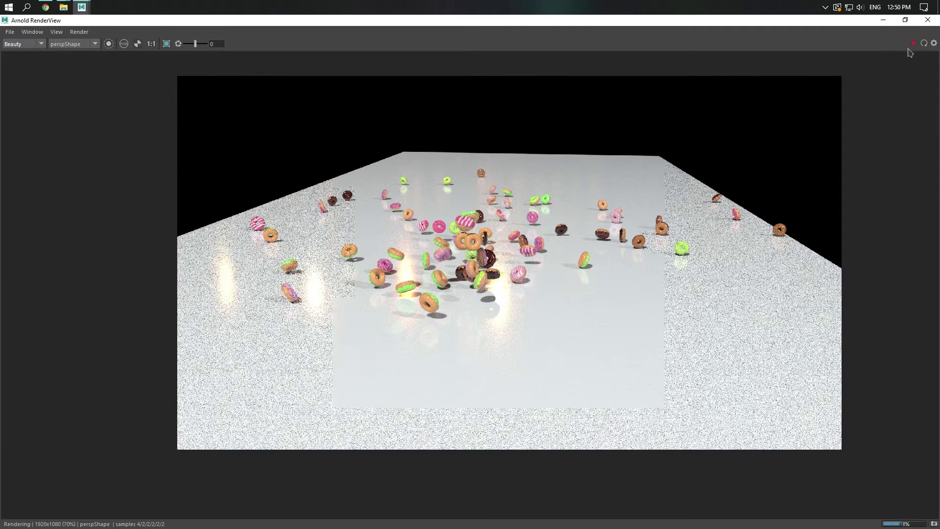
click(927, 19)
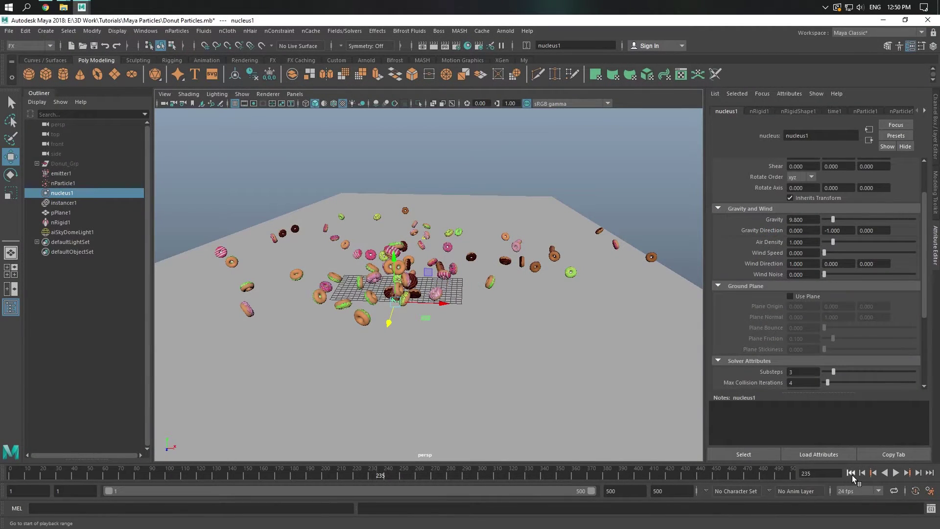
click(851, 472)
mouse_move(495, 353)
alt+mouse_down()
mouse_move(410, 342)
mouse_move(405, 330)
mouse_move(632, 302)
alt+mouse_up()
Stop playback at frame 82 and set the time slider to Play Every Frame, max real-time
click(632, 303)
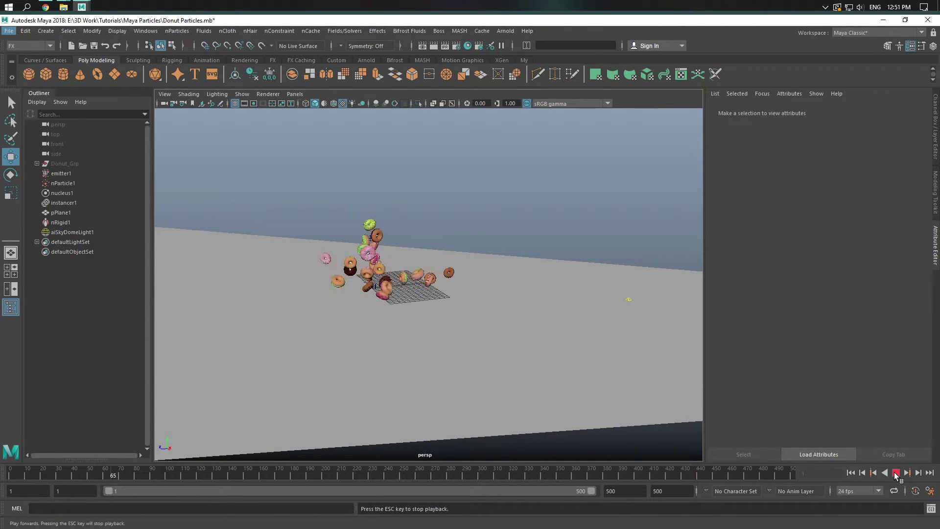
click(896, 473)
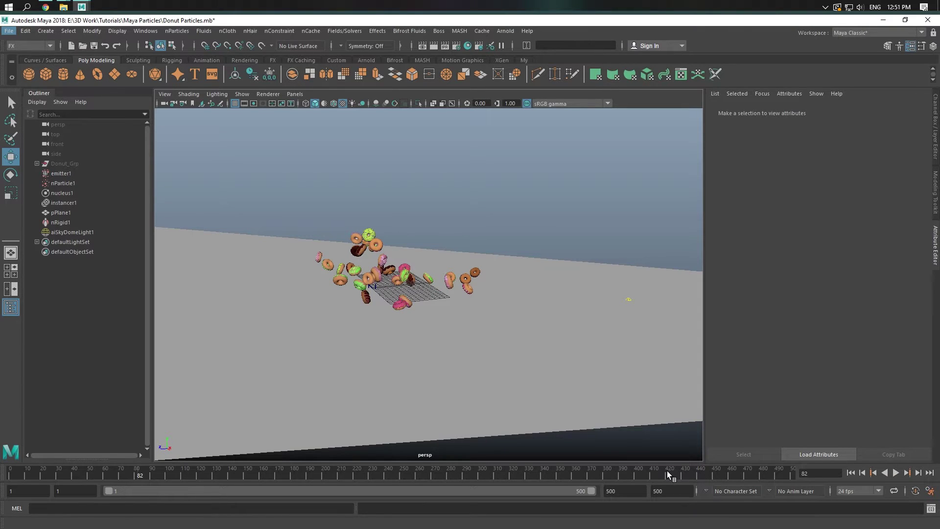
right_click(666, 471)
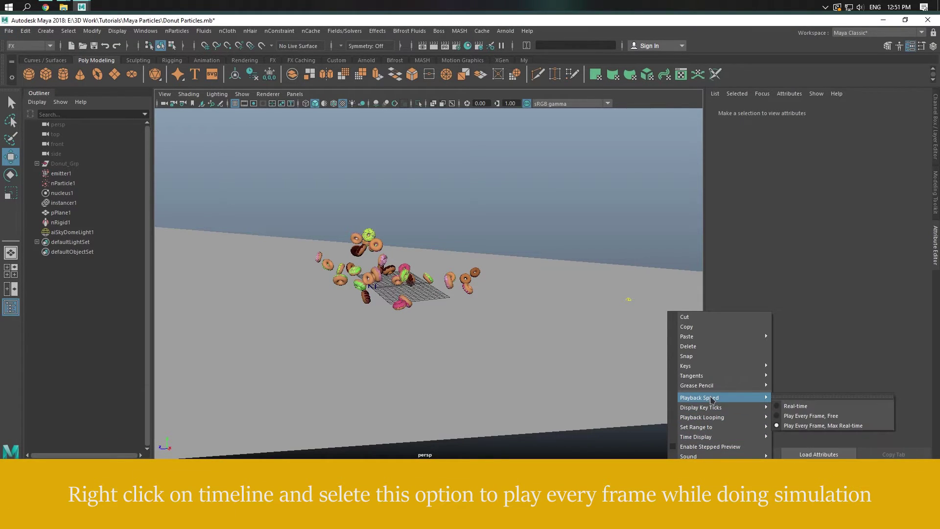
click(815, 426)
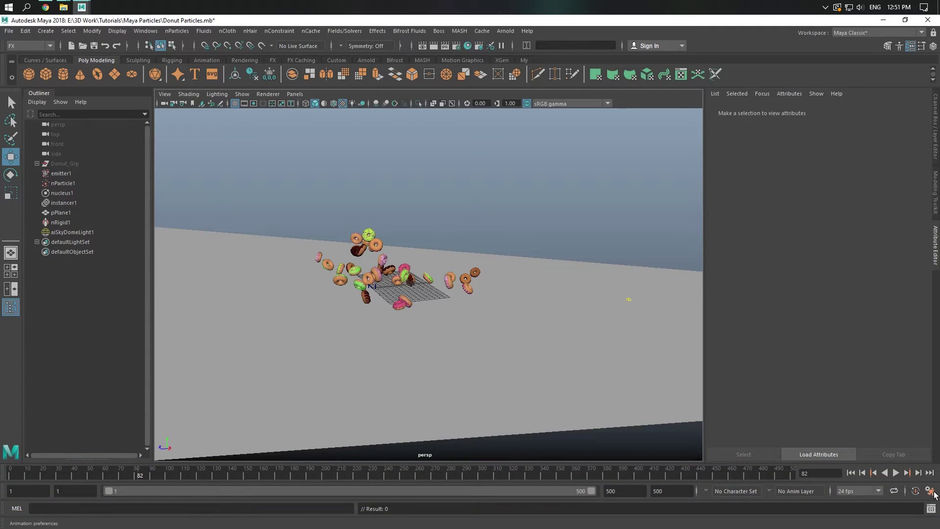
Save 'Play every frame' as the playback speed in Animation Preferences, then rewind to frame 1
click(932, 493)
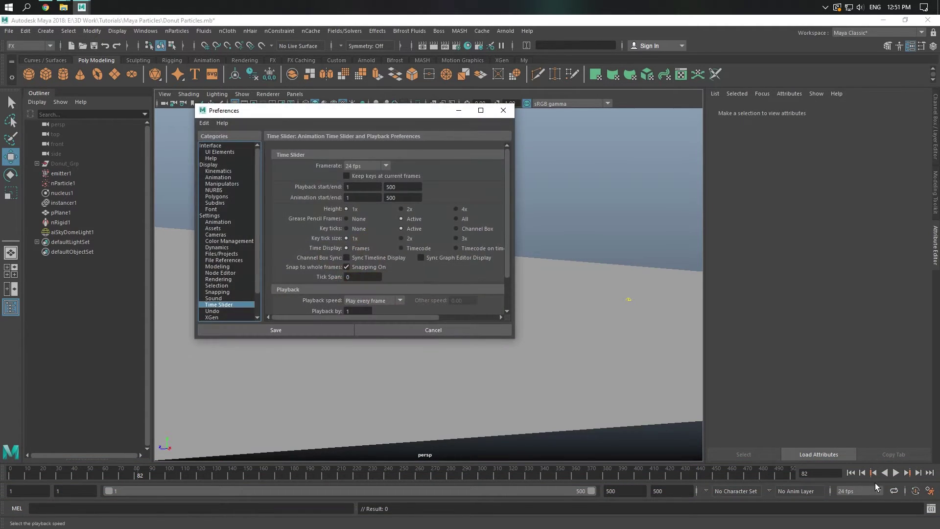
click(396, 301)
click(386, 313)
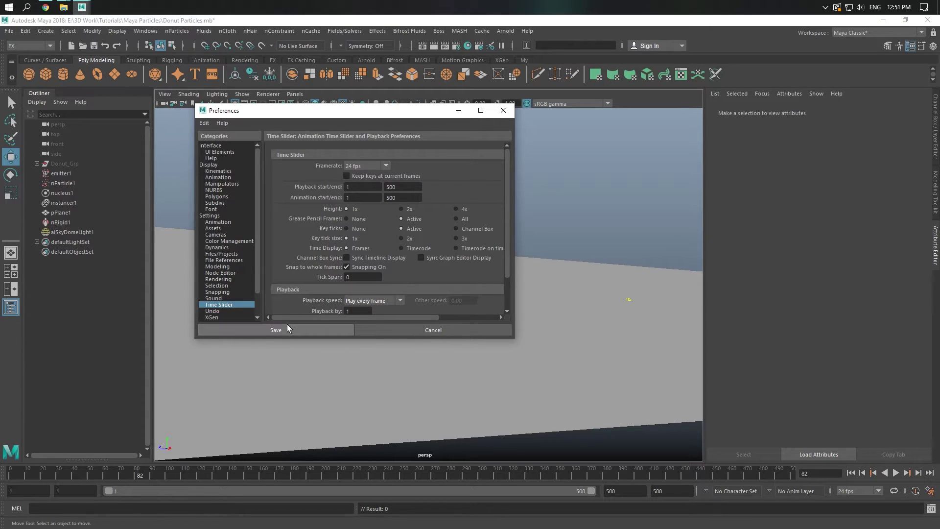
click(289, 331)
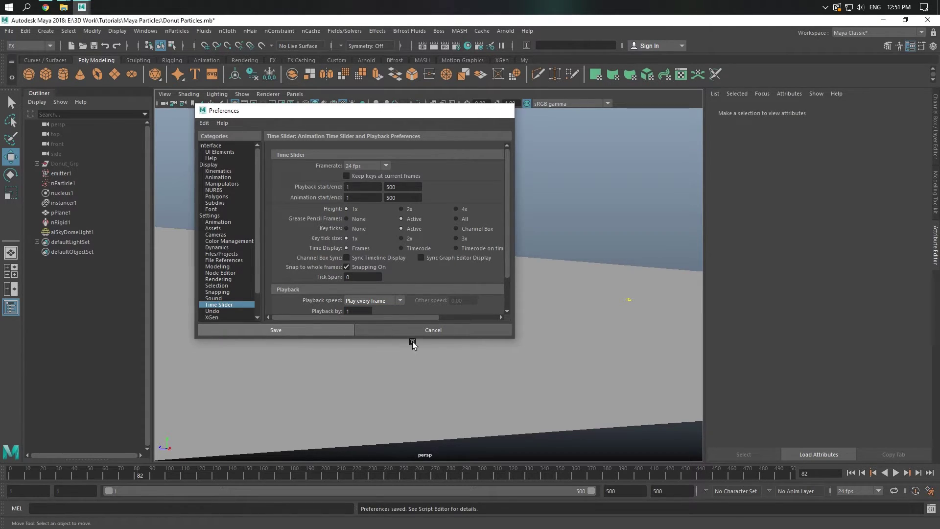
click(855, 471)
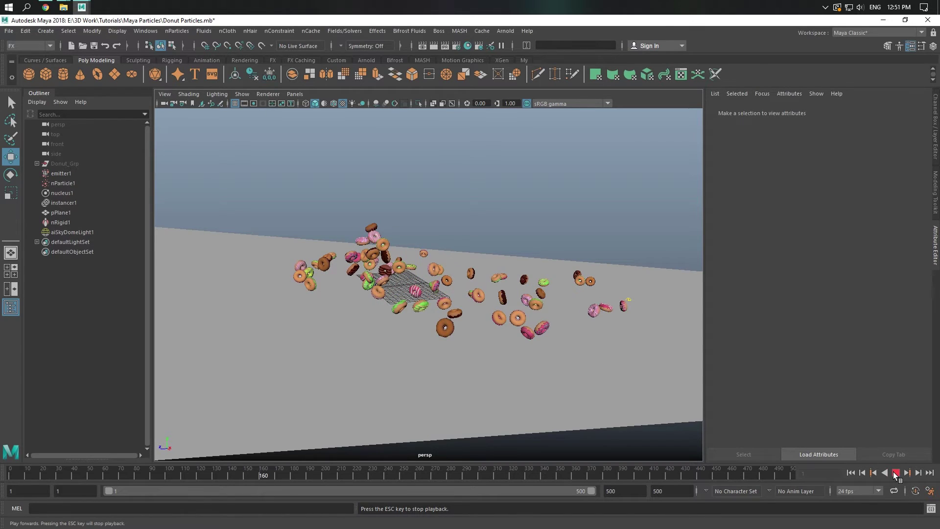
Stop the replay at frame 168 and select the nParticle1 donut system
click(895, 472)
scroll(581, 313, up, 5)
scroll(433, 292, down, 3)
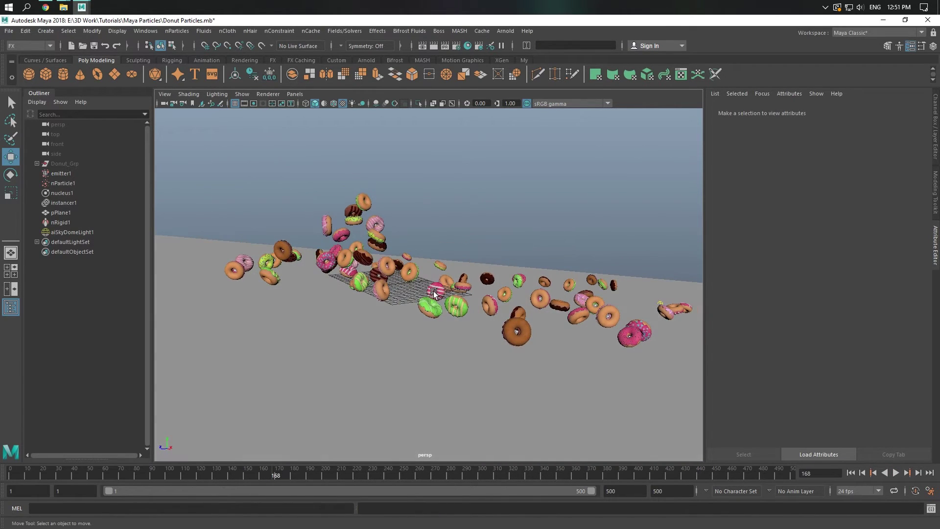
click(65, 182)
scroll(440, 293, up, 2)
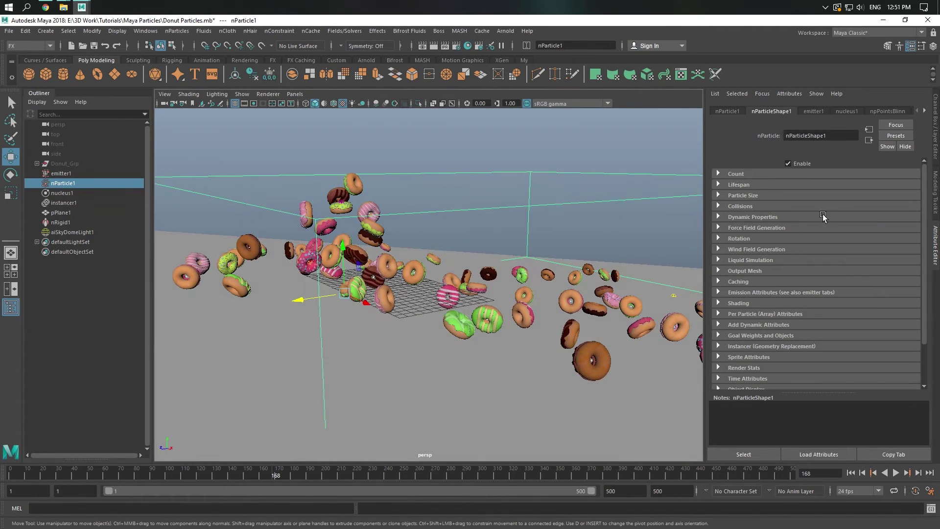
Preview Solver Display as Self Collision Thickness, set it back to Off, and orbit the donut pile
click(757, 206)
click(823, 278)
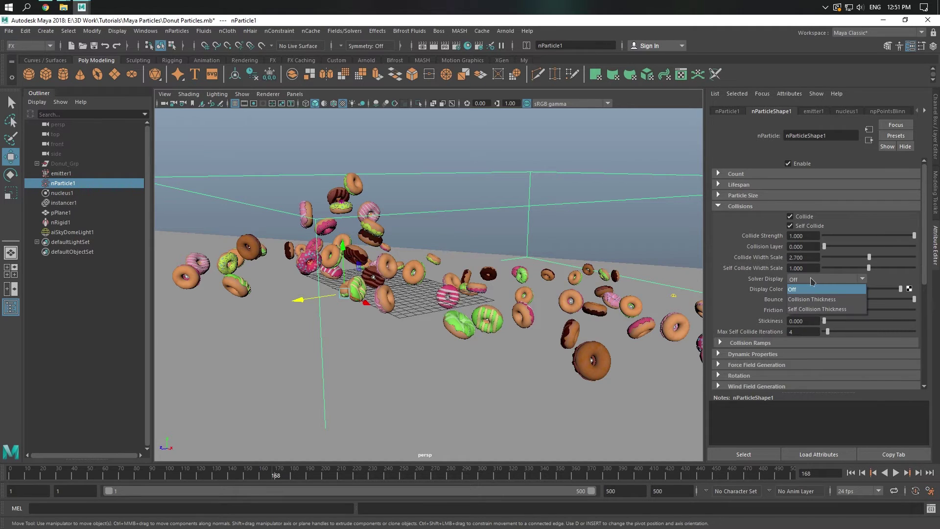
click(809, 309)
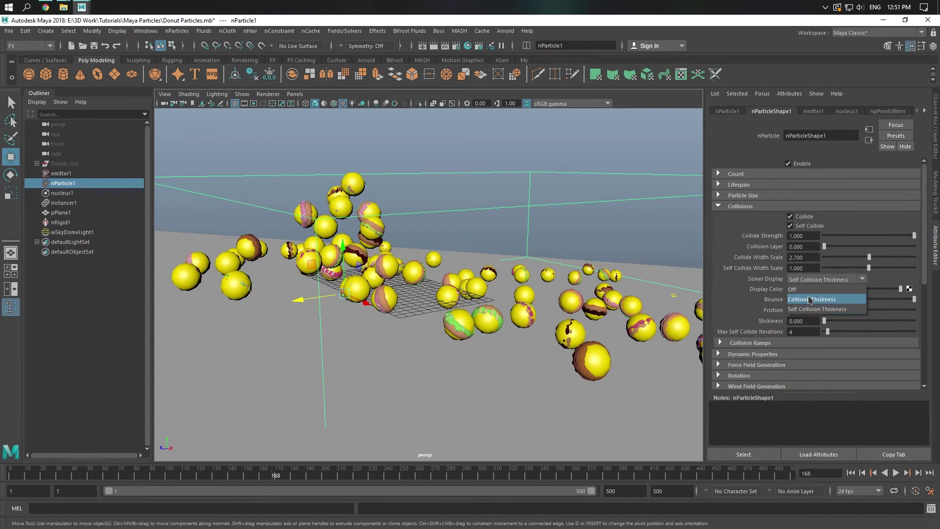
click(809, 278)
mouse_move(545, 235)
alt+mouse_down()
mouse_move(409, 225)
mouse_move(506, 235)
alt+mouse_up()
alt+drag(506, 174, 517, 195)
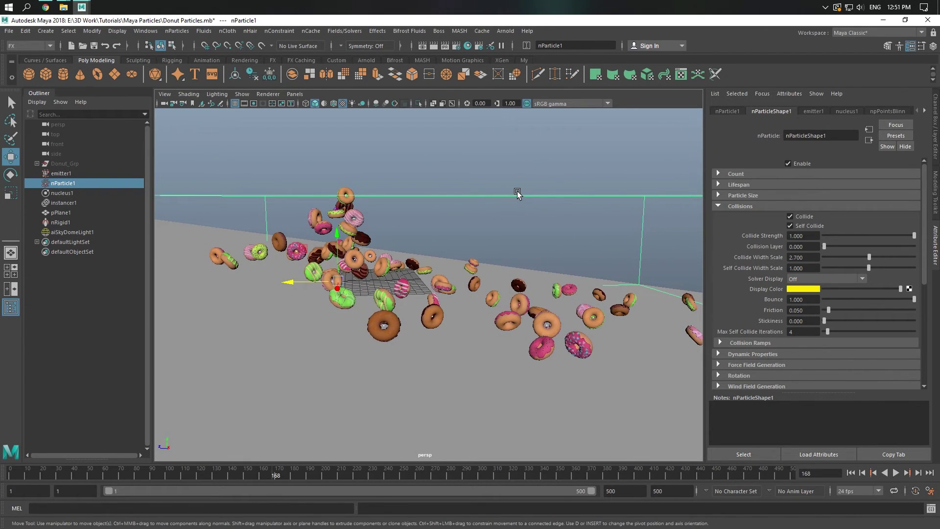